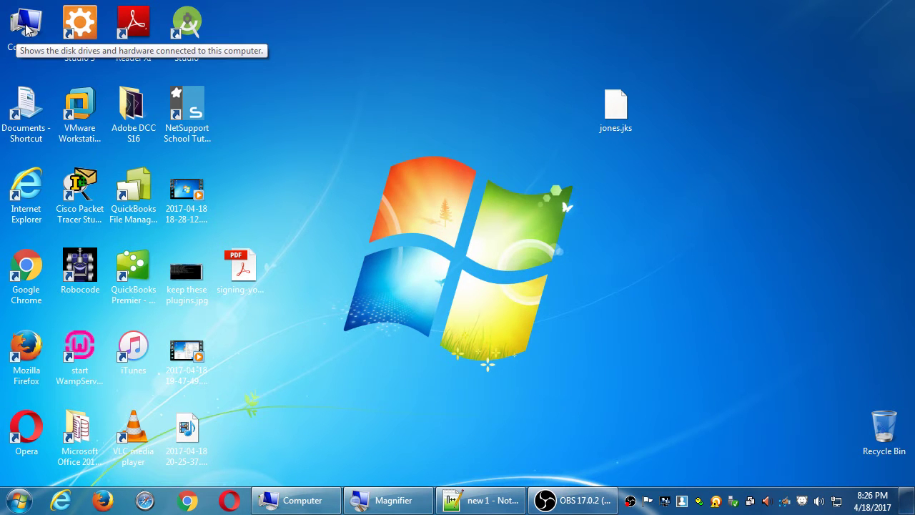
Restore the Computer window and open F:\apps\2017-04-13mysdce.
{"action": "left_click", "coordinate": [322, 503]}
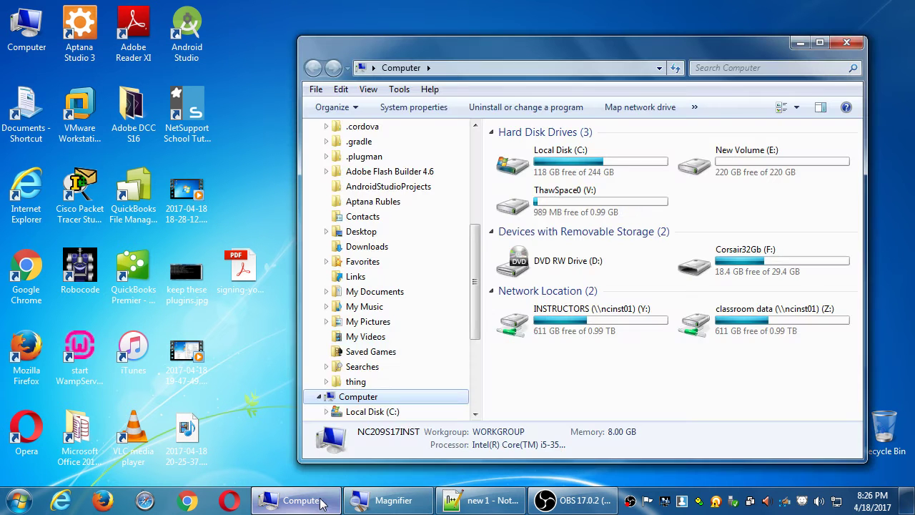
{"action": "double_click", "coordinate": [781, 275]}
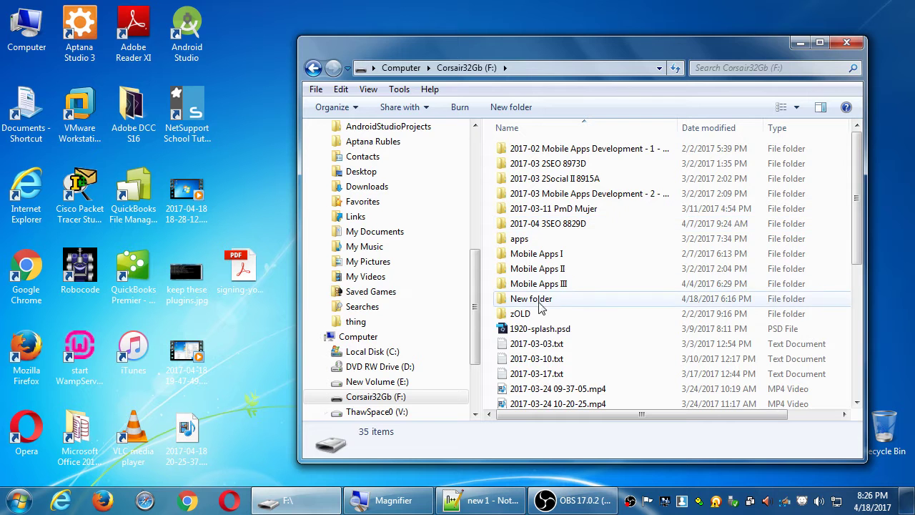
{"action": "double_click", "coordinate": [539, 239]}
{"action": "double_click", "coordinate": [544, 148]}
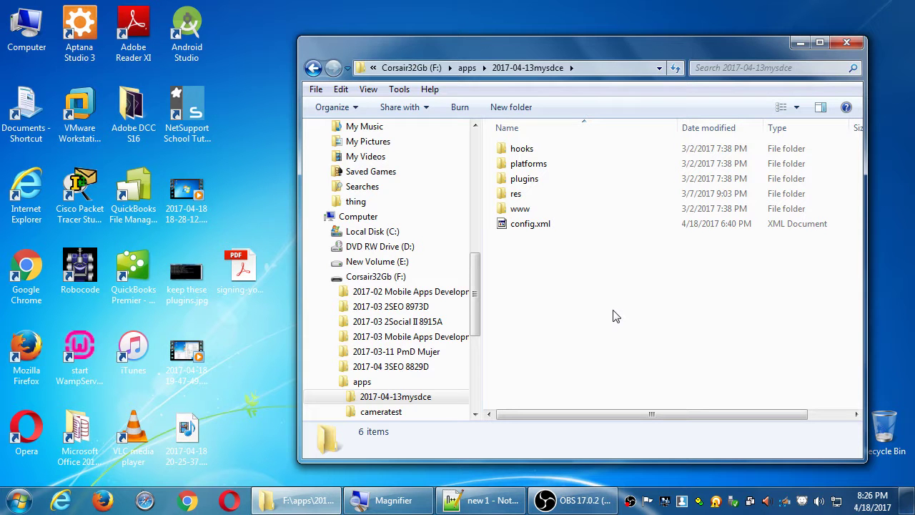
Open platforms\android\build\outputs\apk and select android-debug.apk.
{"action": "key", "text": "p"}
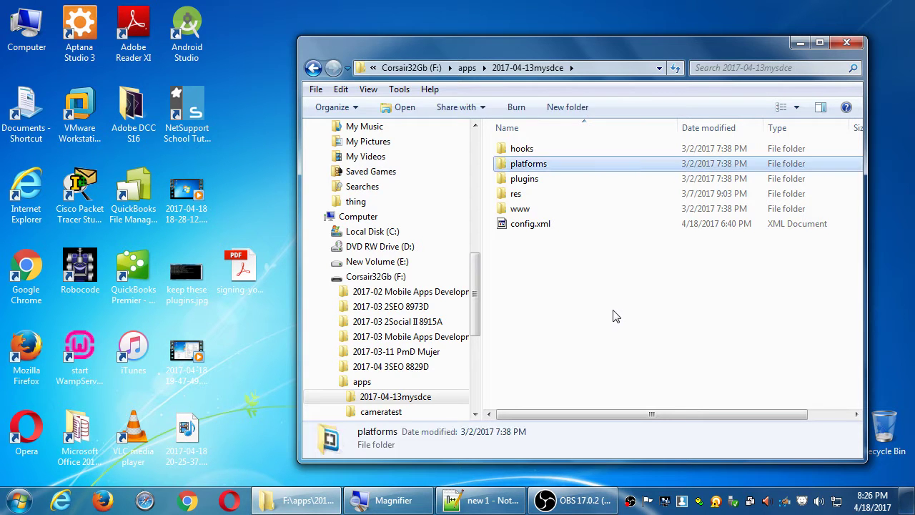
{"action": "key", "text": "Return"}
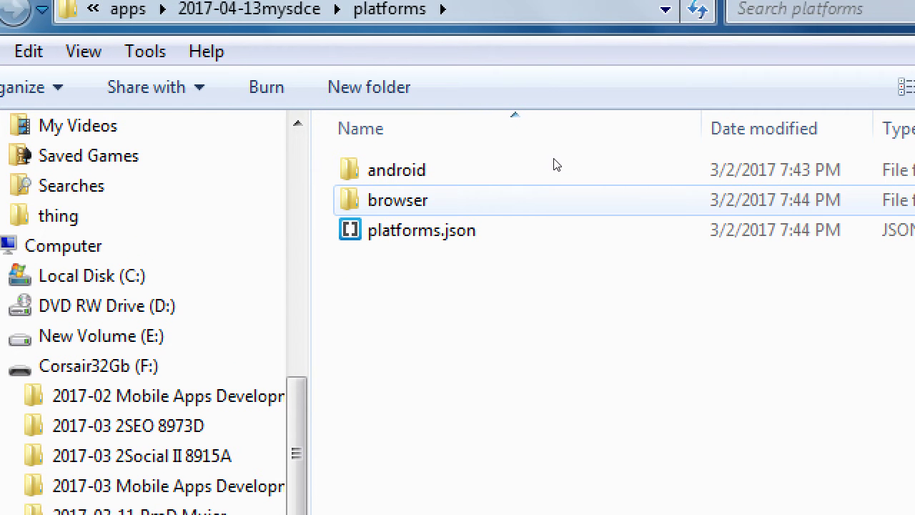
{"action": "left_click", "coordinate": [509, 157]}
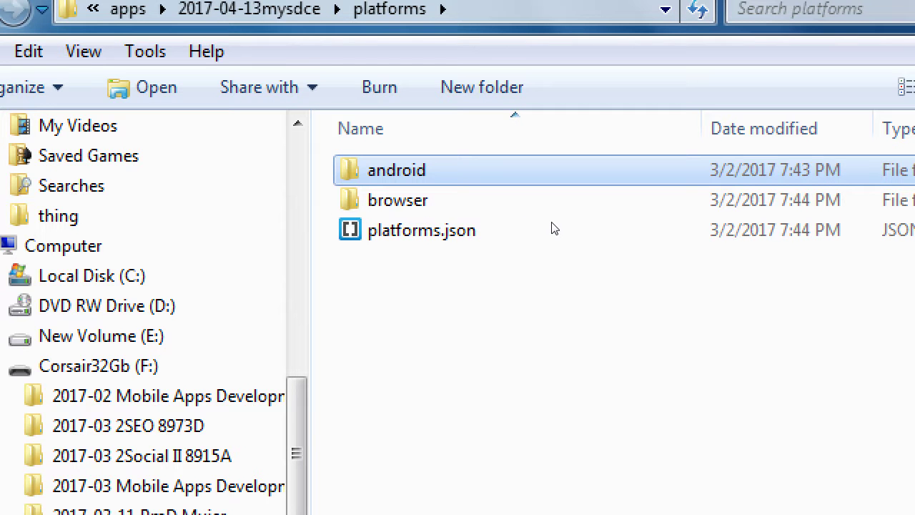
{"action": "key", "text": "Return"}
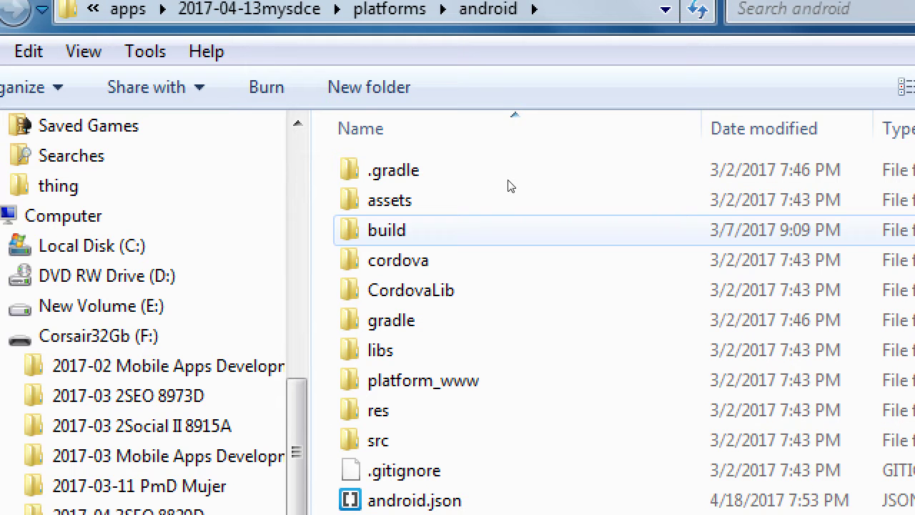
{"action": "key", "text": "b"}
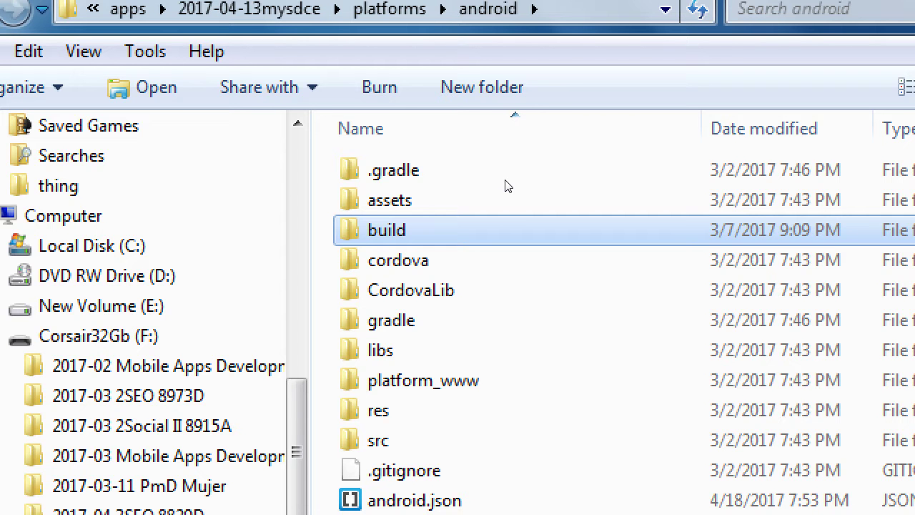
{"action": "key", "text": "Return"}
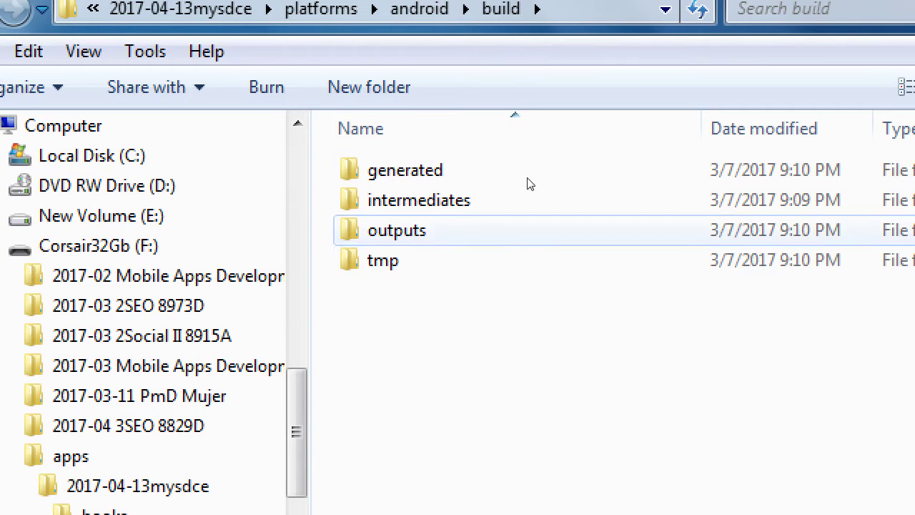
{"action": "key", "text": "o"}
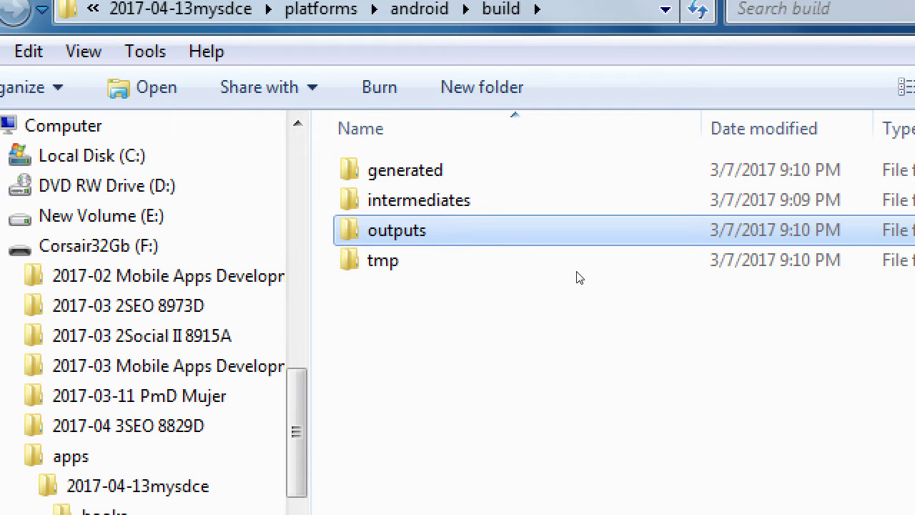
{"action": "key", "text": "Return"}
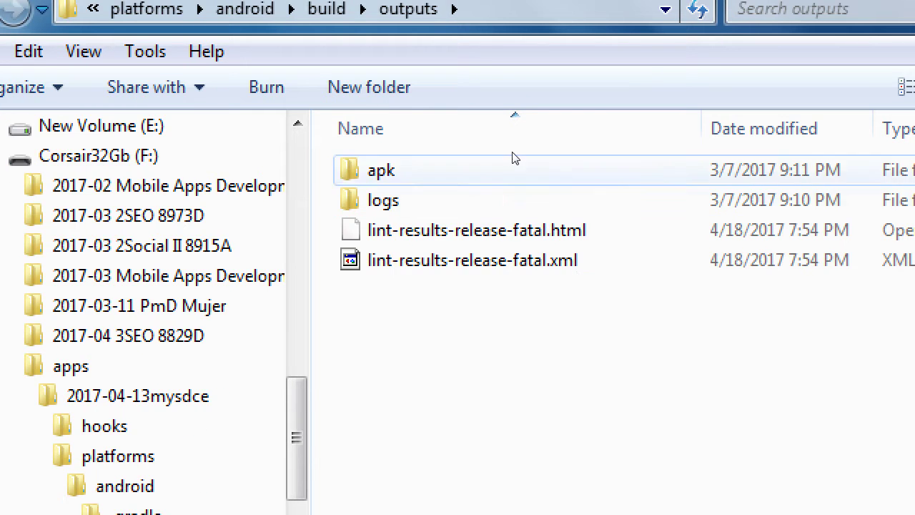
{"action": "left_click", "coordinate": [512, 153]}
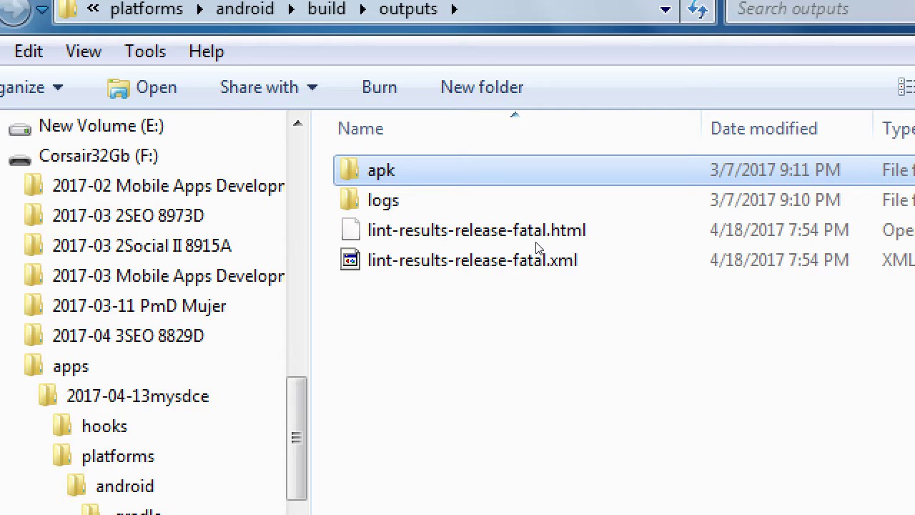
{"action": "key", "text": "Return"}
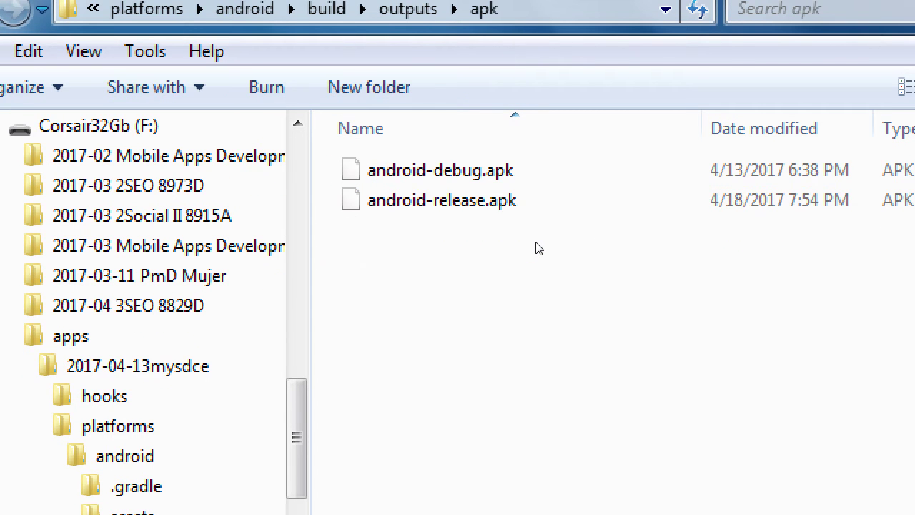
{"action": "left_click", "coordinate": [565, 172]}
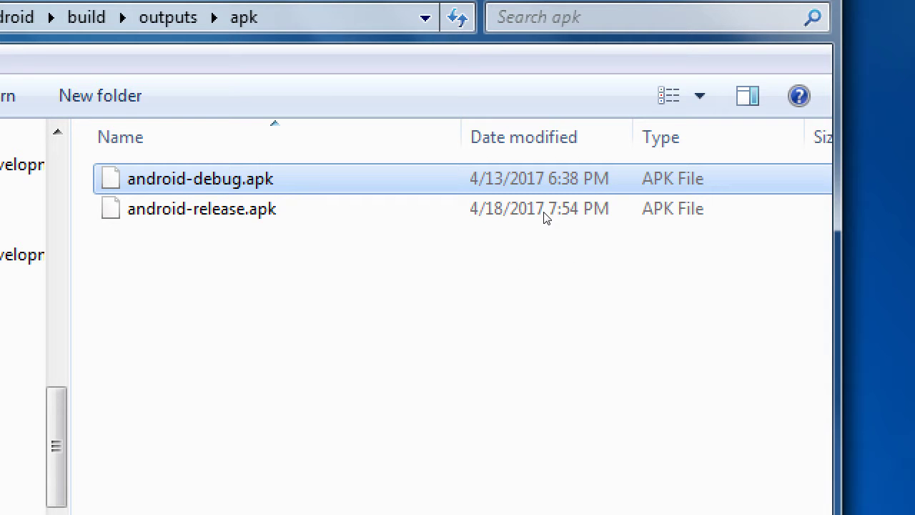
Select android-release.apk and maximise the Explorer window.
{"action": "key", "text": "Down"}
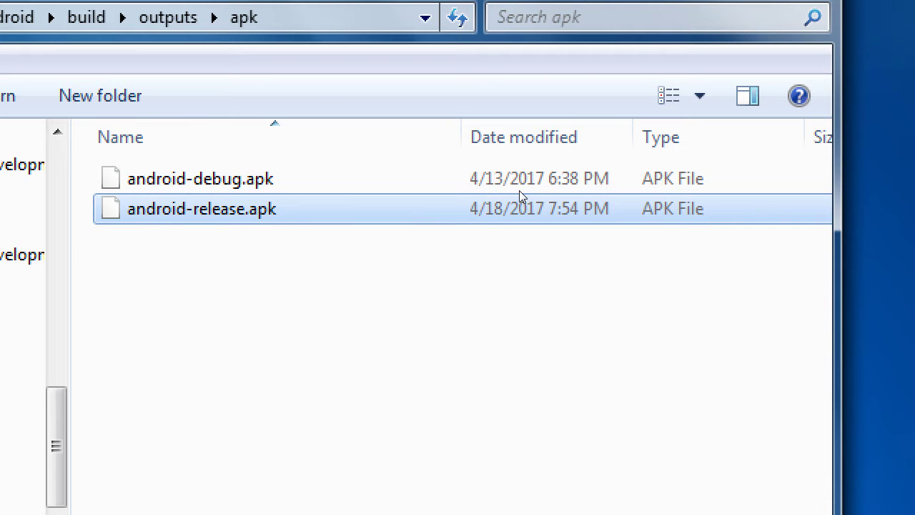
{"action": "key", "text": "super+Up"}
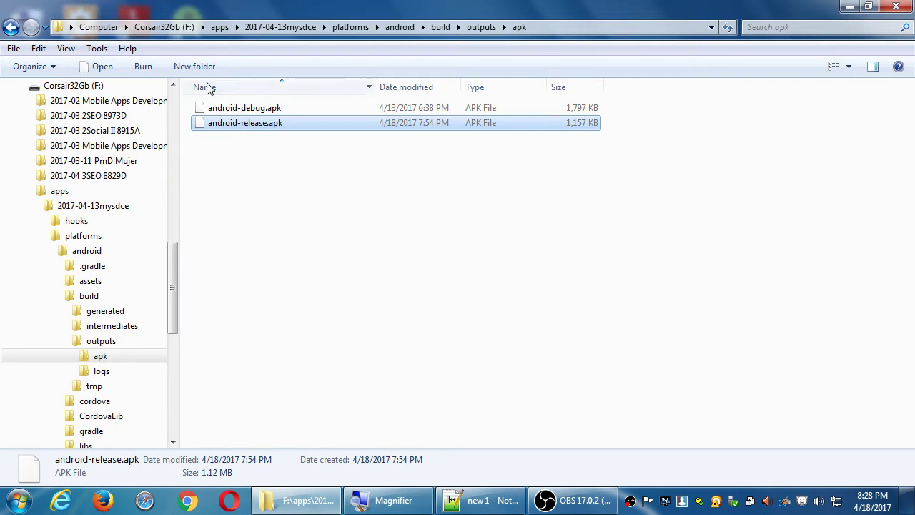
Paste a copy of android-release.apk into the root of Corsair32Gb (F:).
{"action": "left_click", "coordinate": [164, 27]}
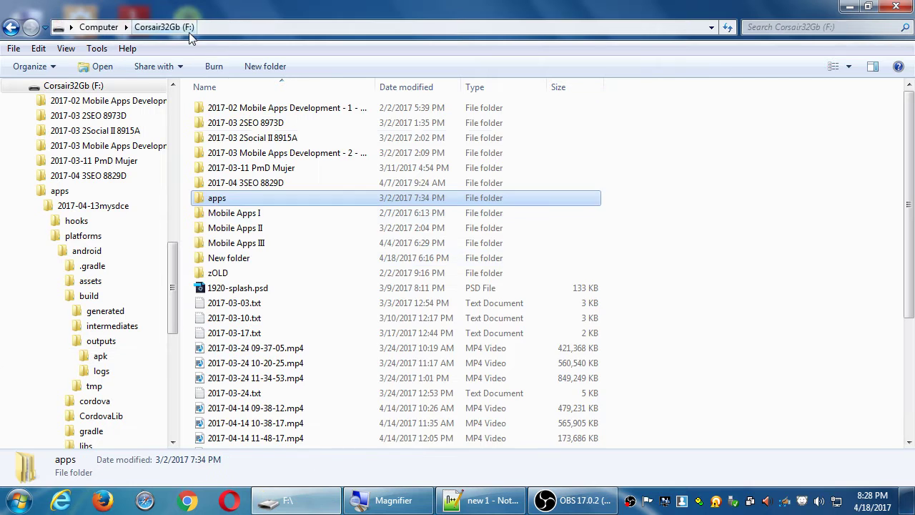
{"action": "key", "text": "ctrl+v"}
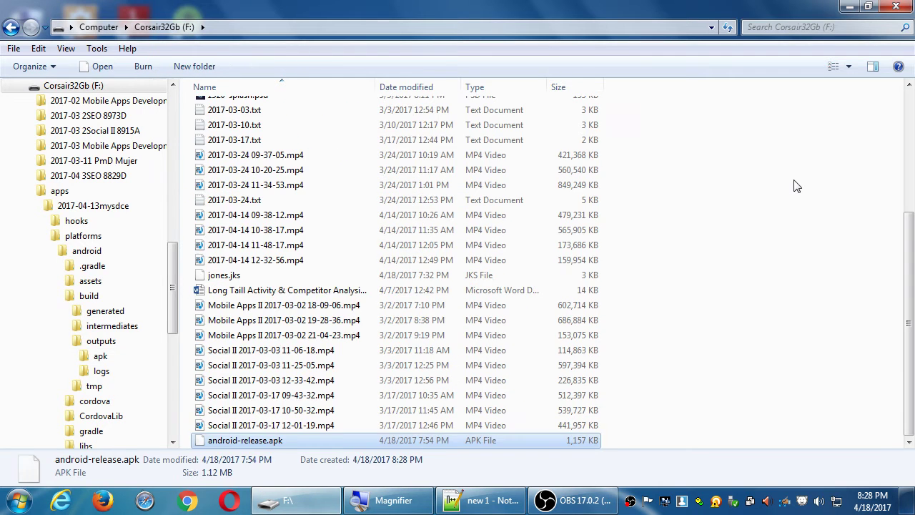
{"action": "key", "text": "super+plus"}
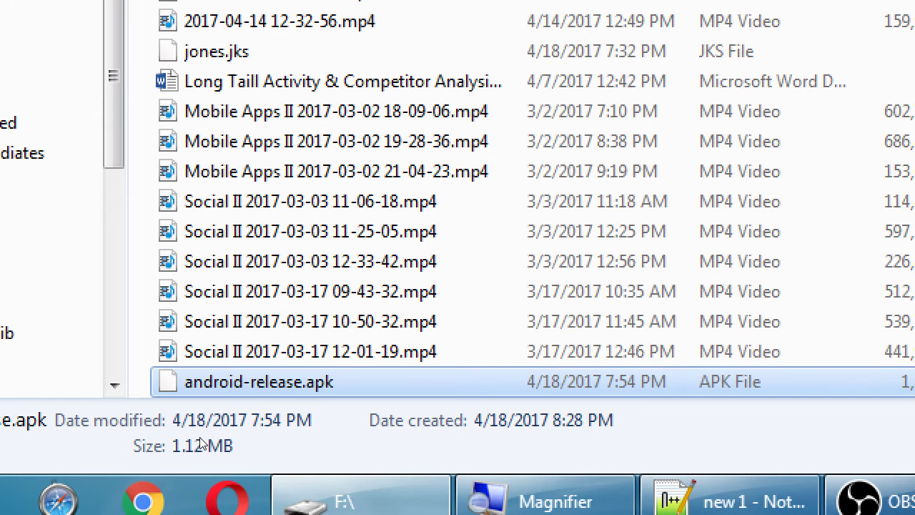
Rename the copied android-release.apk on F: to mysdce1-release.apk.
{"action": "key", "text": "F2"}
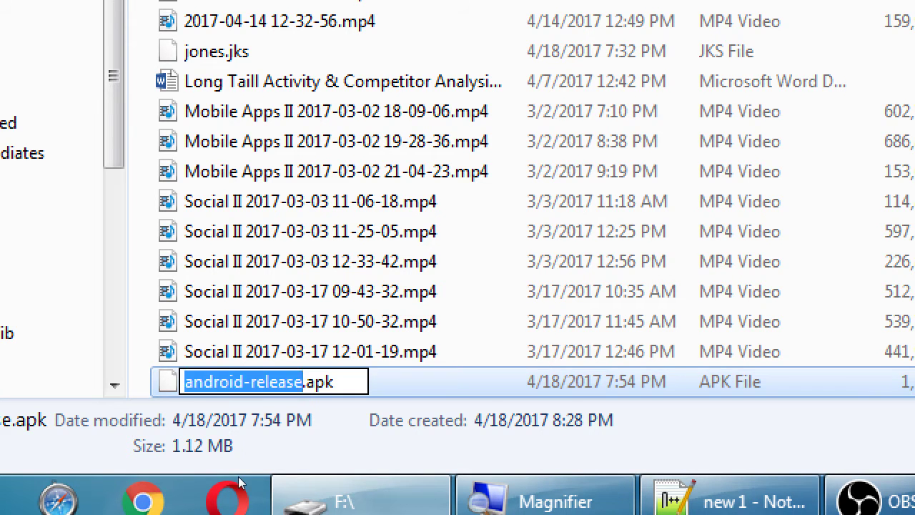
{"action": "key", "text": "Right"}
{"action": "key", "text": "Left"}
{"action": "key", "text": "Left"}
{"action": "key", "text": "Left"}
{"action": "key", "text": "Left"}
{"action": "key", "text": "Left"}
{"action": "key", "text": "Left"}
{"action": "key", "text": "Left"}
{"action": "key", "text": "Left"}
{"action": "key", "text": "Left"}
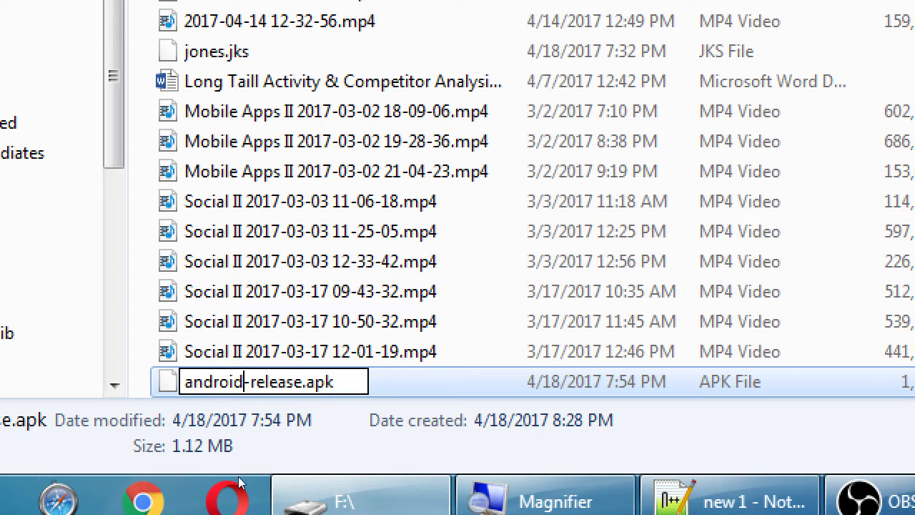
{"action": "key", "text": "shift+Home"}
{"action": "type", "text": "mysdce1"}
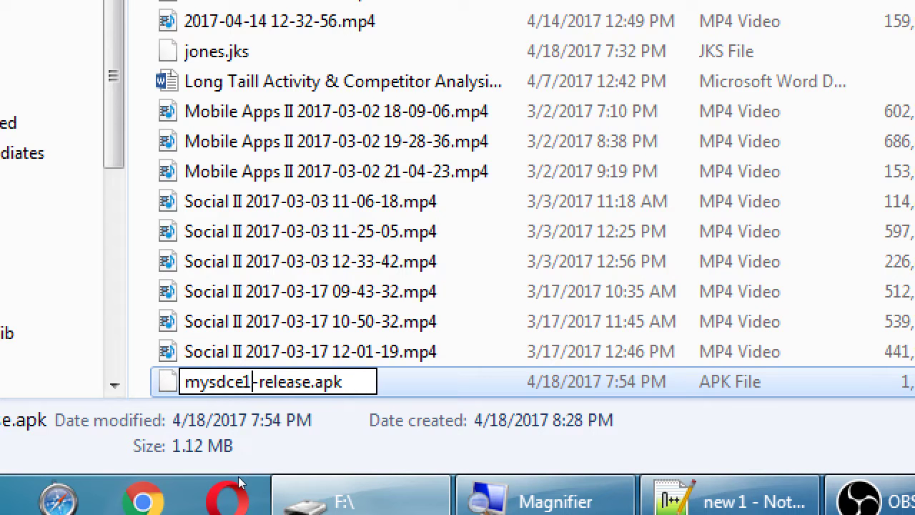
{"action": "key", "text": "Return"}
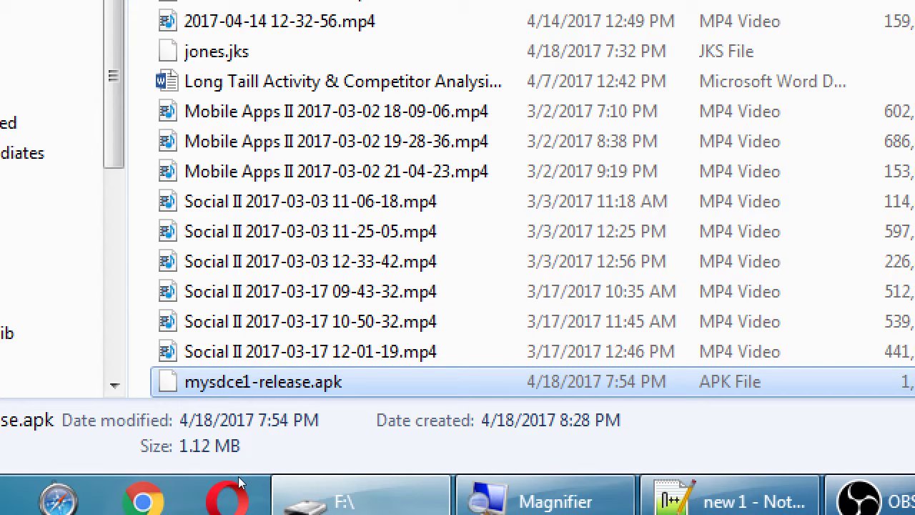
Revisit the apk folder, reselect android-release.apk, then go up to the 2017-04-13mysdce folder.
{"action": "key", "text": "alt+Left"}
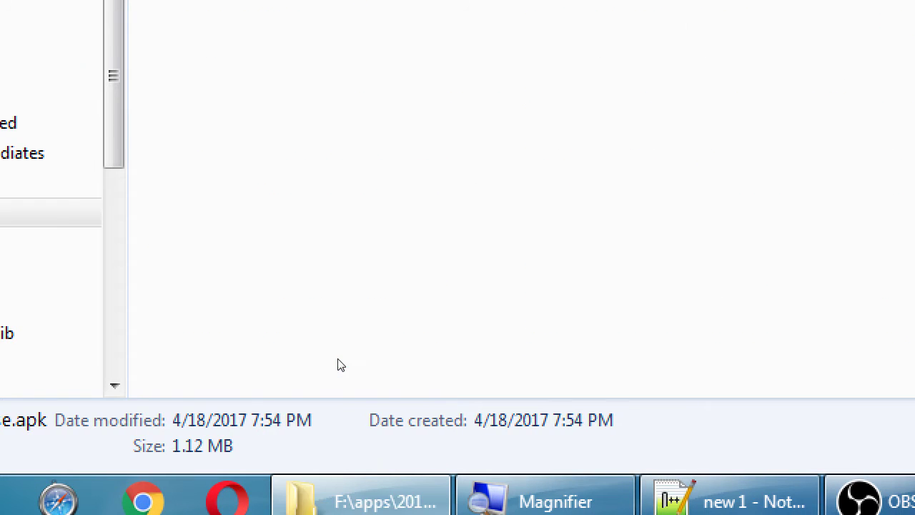
{"action": "key", "text": "Up"}
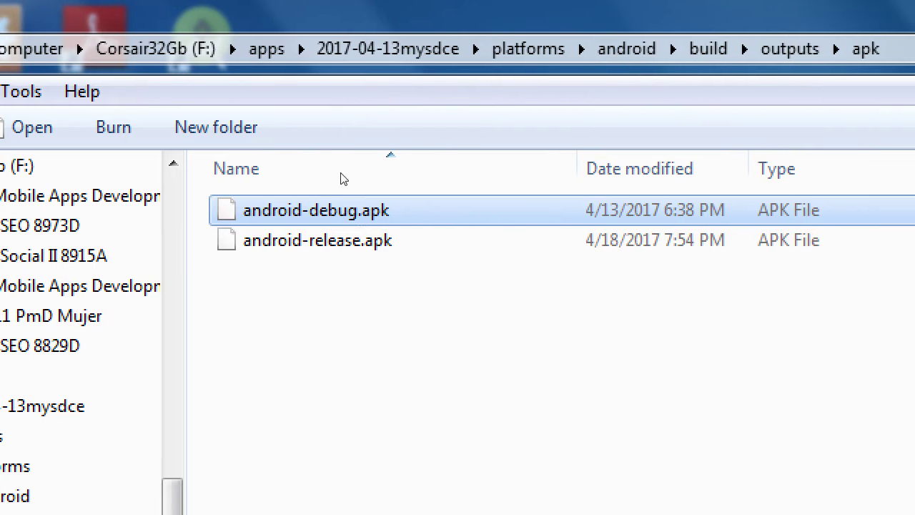
{"action": "key", "text": "shift+Down"}
{"action": "key", "text": "Down"}
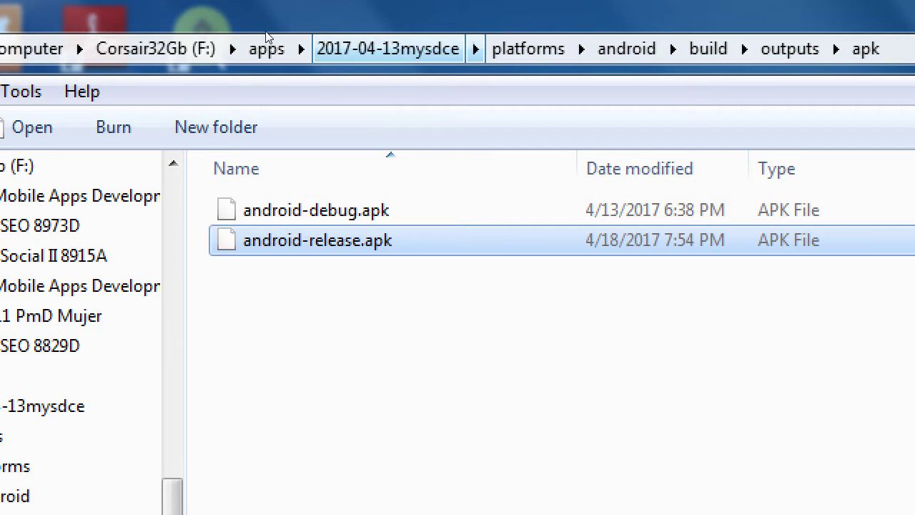
{"action": "left_click", "coordinate": [390, 49]}
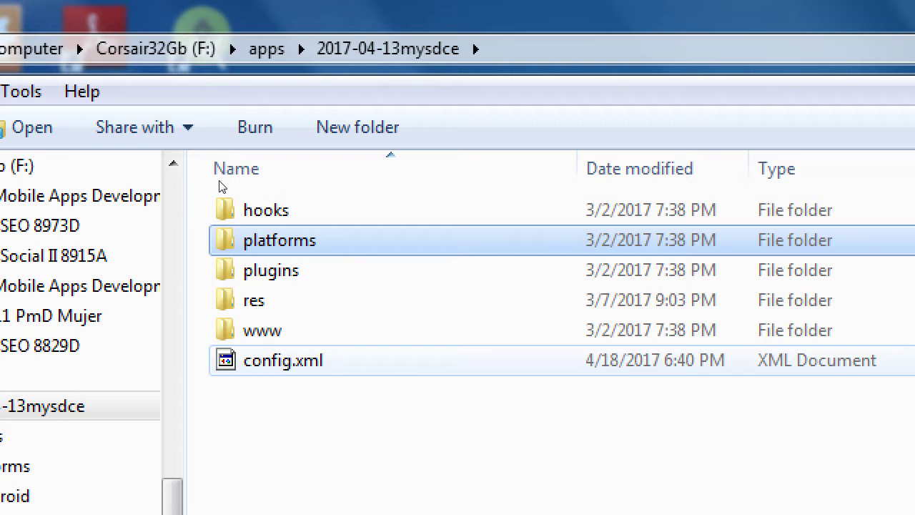
Open config.xml in Notepad++, check version 1.1.20170418, and close the file.
{"action": "right_click", "coordinate": [263, 360]}
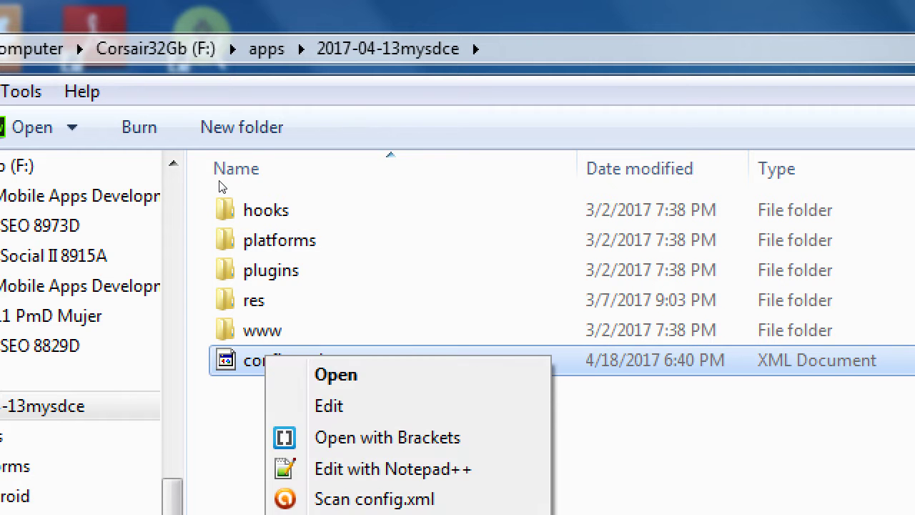
{"action": "left_click", "coordinate": [392, 468]}
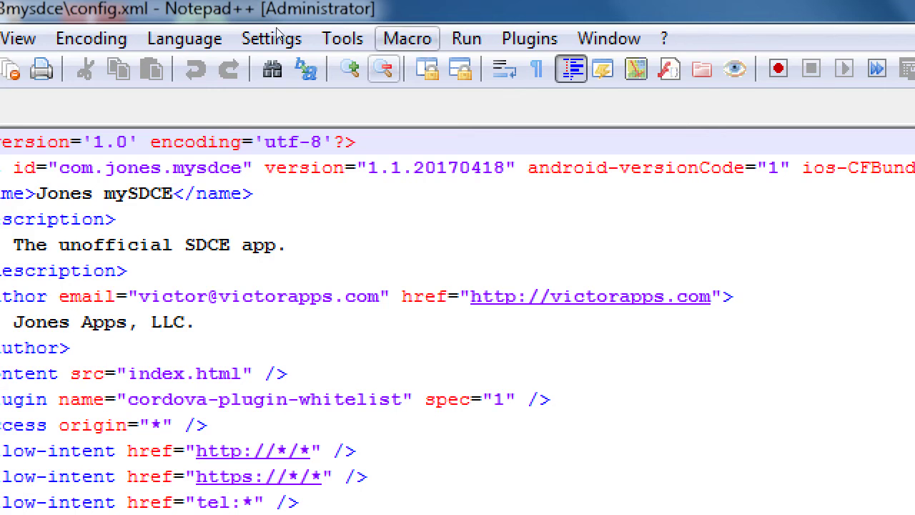
{"action": "left_click_drag", "start_coordinate": [283, 90], "coordinate": [323, 90]}
{"action": "key", "text": "F3"}
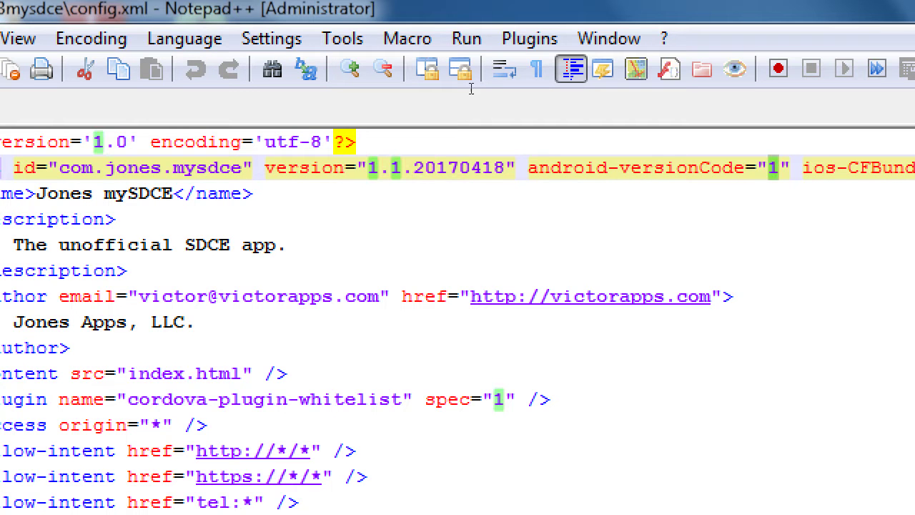
{"action": "key", "text": "ctrl+w"}
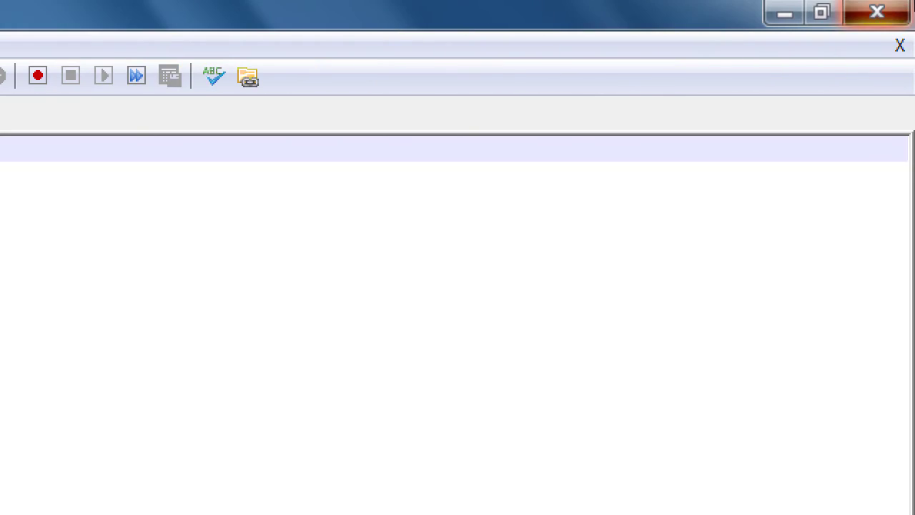
Close Notepad++ and check that mysdce1-release.apk in F:\ is 1.12 MB.
{"action": "left_click", "coordinate": [877, 11]}
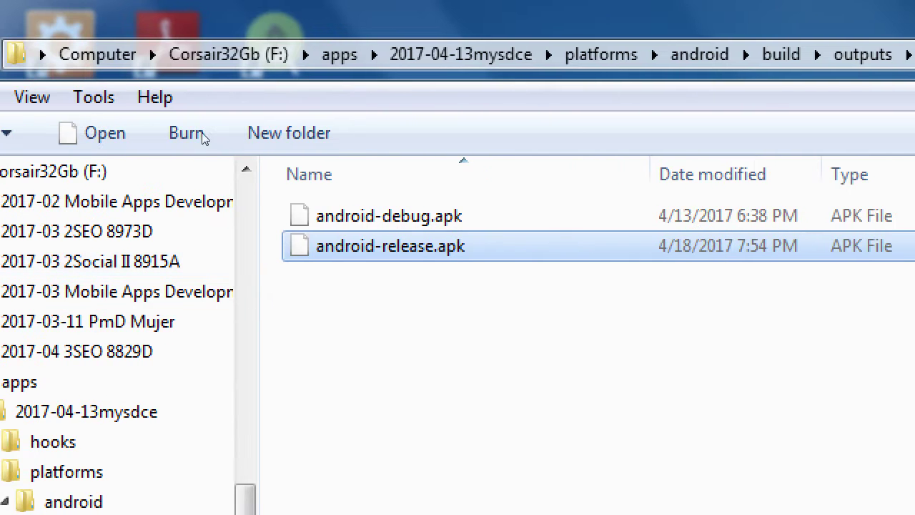
{"action": "key", "text": "alt+Up"}
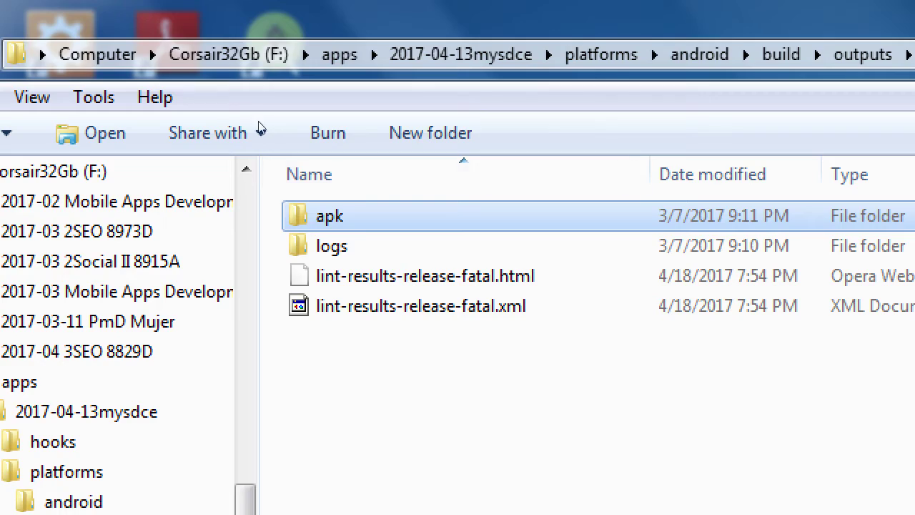
{"action": "left_click", "coordinate": [186, 53]}
{"action": "scroll", "coordinate": [256, 346], "scroll_direction": "down", "scroll_amount": 4}
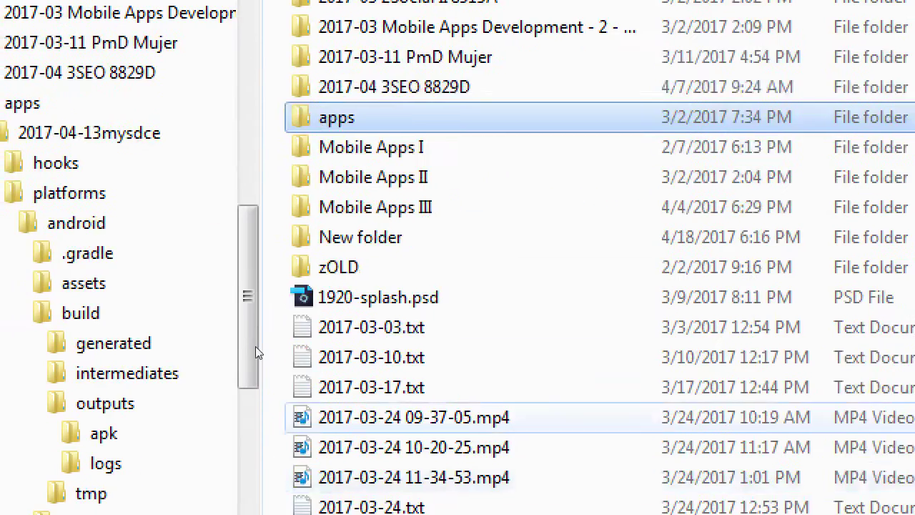
{"action": "scroll", "coordinate": [255, 422], "scroll_direction": "down", "scroll_amount": 4}
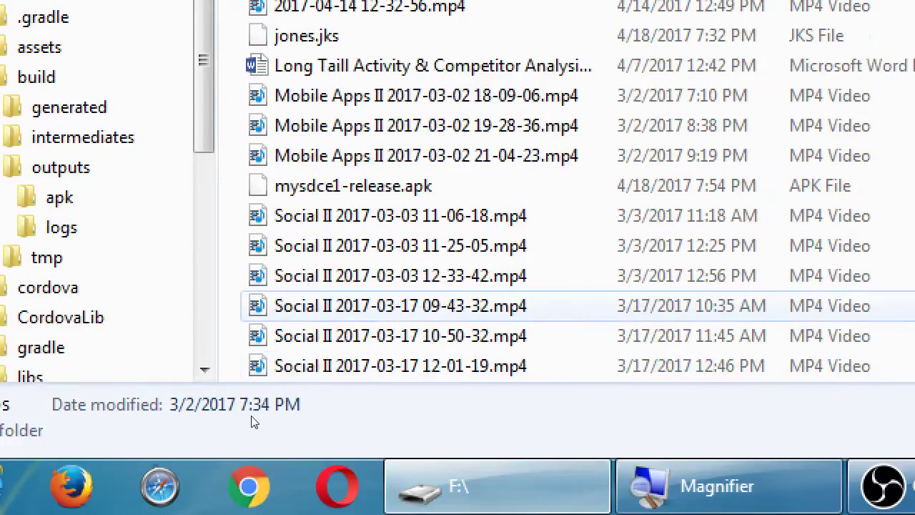
{"action": "left_click", "coordinate": [354, 186]}
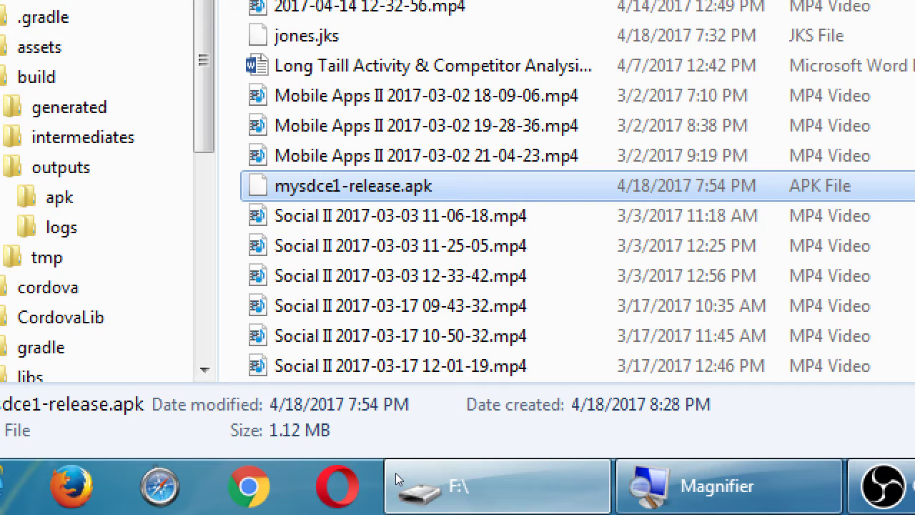
Widen the Name column to show full file names, then minimize Explorer to the desktop.
{"action": "key", "text": "super+minus"}
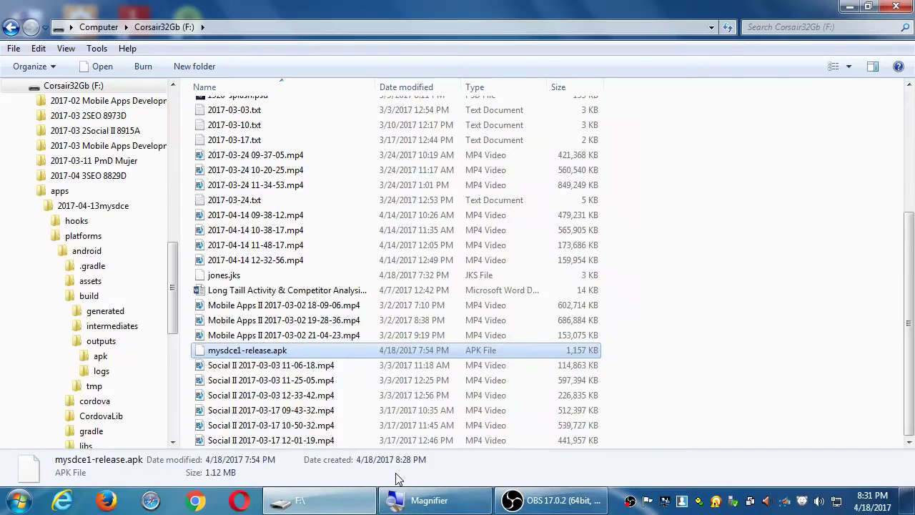
{"action": "left_click", "coordinate": [767, 215]}
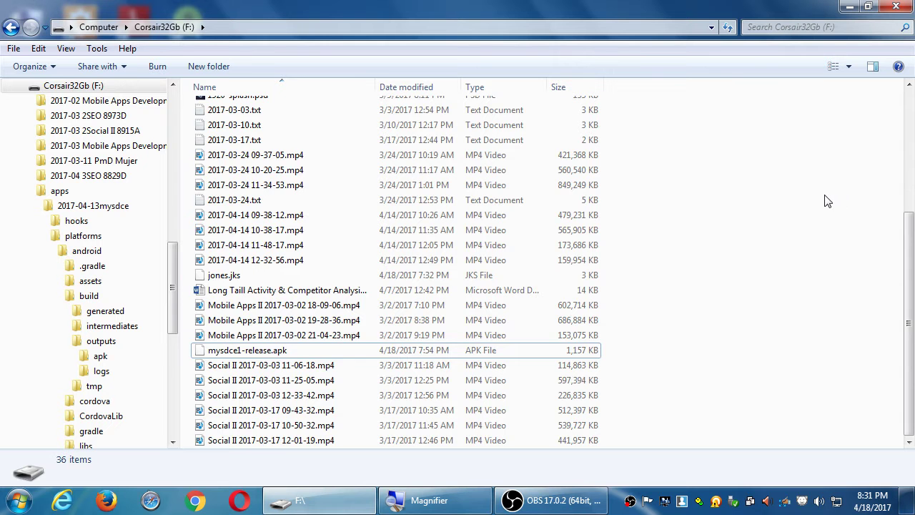
{"action": "scroll", "coordinate": [830, 200], "scroll_direction": "up", "scroll_amount": 5}
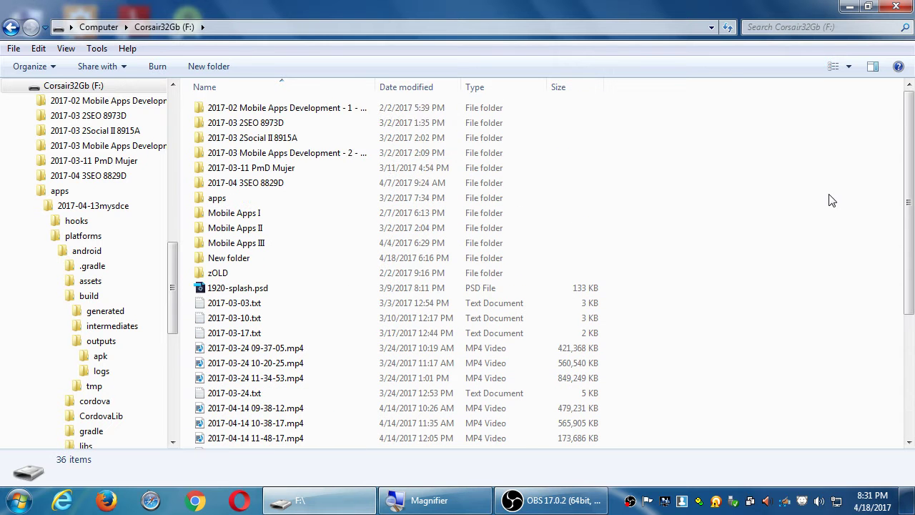
{"action": "double_click", "coordinate": [375, 86]}
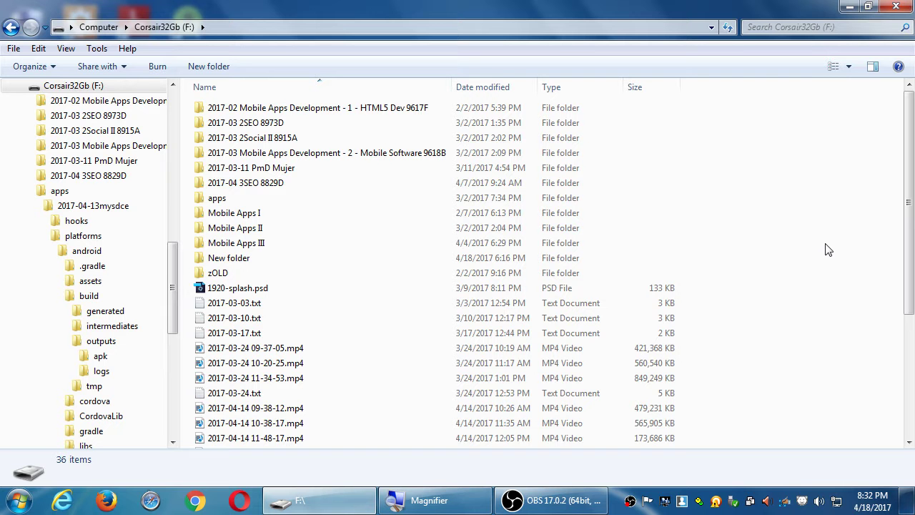
{"action": "key", "text": "super+d"}
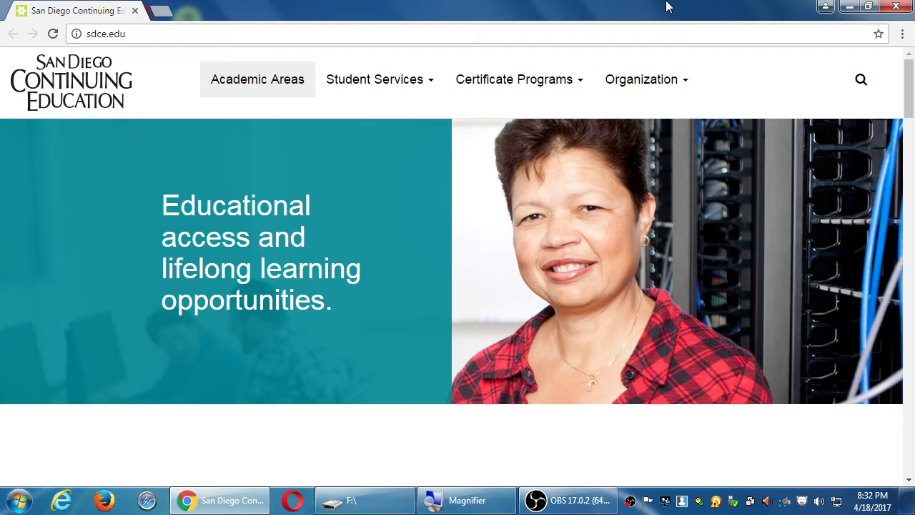
Load developer.android.com in Chrome.
{"action": "left_click", "coordinate": [651, 29]}
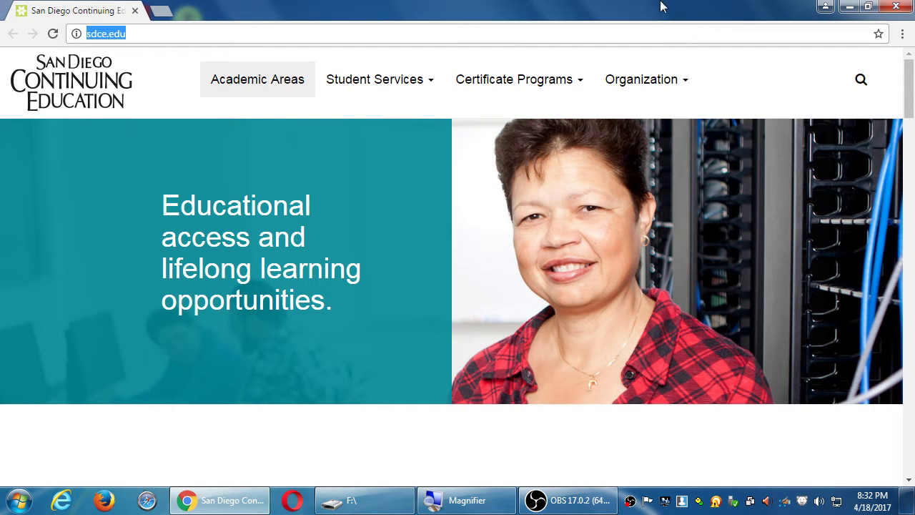
{"action": "type", "text": "developer.android.com"}
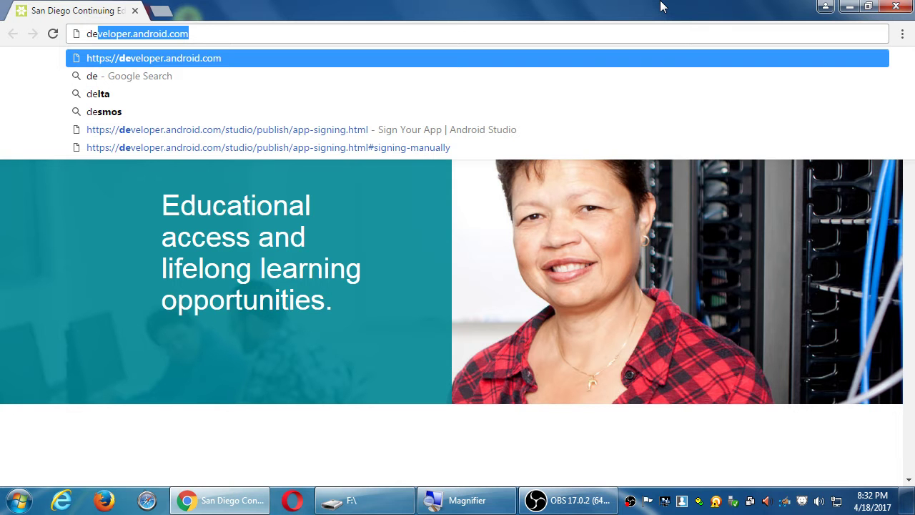
{"action": "key", "text": "Return"}
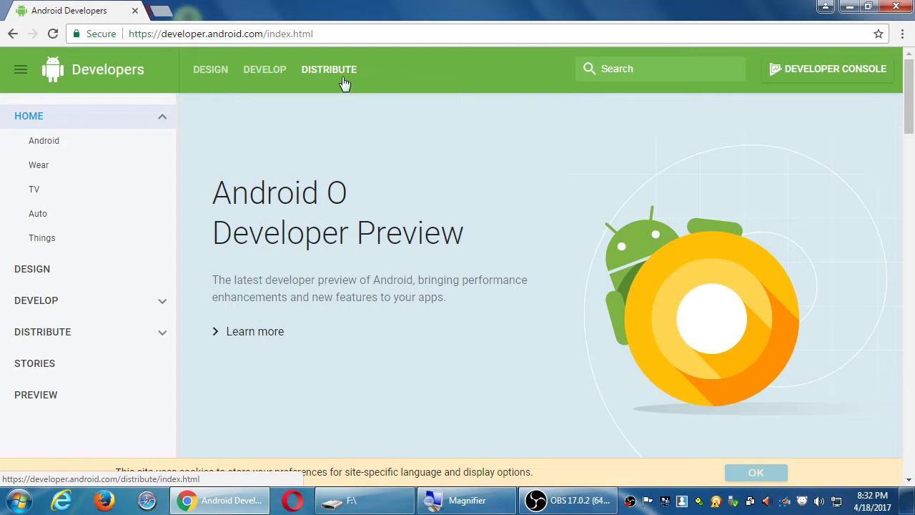
{"action": "left_click", "coordinate": [348, 80]}
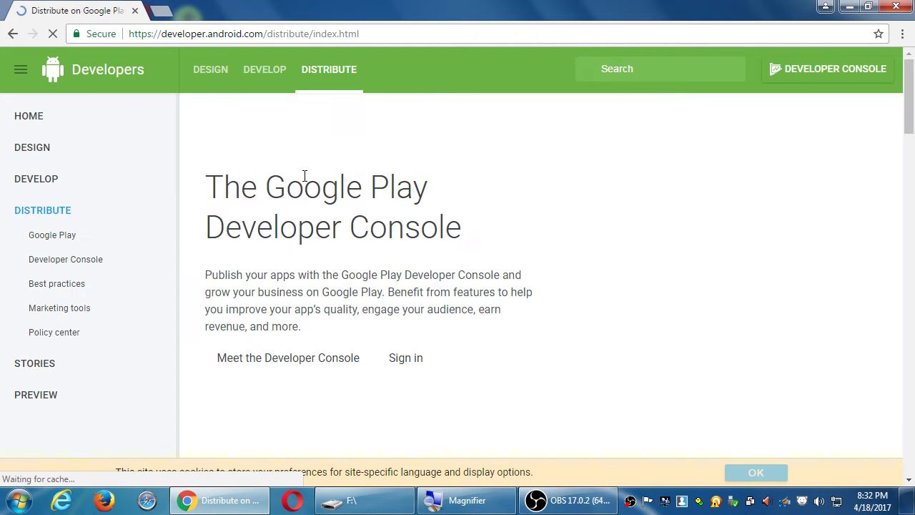
{"action": "scroll", "coordinate": [351, 284], "scroll_direction": "down", "scroll_amount": 8}
{"action": "scroll", "coordinate": [339, 274], "scroll_direction": "up", "scroll_amount": 8}
{"action": "key", "text": "alt+Left"}
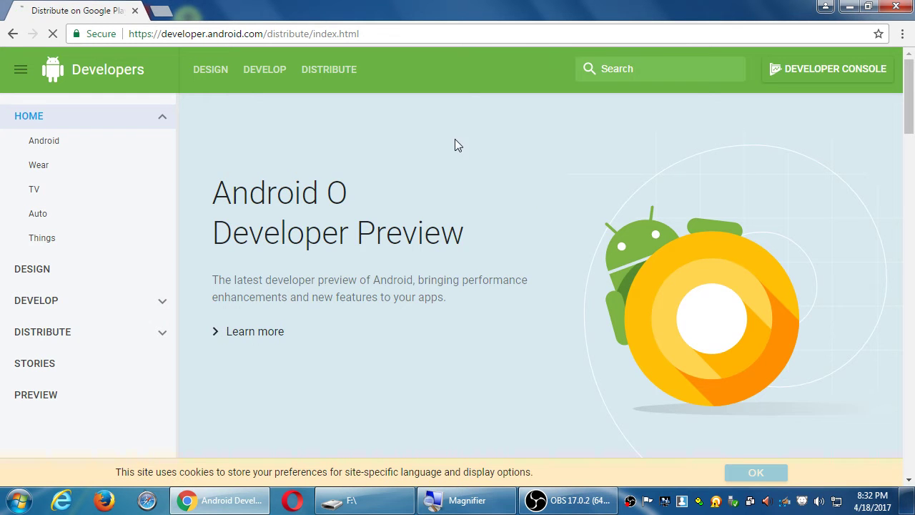
{"action": "key", "text": "alt+Right"}
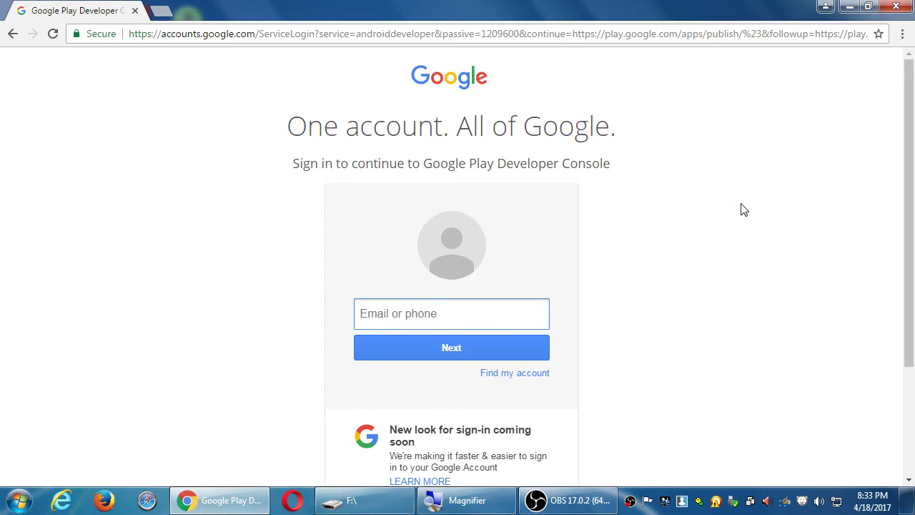
{"action": "scroll", "coordinate": [744, 209], "scroll_direction": "down", "scroll_amount": 2}
{"action": "scroll", "coordinate": [743, 209], "scroll_direction": "up", "scroll_amount": 2}
{"action": "key", "text": "alt+Left"}
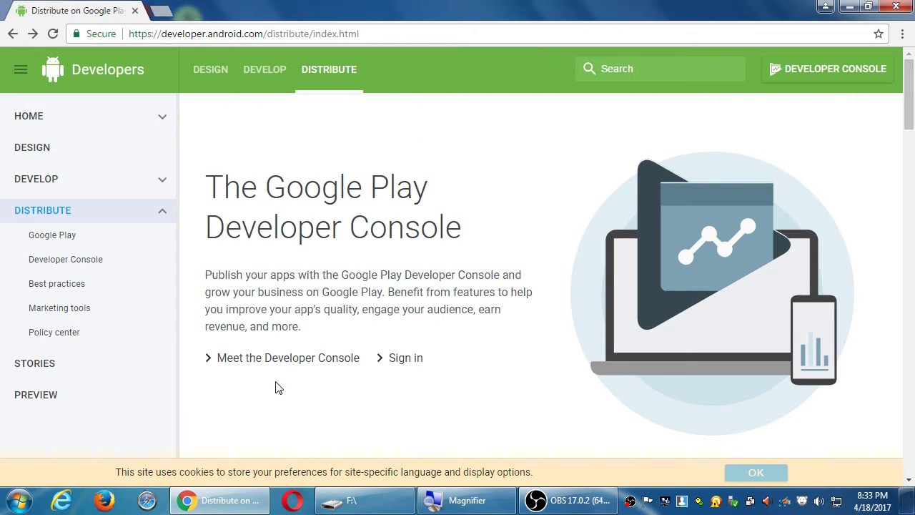
{"action": "scroll", "coordinate": [276, 388], "scroll_direction": "down", "scroll_amount": 1}
{"action": "scroll", "coordinate": [277, 388], "scroll_direction": "down", "scroll_amount": 4}
{"action": "scroll", "coordinate": [276, 389], "scroll_direction": "up", "scroll_amount": 4}
{"action": "scroll", "coordinate": [278, 388], "scroll_direction": "down", "scroll_amount": 4}
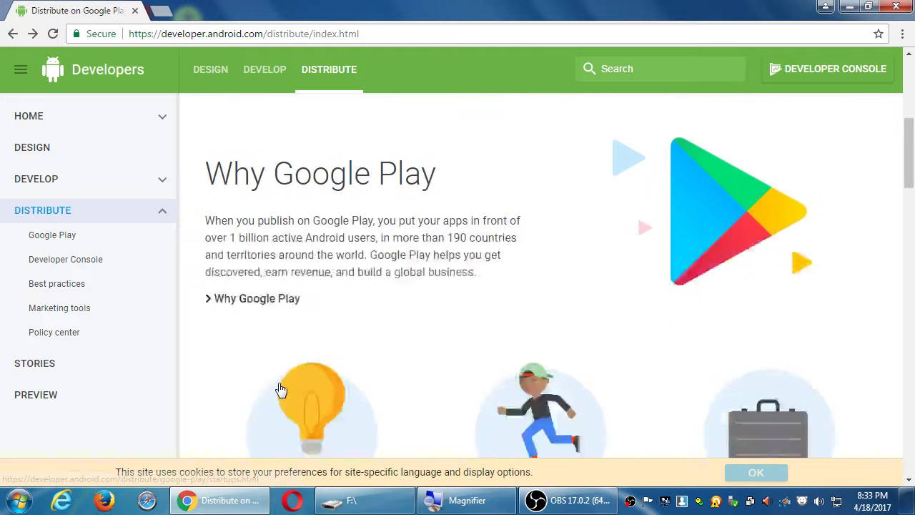
{"action": "scroll", "coordinate": [281, 388], "scroll_direction": "down", "scroll_amount": 4}
{"action": "scroll", "coordinate": [283, 388], "scroll_direction": "down", "scroll_amount": 2}
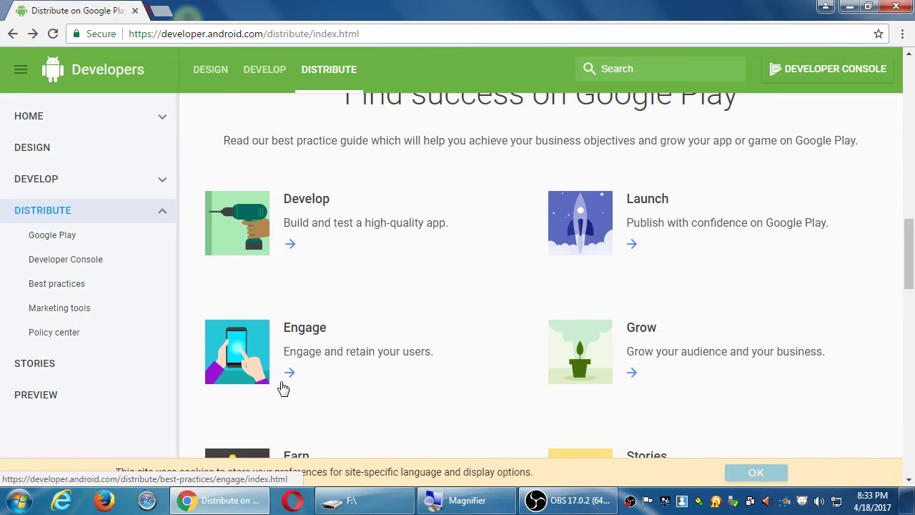
{"action": "scroll", "coordinate": [283, 388], "scroll_direction": "down", "scroll_amount": 3}
{"action": "scroll", "coordinate": [284, 386], "scroll_direction": "up", "scroll_amount": 7}
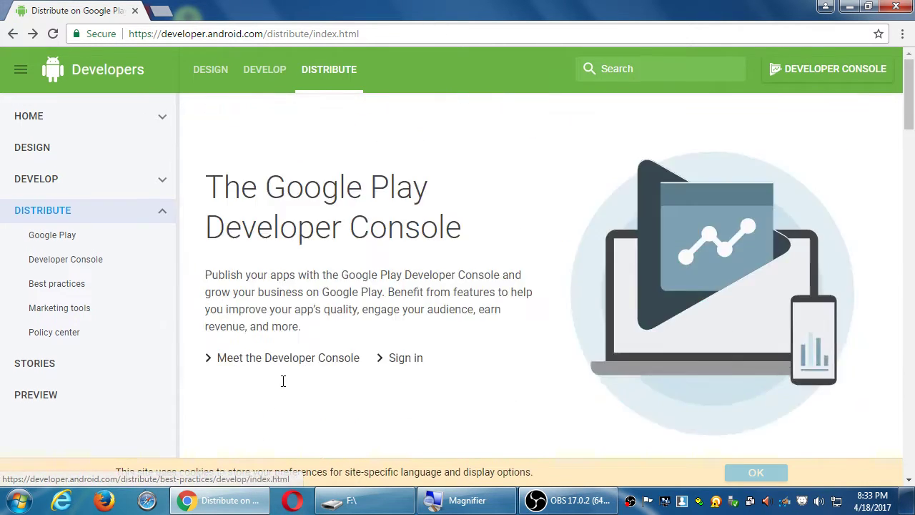
{"action": "left_click", "coordinate": [288, 359]}
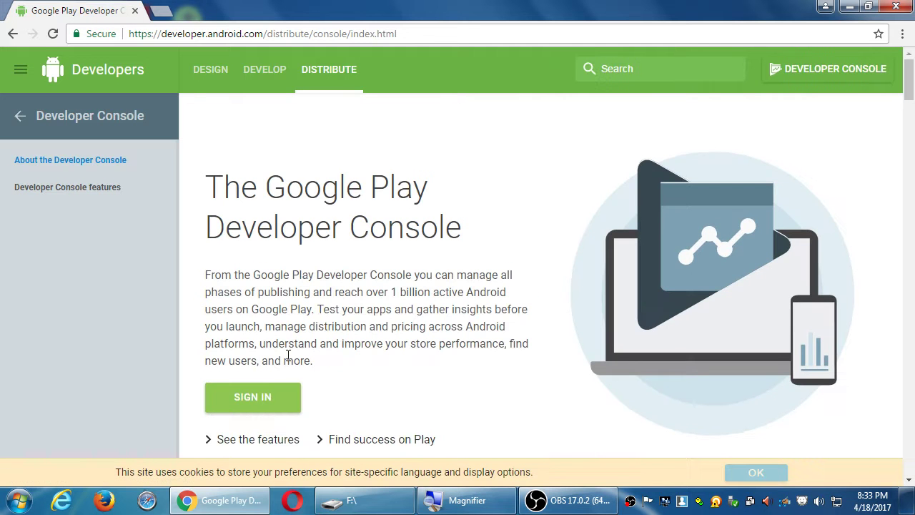
{"action": "scroll", "coordinate": [393, 367], "scroll_direction": "down", "scroll_amount": 2}
{"action": "scroll", "coordinate": [394, 367], "scroll_direction": "down", "scroll_amount": 3}
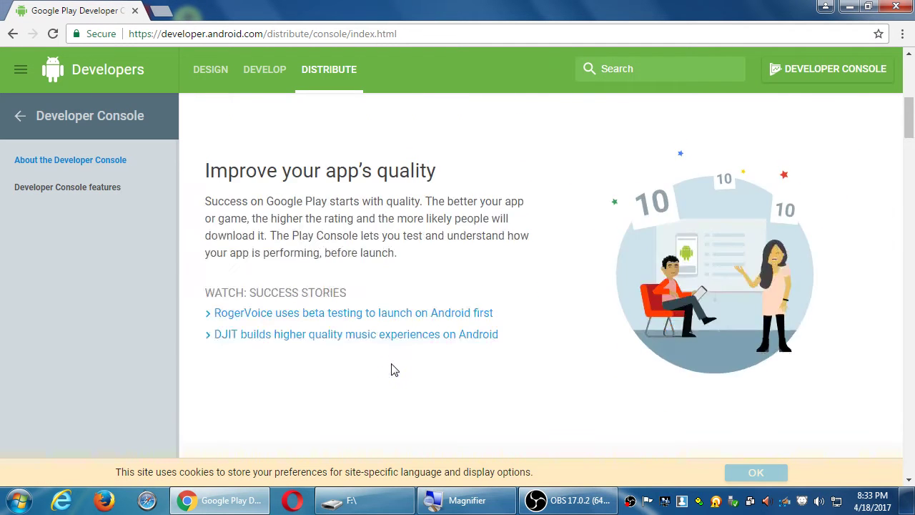
{"action": "scroll", "coordinate": [394, 368], "scroll_direction": "down", "scroll_amount": 6}
{"action": "scroll", "coordinate": [393, 368], "scroll_direction": "down", "scroll_amount": 3}
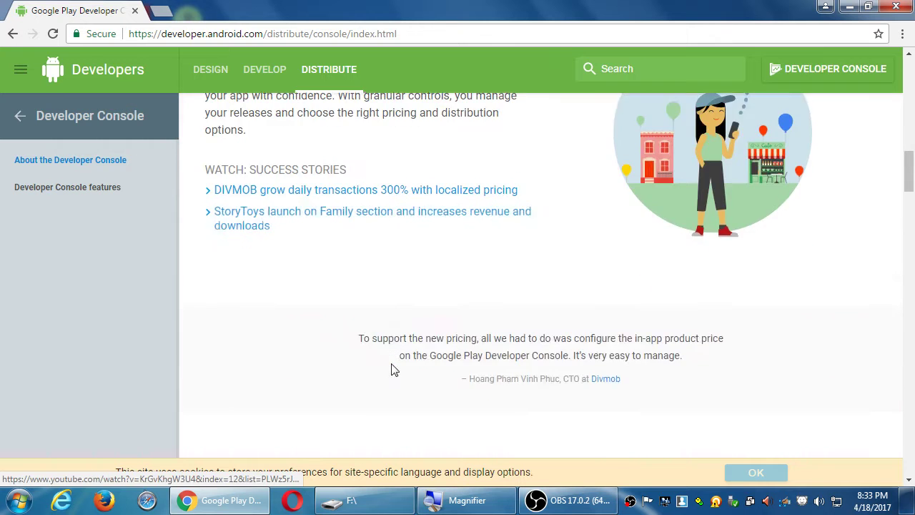
{"action": "scroll", "coordinate": [394, 367], "scroll_direction": "down", "scroll_amount": 6}
{"action": "scroll", "coordinate": [394, 368], "scroll_direction": "up", "scroll_amount": 3}
{"action": "scroll", "coordinate": [394, 368], "scroll_direction": "down", "scroll_amount": 3}
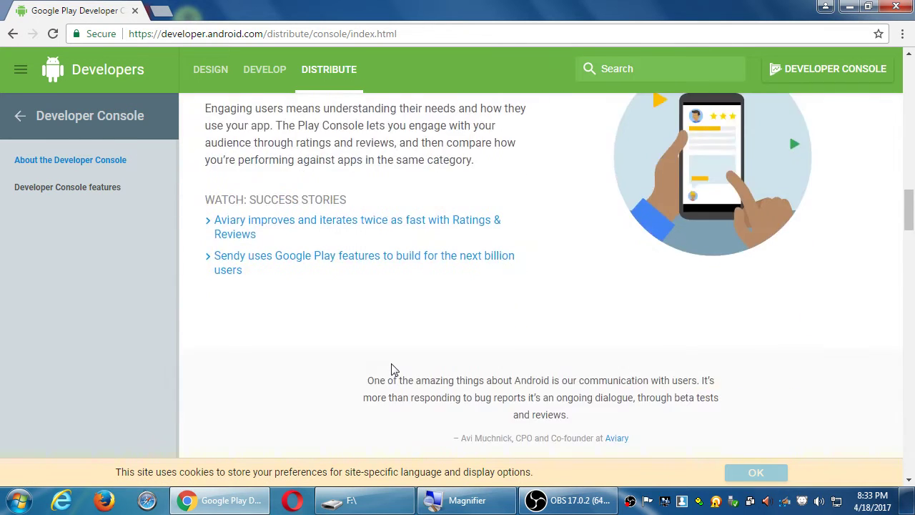
{"action": "scroll", "coordinate": [394, 368], "scroll_direction": "down", "scroll_amount": 4}
{"action": "scroll", "coordinate": [392, 369], "scroll_direction": "up", "scroll_amount": 20}
{"action": "key", "text": "alt+Left"}
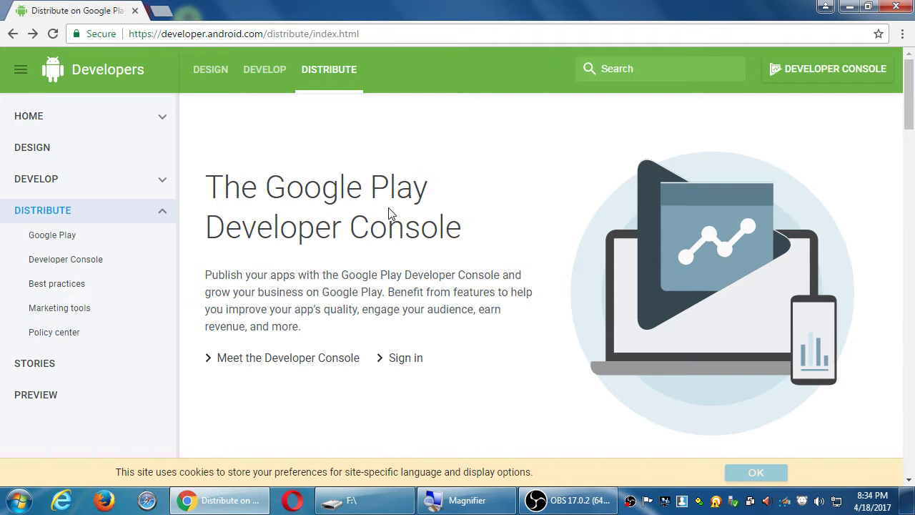
Load amazon.com in a new tab, then switch back to the Google Play tab.
{"action": "key", "text": "ctrl+t"}
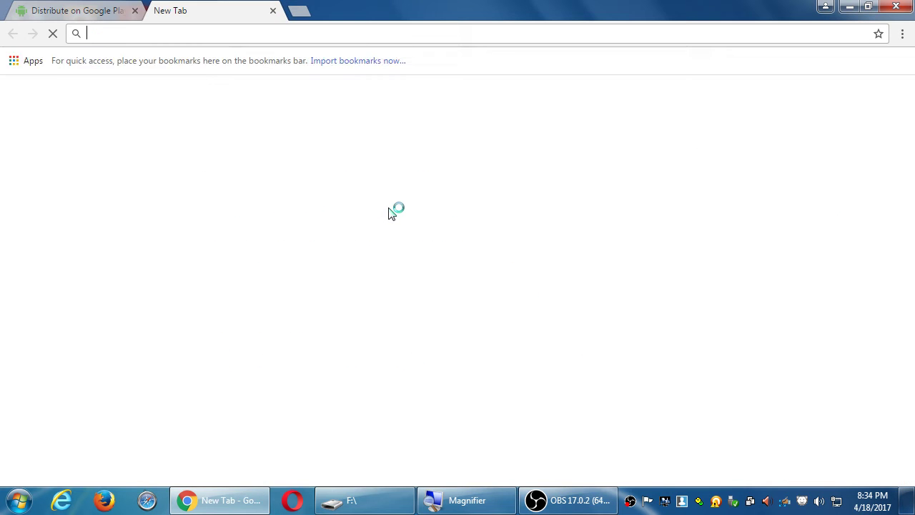
{"action": "type", "text": "amazon.com"}
{"action": "key", "text": "Return"}
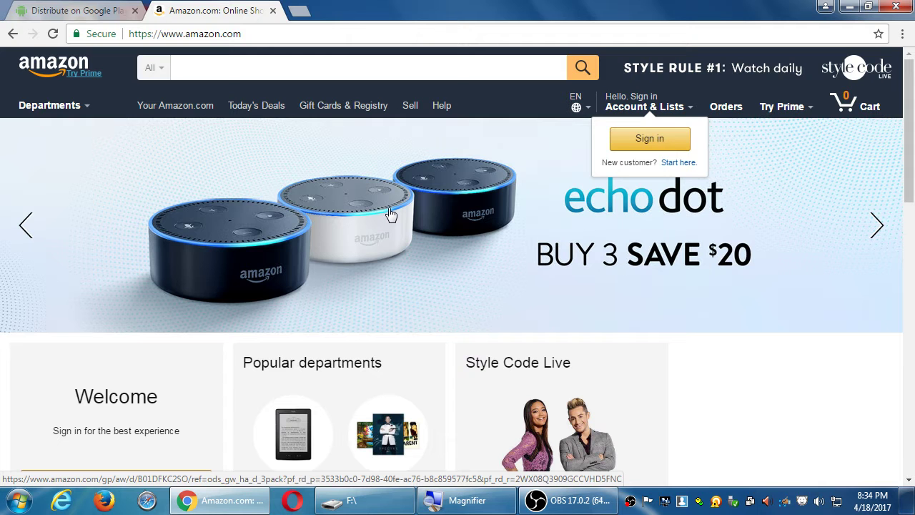
{"action": "key", "text": "ctrl+shift+Tab"}
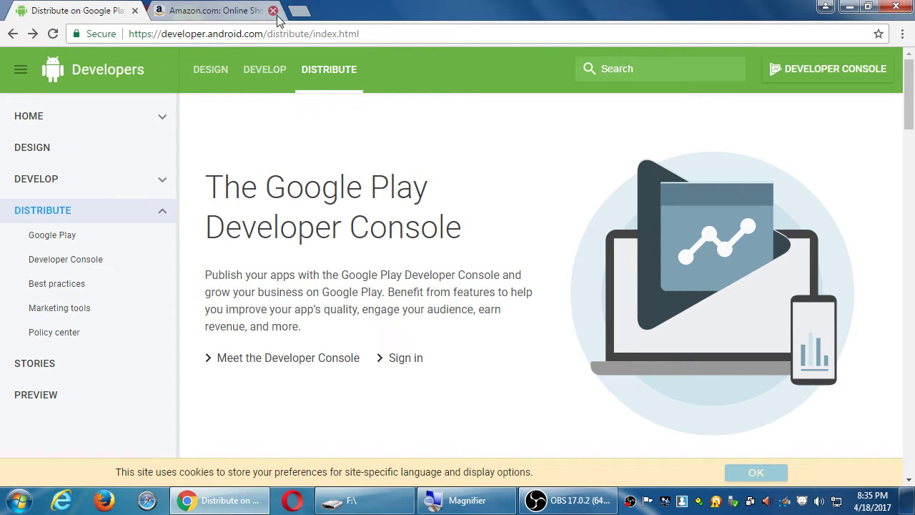
{"action": "left_click", "coordinate": [228, 11]}
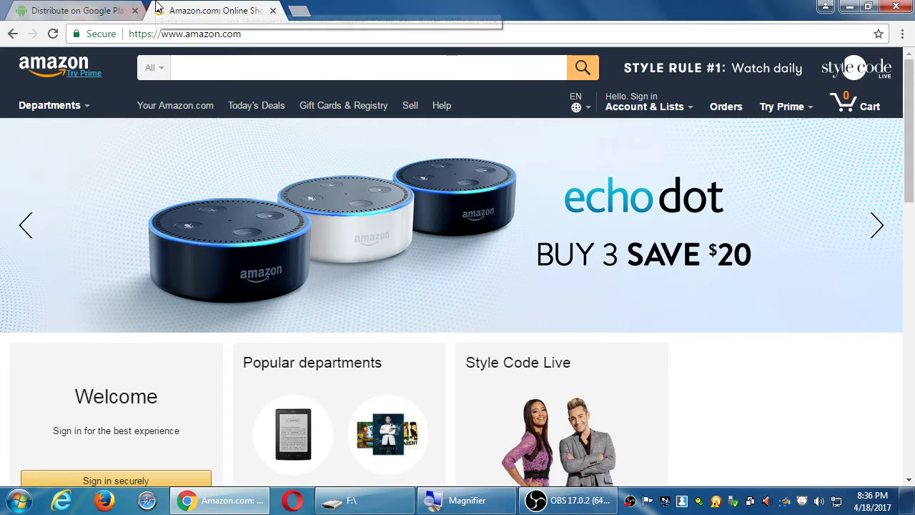
{"action": "left_click", "coordinate": [48, 7]}
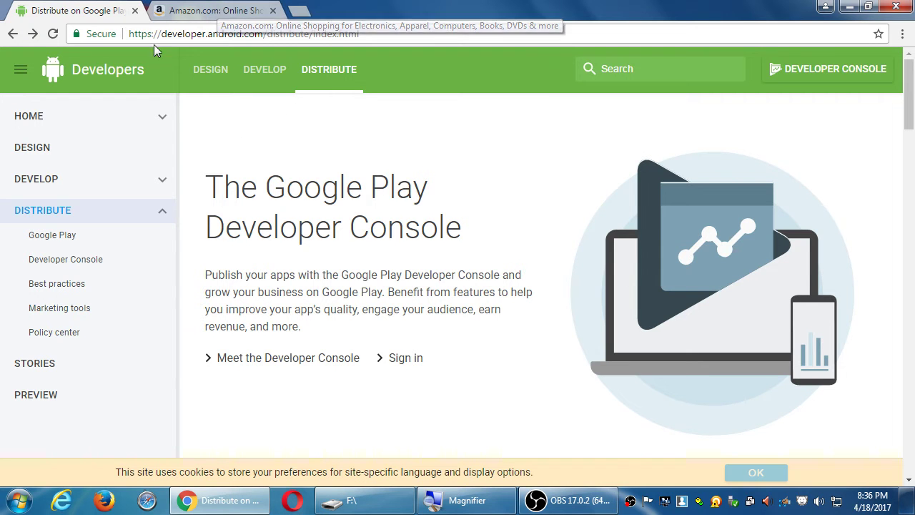
{"action": "left_click", "coordinate": [194, 13]}
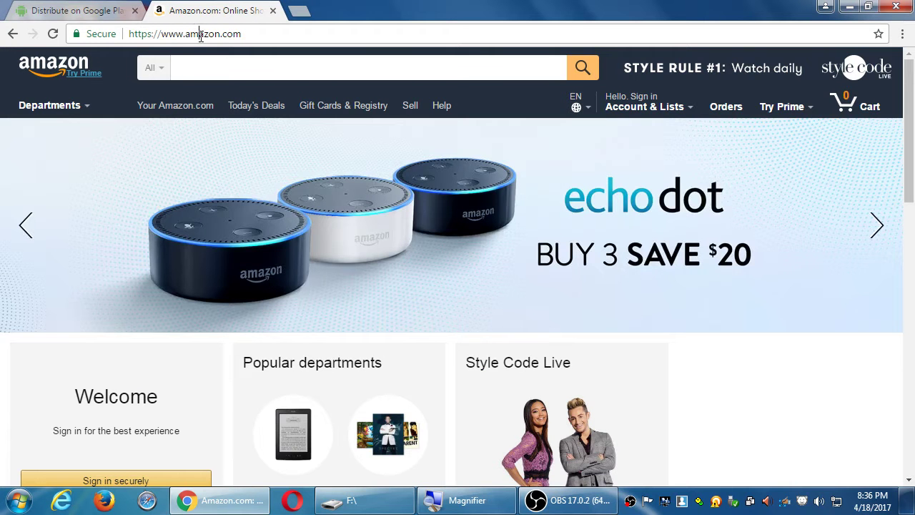
{"action": "left_click", "coordinate": [200, 32]}
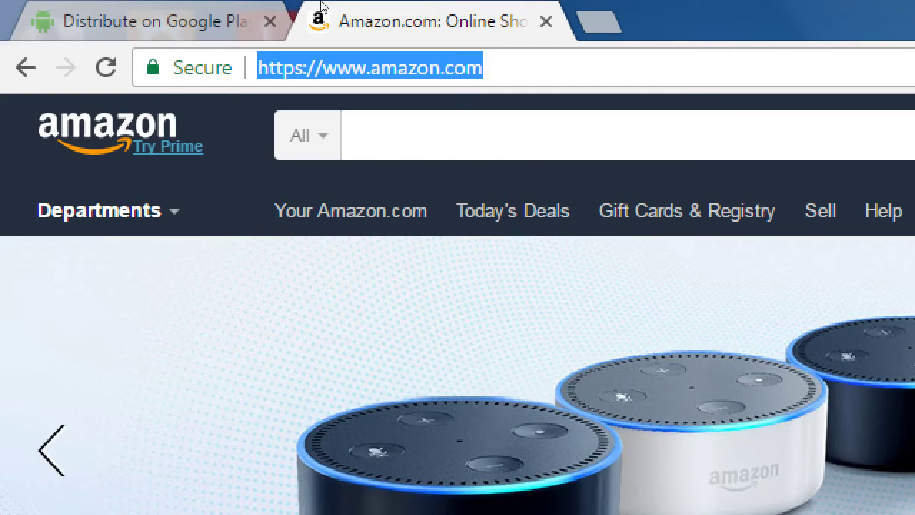
Load developer.amazon.com in the second tab, correcting the mistyped address.
{"action": "type", "text": "developer.ama"}
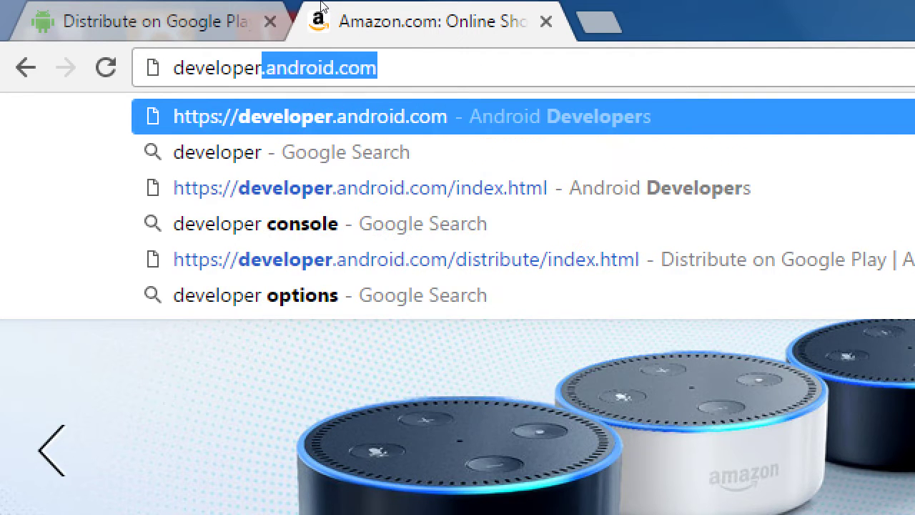
{"action": "key", "text": "BackSpace"}
{"action": "type", "text": "mazon.com"}
{"action": "key", "text": "Return"}
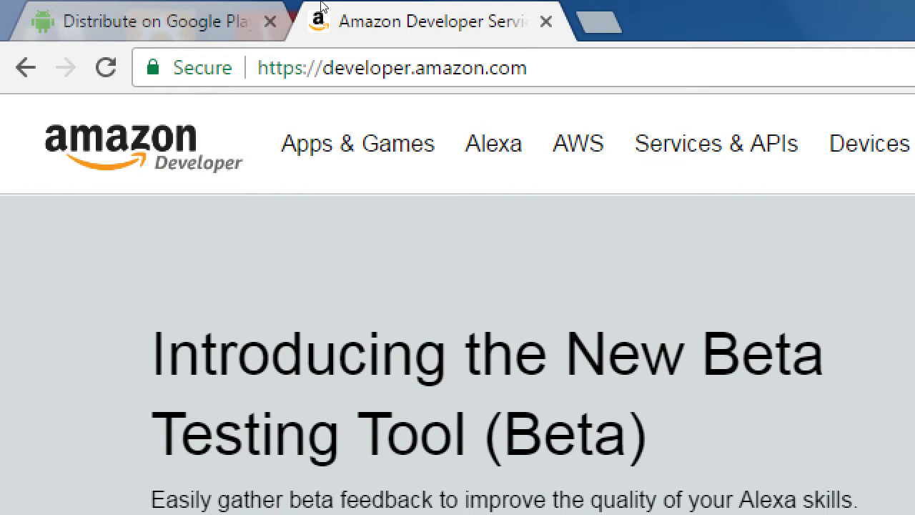
{"action": "key", "text": "super+minus"}
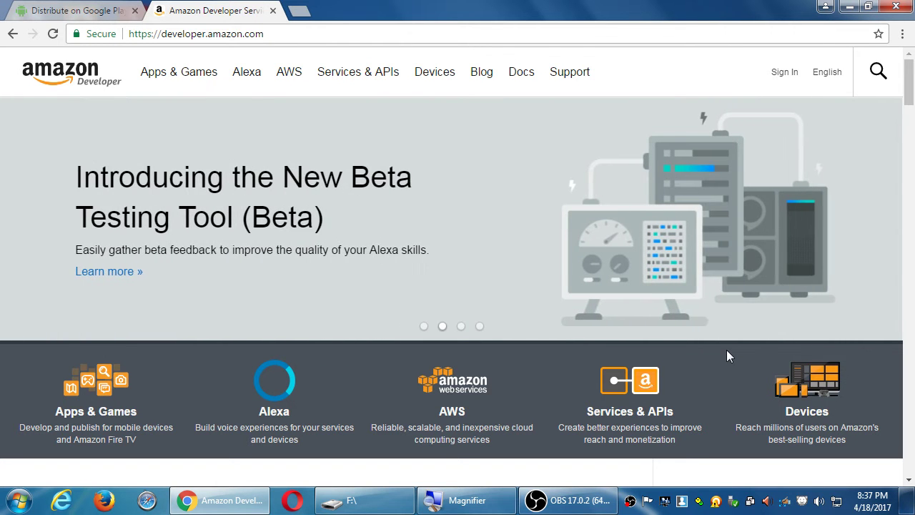
{"action": "scroll", "coordinate": [698, 361], "scroll_direction": "down", "scroll_amount": 3}
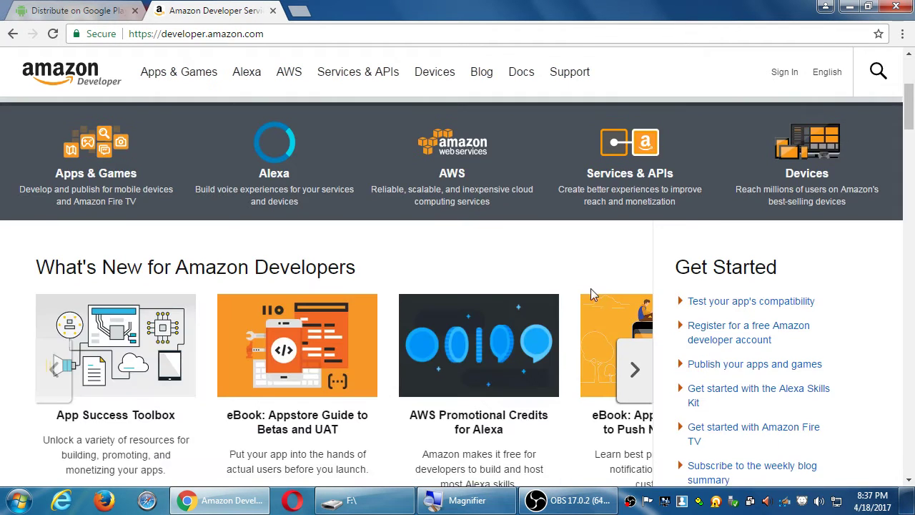
{"action": "scroll", "coordinate": [585, 302], "scroll_direction": "up", "scroll_amount": 3}
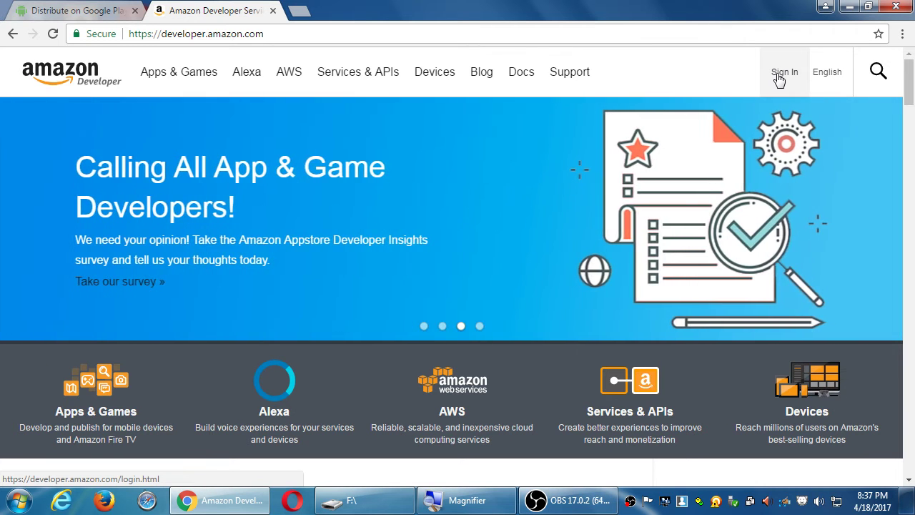
Go from the Amazon Developer page's Sign In link to the Amazon.com sign-in page.
{"action": "left_click", "coordinate": [783, 72]}
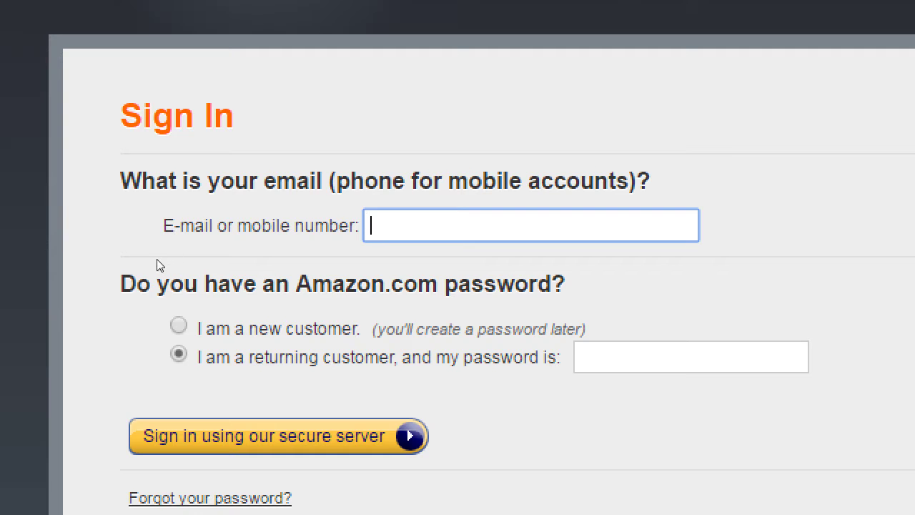
Choose to register as a new customer and enter the e-mail address.
{"action": "key", "text": "Tab"}
{"action": "key", "text": "Up"}
{"action": "key", "text": "shift+Tab"}
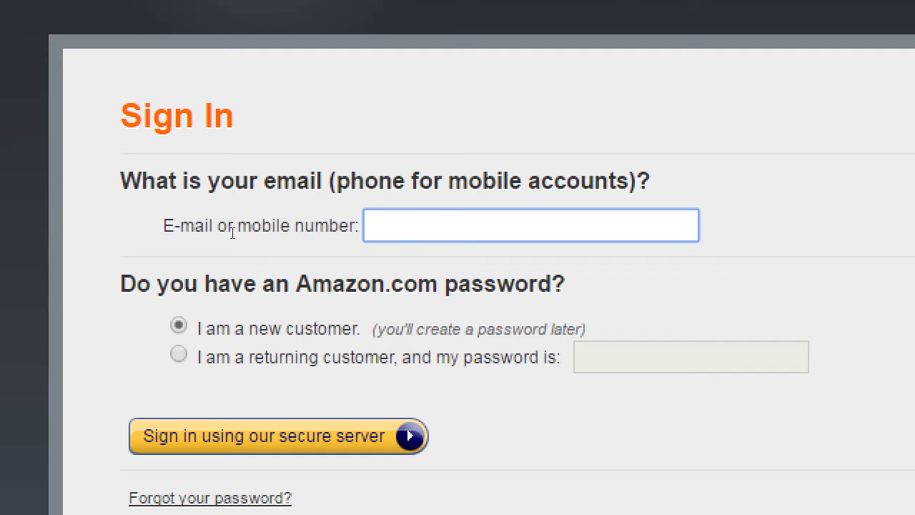
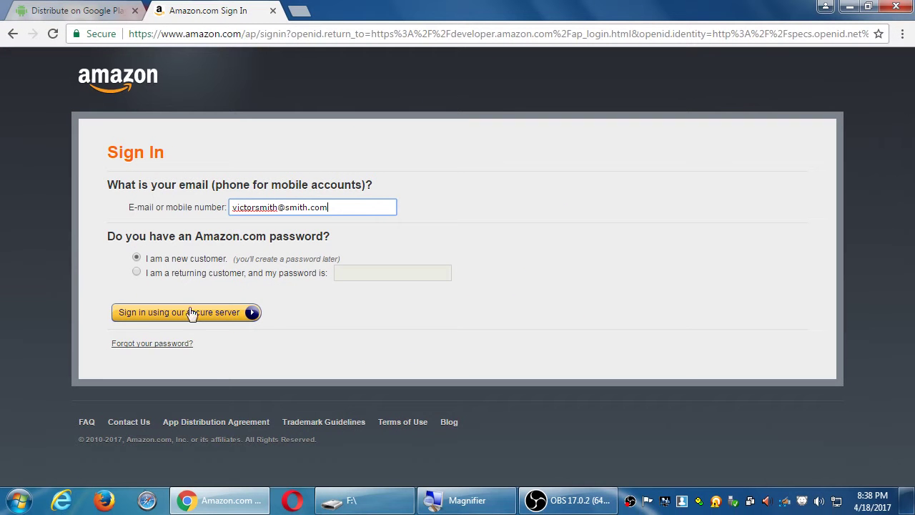
{"action": "left_click", "coordinate": [193, 315]}
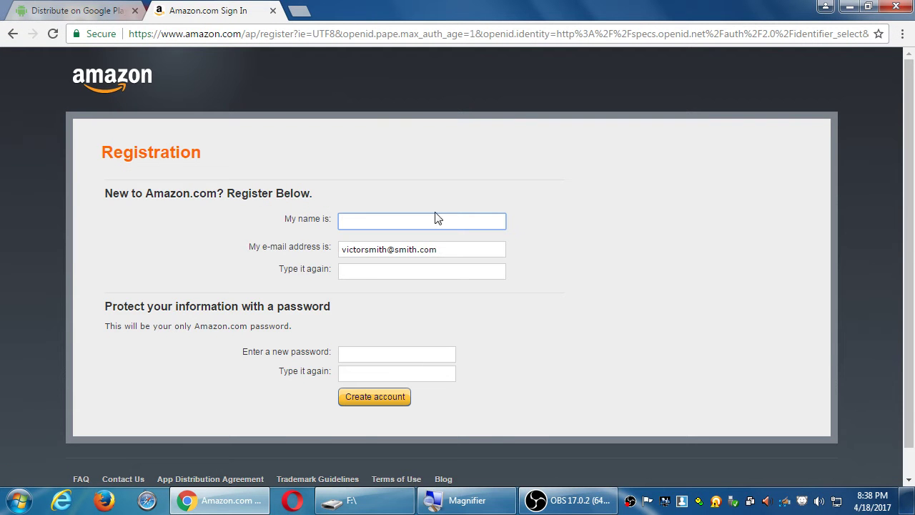
Fill in the account holder's name, e-mail and password to create the Amazon account.
{"action": "key", "text": "Tab"}
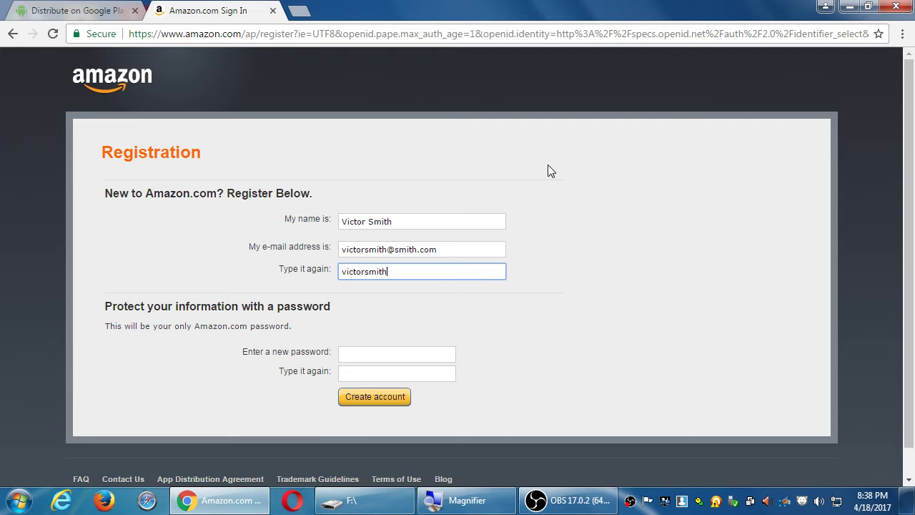
{"action": "key", "text": "Tab"}
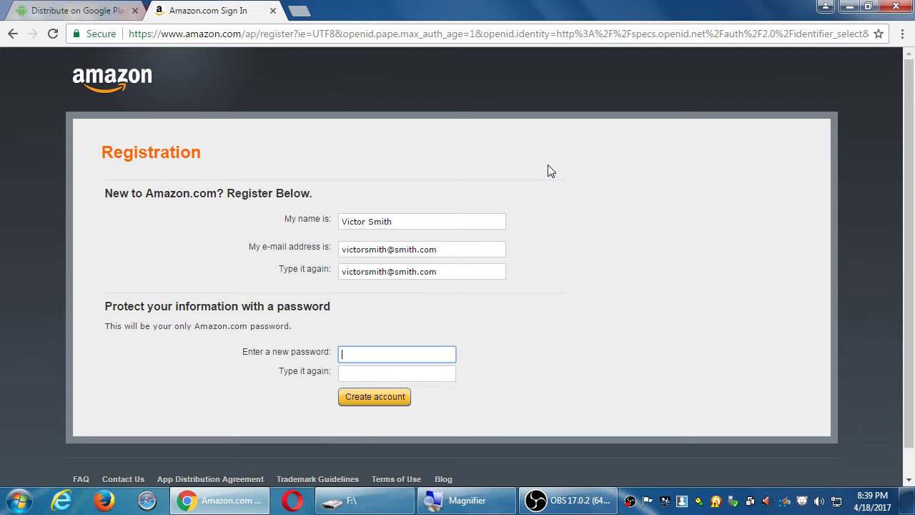
{"action": "type", "text": "••"}
{"action": "key", "text": "BackSpace"}
{"action": "key", "text": "BackSpace"}
{"action": "type", "text": "••••••••"}
{"action": "key", "text": "Tab"}
{"action": "type", "text": "••••••••"}
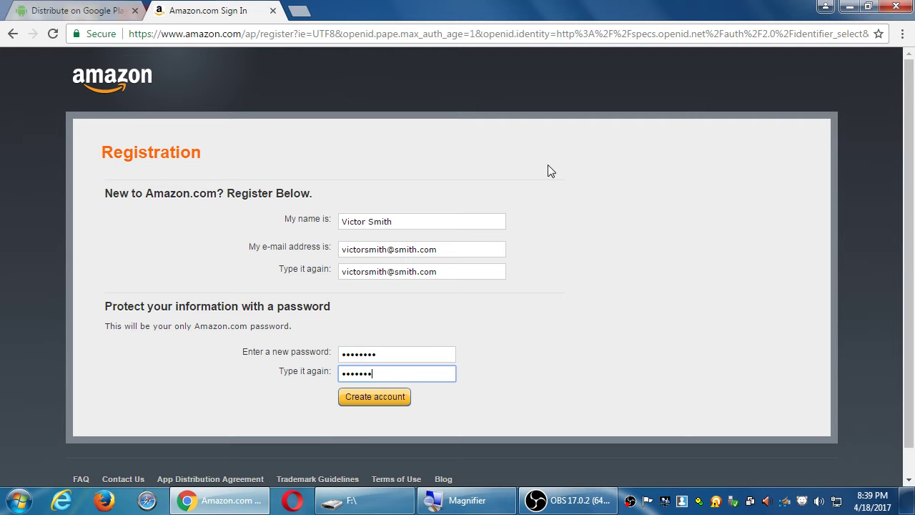
{"action": "key", "text": "Return"}
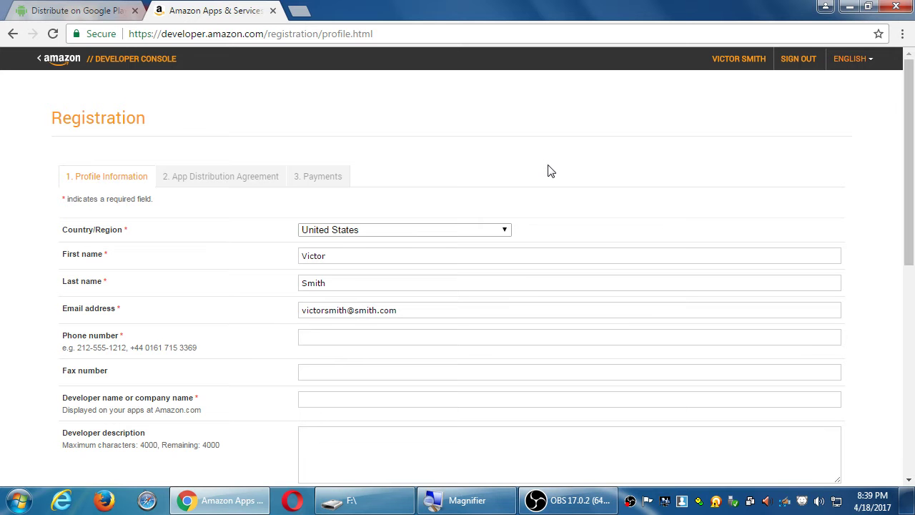
{"action": "key", "text": "ctrl+Tab"}
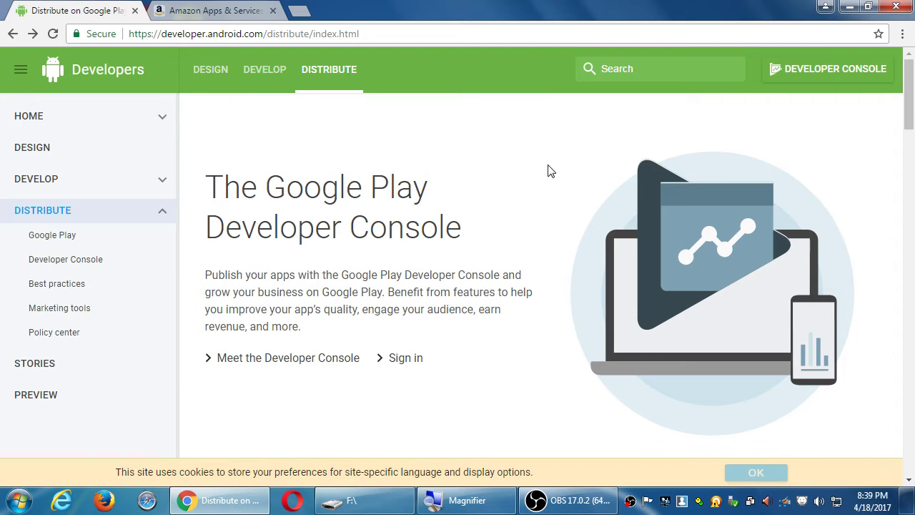
{"action": "key", "text": "ctrl+Tab"}
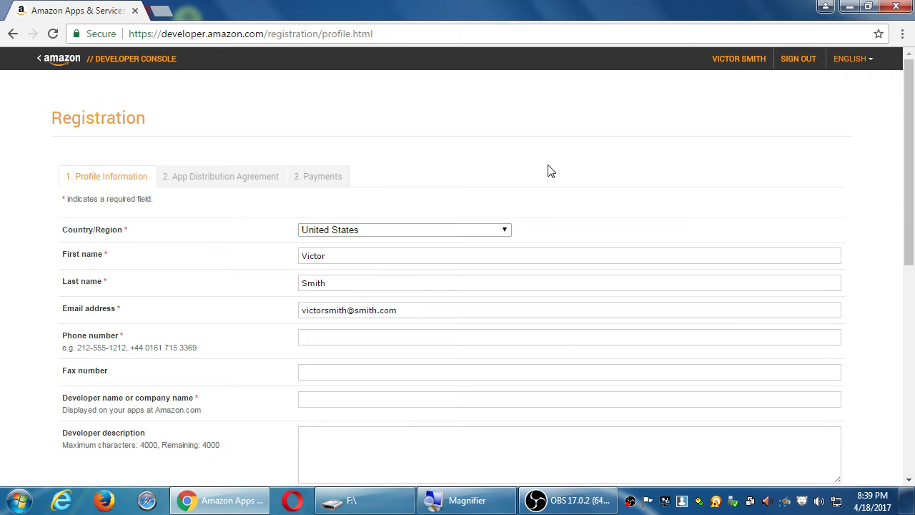
{"action": "scroll", "coordinate": [531, 243], "scroll_direction": "down", "scroll_amount": 7}
{"action": "scroll", "coordinate": [529, 247], "scroll_direction": "up", "scroll_amount": 7}
{"action": "scroll", "coordinate": [221, 199], "scroll_direction": "down", "scroll_amount": 1}
{"action": "scroll", "coordinate": [221, 198], "scroll_direction": "down", "scroll_amount": 1}
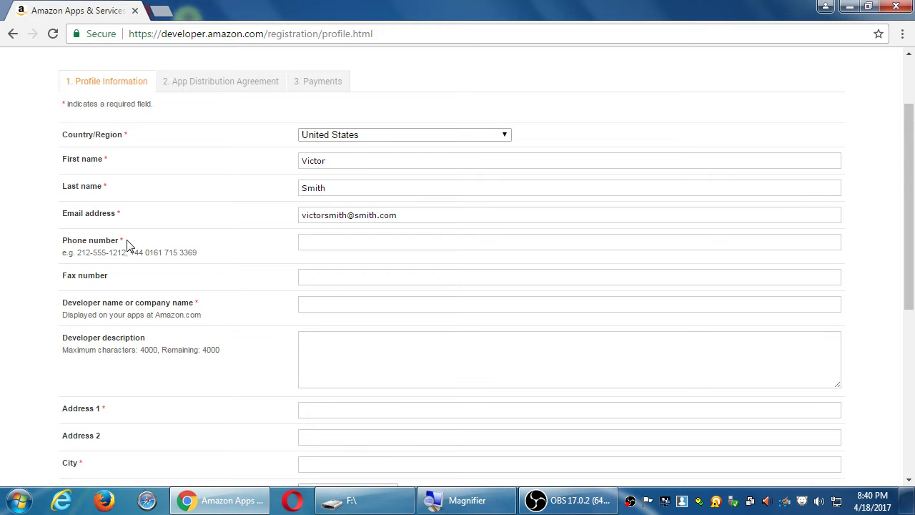
{"action": "left_click_drag", "start_coordinate": [116, 241], "coordinate": [126, 240]}
Enter the contact phone number, then load amazon.com in a new private window.
{"action": "left_click", "coordinate": [326, 250]}
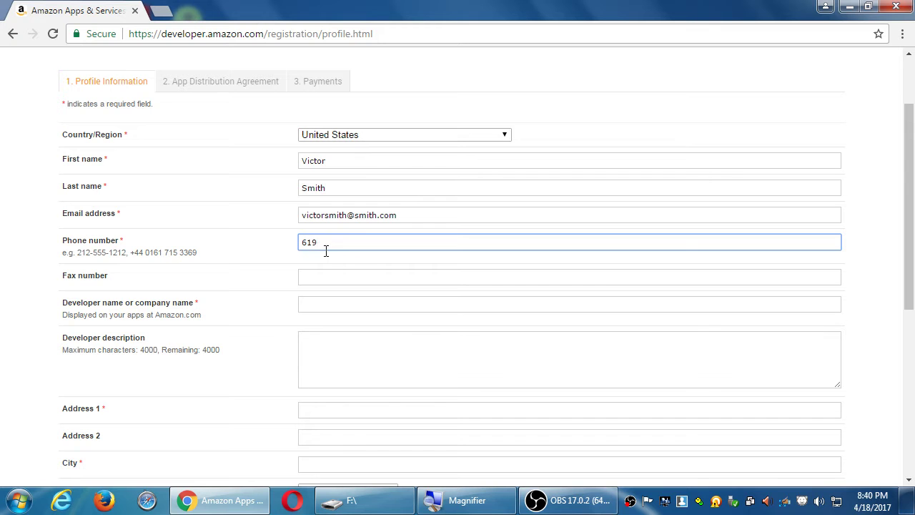
{"action": "key", "text": "ctrl+shift+n"}
{"action": "type", "text": "amazon.com"}
{"action": "key", "text": "Return"}
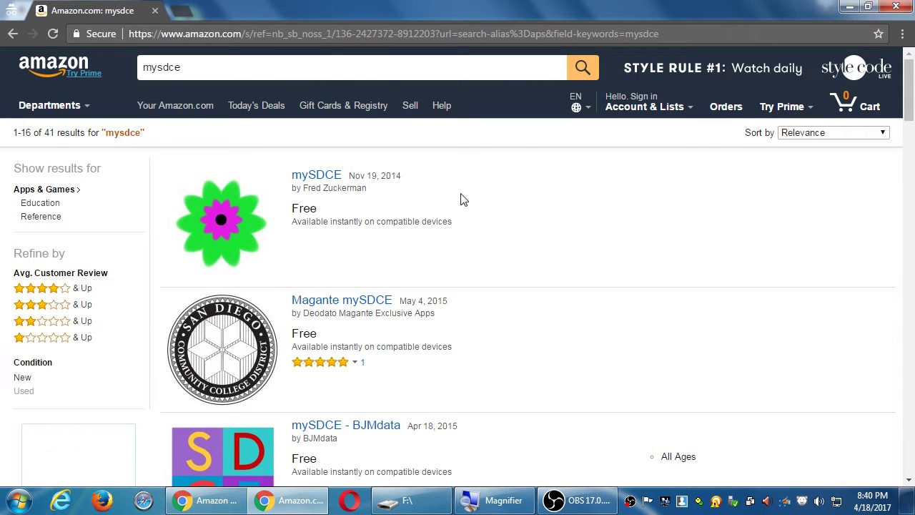
{"action": "scroll", "coordinate": [456, 218], "scroll_direction": "down", "scroll_amount": 2}
{"action": "scroll", "coordinate": [456, 215], "scroll_direction": "down", "scroll_amount": 2}
{"action": "scroll", "coordinate": [453, 213], "scroll_direction": "up", "scroll_amount": 4}
{"action": "scroll", "coordinate": [341, 163], "scroll_direction": "down", "scroll_amount": 2}
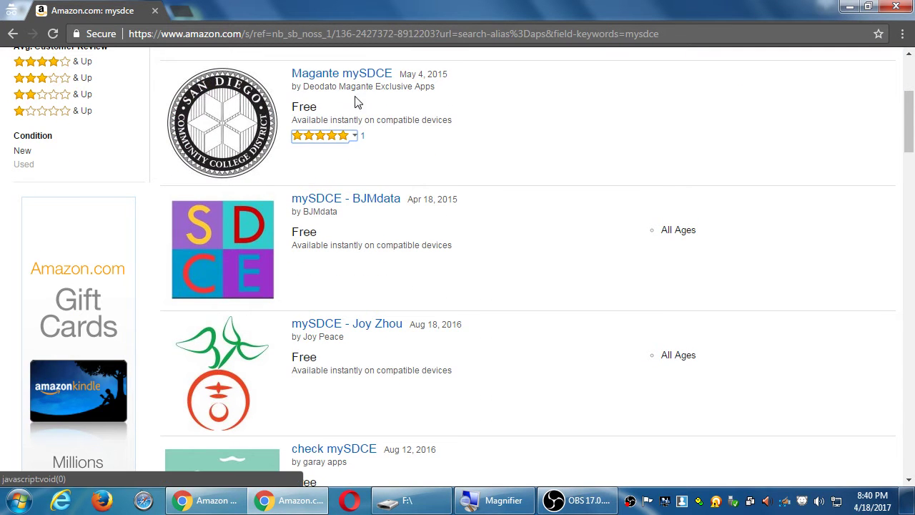
{"action": "scroll", "coordinate": [351, 218], "scroll_direction": "down", "scroll_amount": 3}
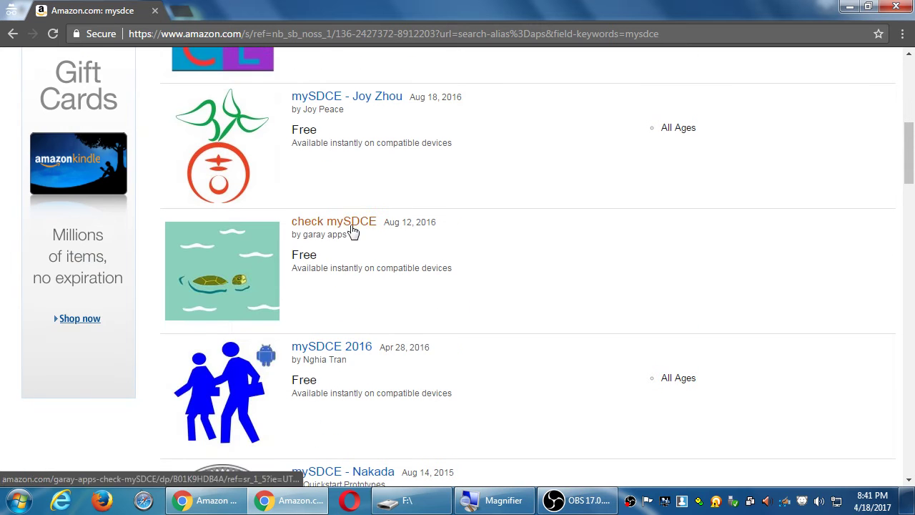
{"action": "scroll", "coordinate": [346, 262], "scroll_direction": "down", "scroll_amount": 2}
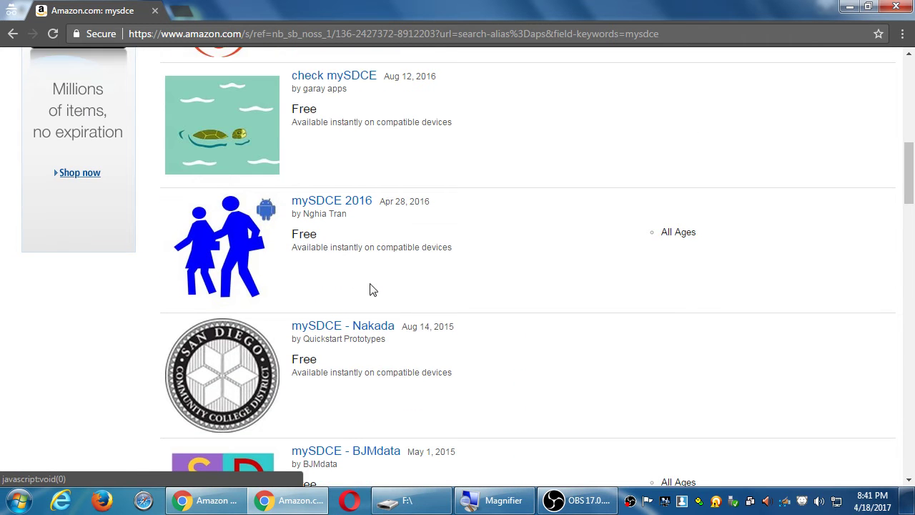
{"action": "scroll", "coordinate": [380, 293], "scroll_direction": "down", "scroll_amount": 2}
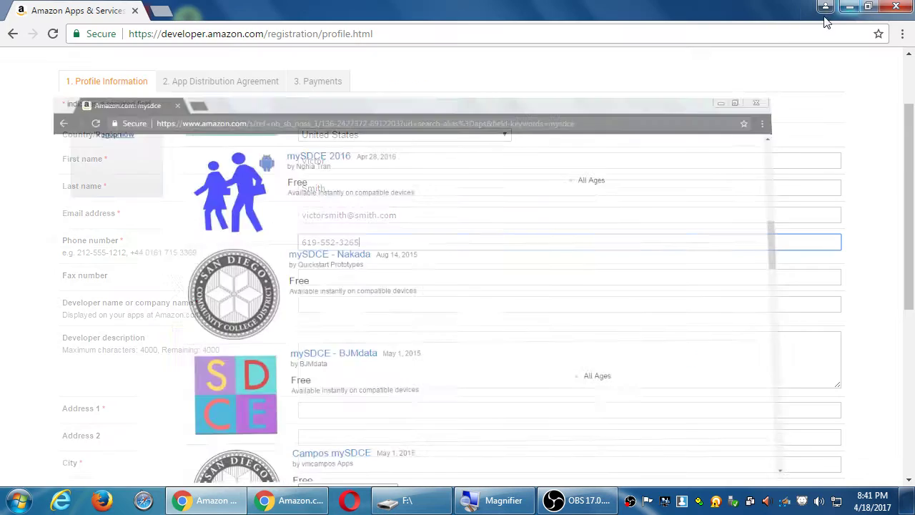
Back on the registration form, enter 'Smith Designz Co.' as the developer name.
{"action": "left_click", "coordinate": [850, 6]}
{"action": "key", "text": "super+plus"}
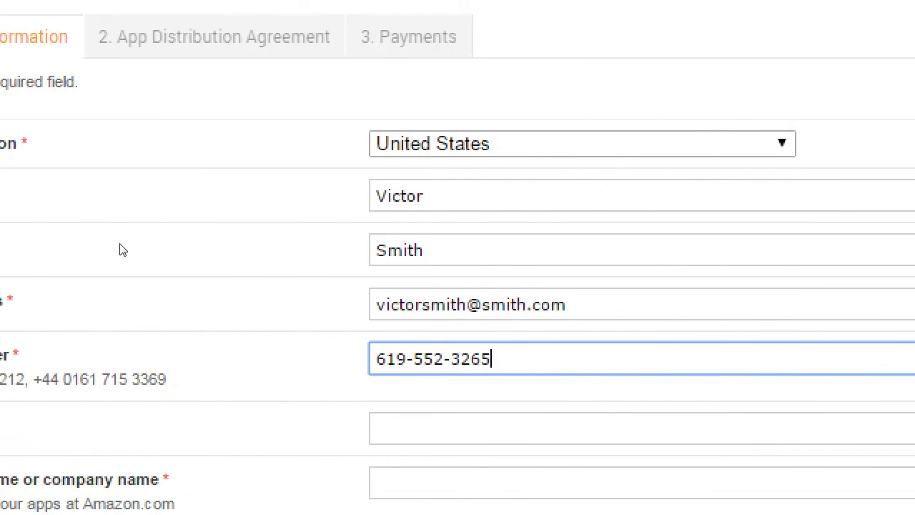
{"action": "key", "text": "Tab"}
{"action": "key", "text": "Tab"}
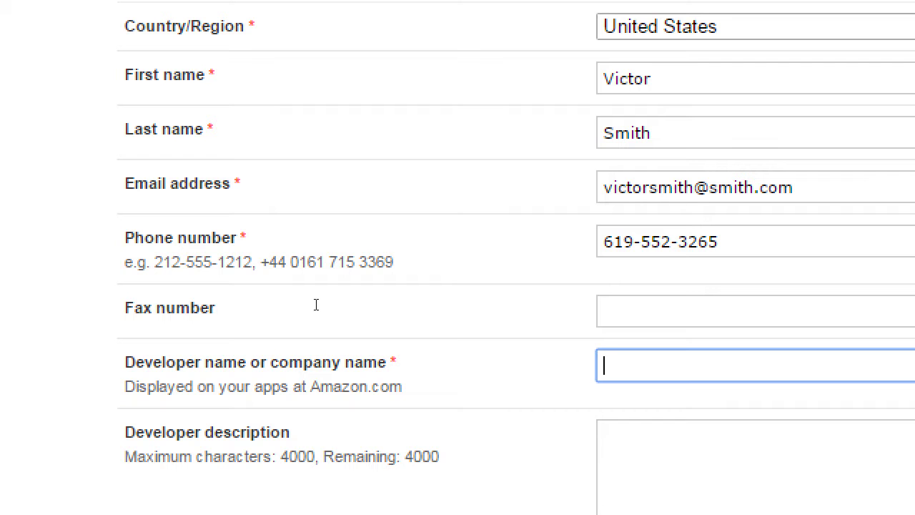
{"action": "type", "text": "Smith Designz"}
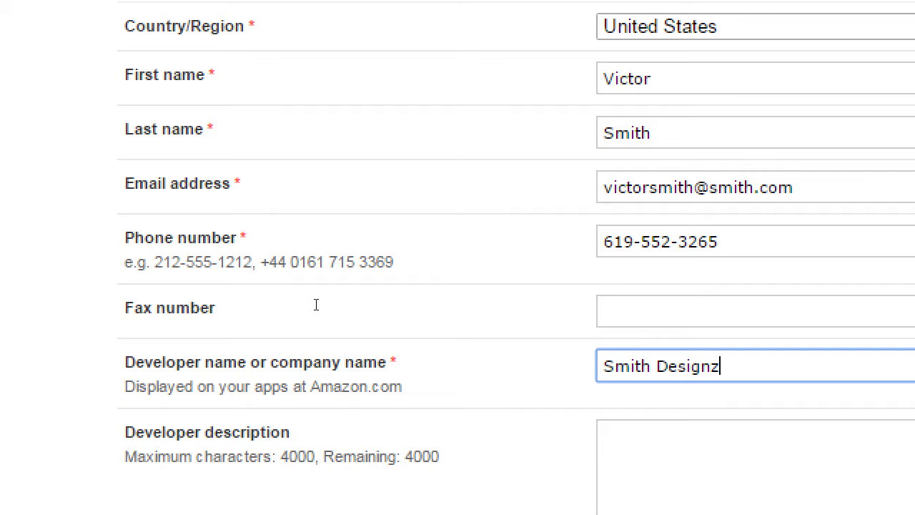
{"action": "type", "text": " Co."}
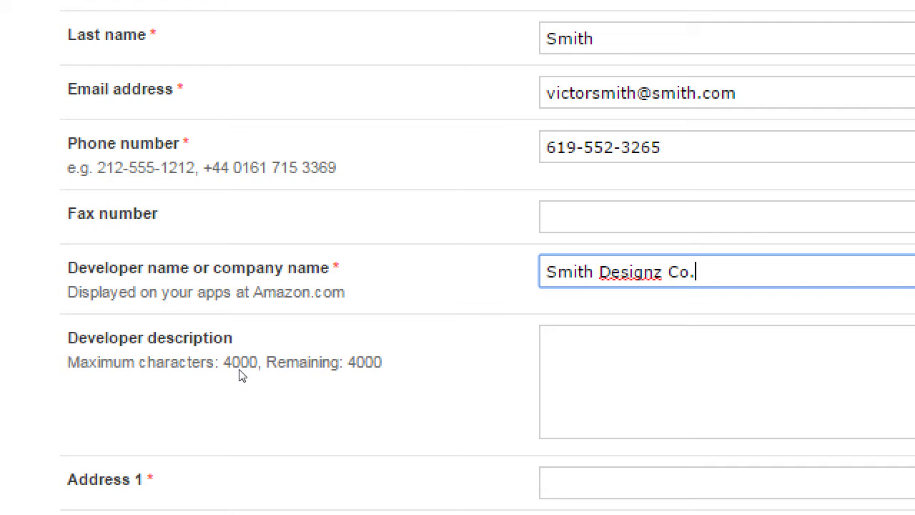
{"action": "left_click_drag", "start_coordinate": [147, 339], "coordinate": [228, 341]}
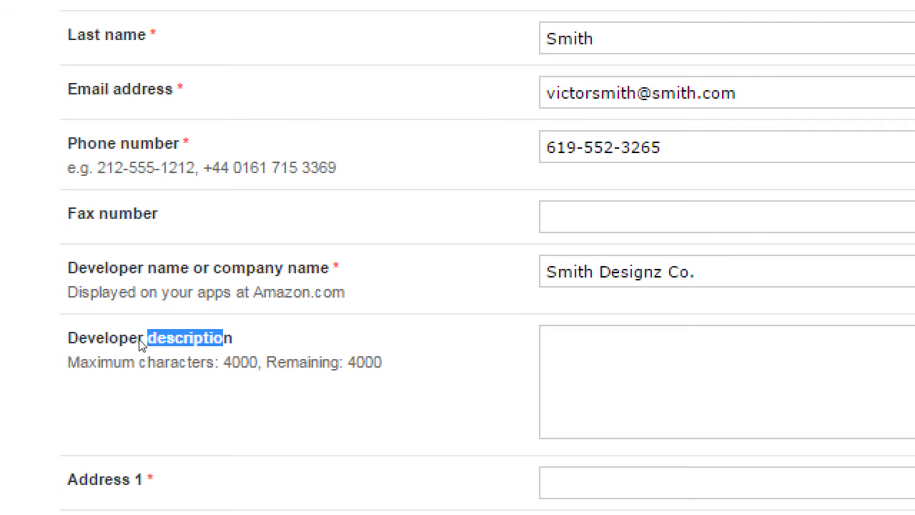
{"action": "left_click", "coordinate": [333, 361]}
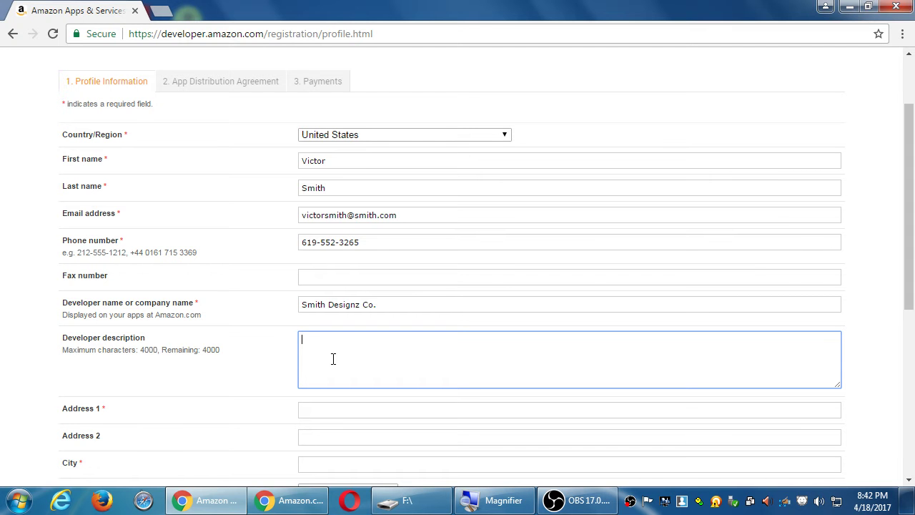
Replace the mysdce search with 'fitness app' on Amazon.com, browse the results, then return to registration.
{"action": "key", "text": "alt+Tab"}
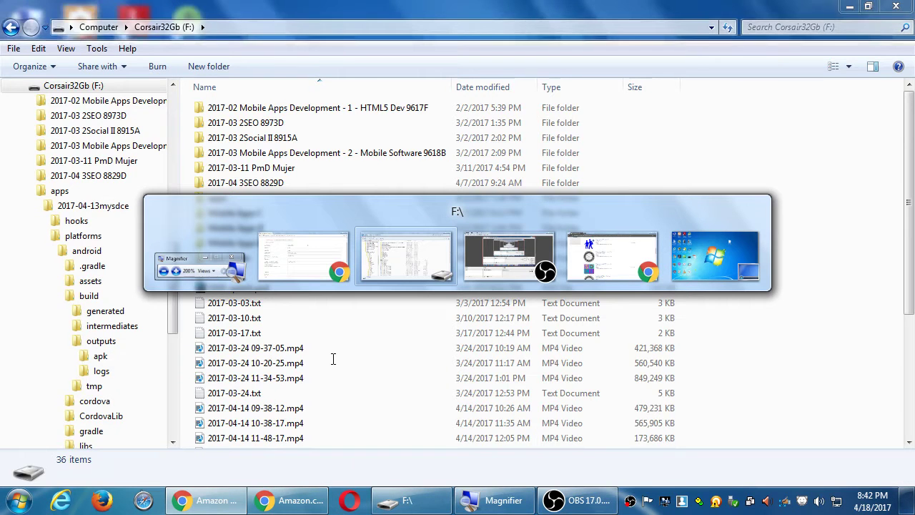
{"action": "key", "text": "alt+Tab"}
{"action": "key", "text": "alt+Tab"}
{"action": "scroll", "coordinate": [333, 364], "scroll_direction": "up", "scroll_amount": 10}
{"action": "double_click", "coordinate": [205, 71]}
{"action": "type", "text": "fitness app"}
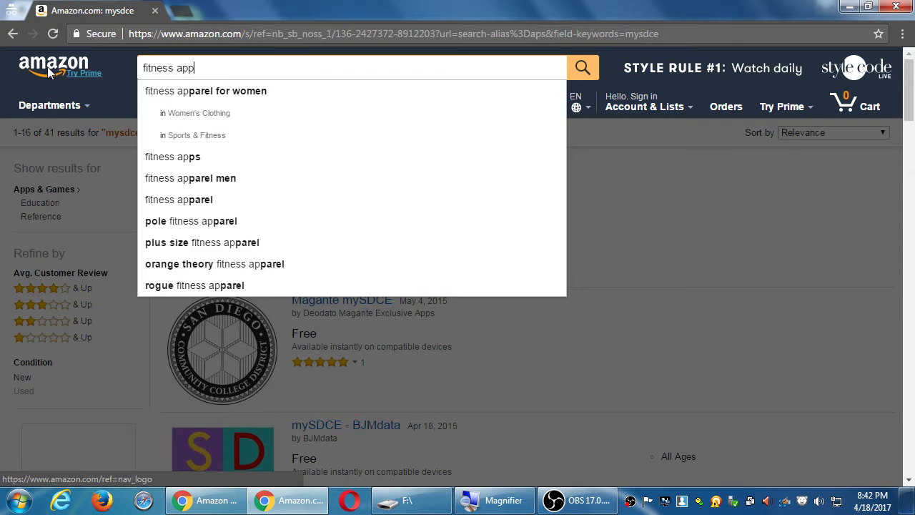
{"action": "key", "text": "Return"}
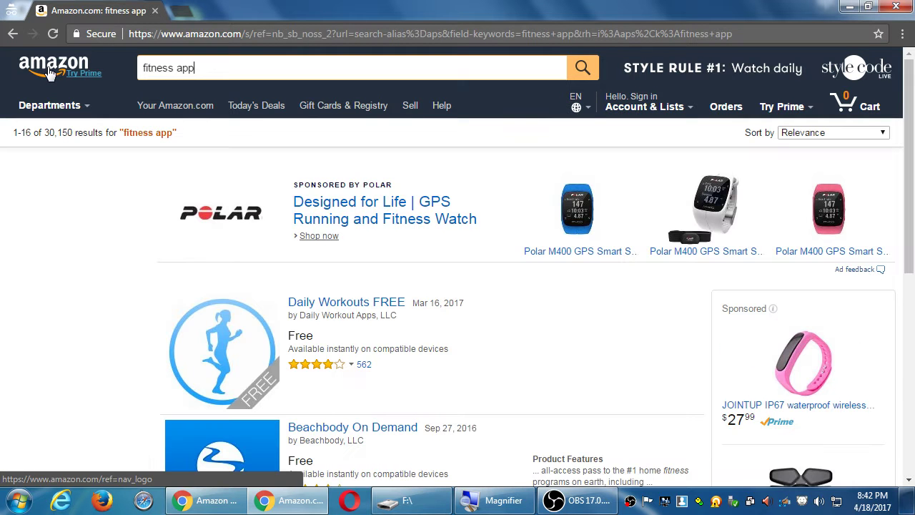
{"action": "scroll", "coordinate": [378, 364], "scroll_direction": "down", "scroll_amount": 1}
{"action": "scroll", "coordinate": [378, 364], "scroll_direction": "down", "scroll_amount": 2}
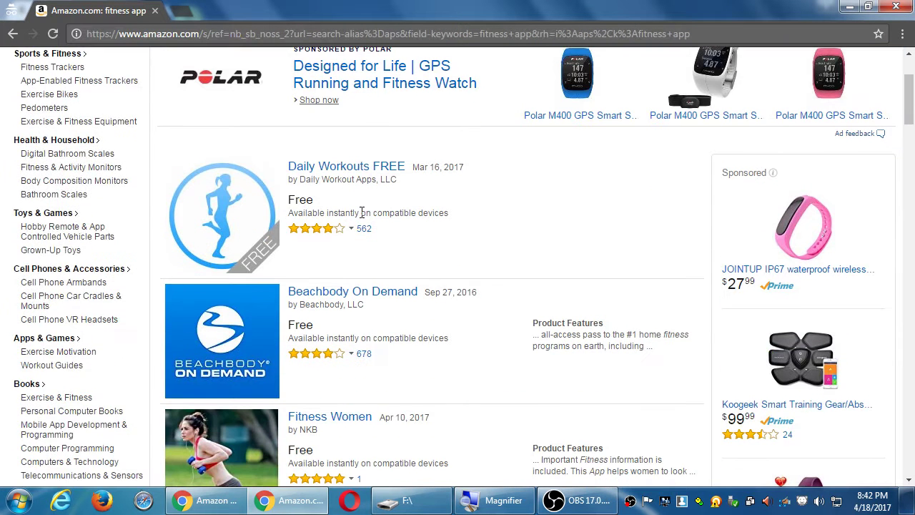
{"action": "scroll", "coordinate": [303, 210], "scroll_direction": "down", "scroll_amount": 2}
{"action": "scroll", "coordinate": [303, 210], "scroll_direction": "down", "scroll_amount": 3}
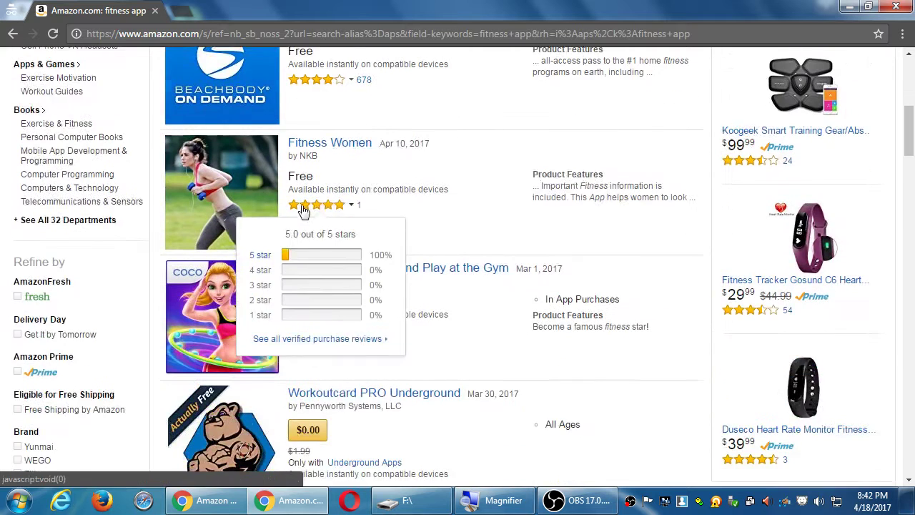
{"action": "scroll", "coordinate": [448, 255], "scroll_direction": "down", "scroll_amount": 2}
{"action": "scroll", "coordinate": [521, 284], "scroll_direction": "down", "scroll_amount": 2}
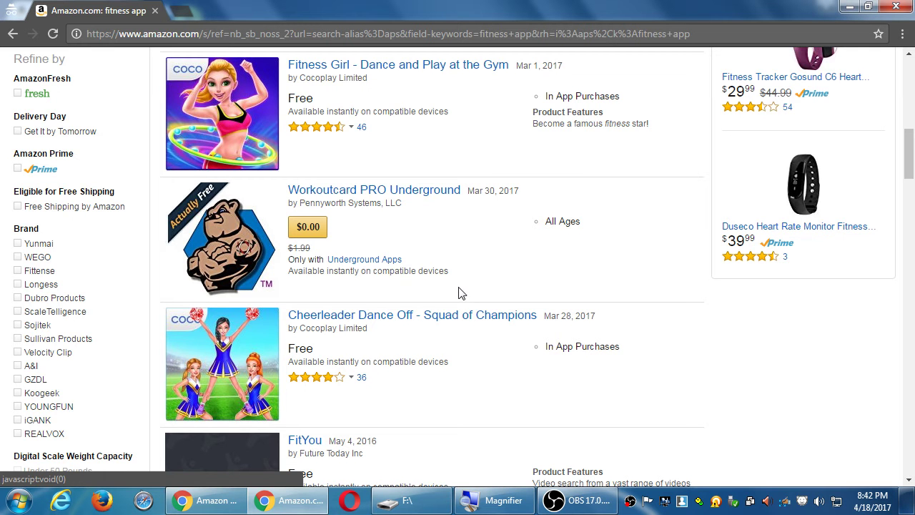
{"action": "scroll", "coordinate": [462, 292], "scroll_direction": "down", "scroll_amount": 2}
{"action": "left_click", "coordinate": [850, 7]}
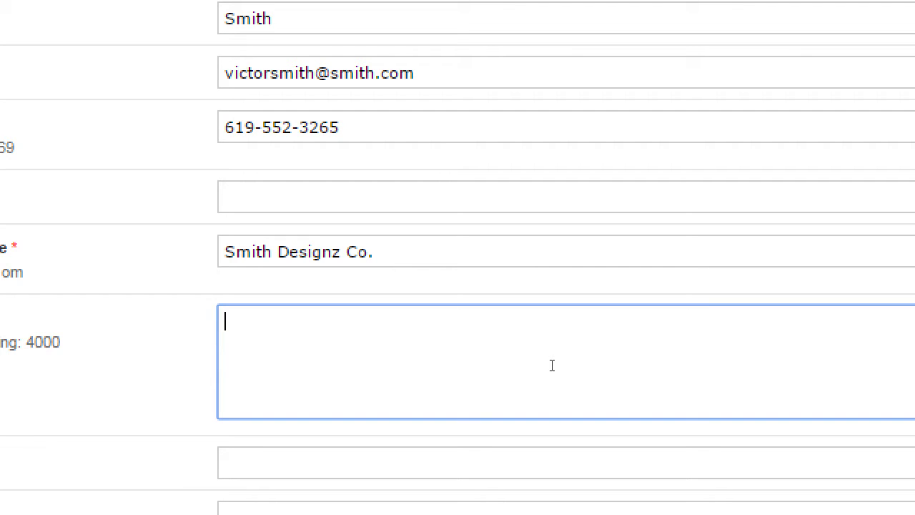
Write the description 'Smith Designz Co. focuses on productivity apps for all ages.'.
{"action": "type", "text": "Smith designs"}
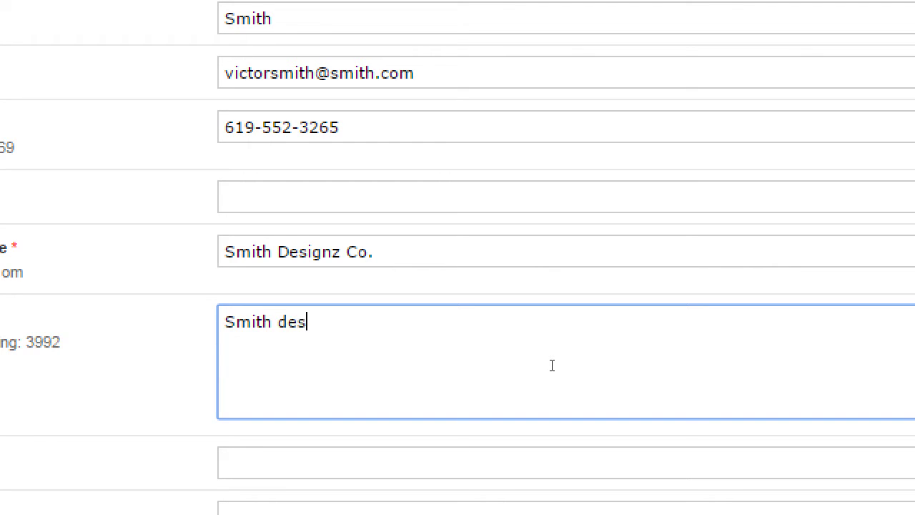
{"action": "key", "text": "BackSpace"}
{"action": "key", "text": "BackSpace"}
{"action": "key", "text": "BackSpace"}
{"action": "key", "text": "BackSpace"}
{"action": "key", "text": "BackSpace"}
{"action": "key", "text": "BackSpace"}
{"action": "key", "text": "BackSpace"}
{"action": "type", "text": "Di"}
{"action": "key", "text": "BackSpace"}
{"action": "type", "text": "esign"}
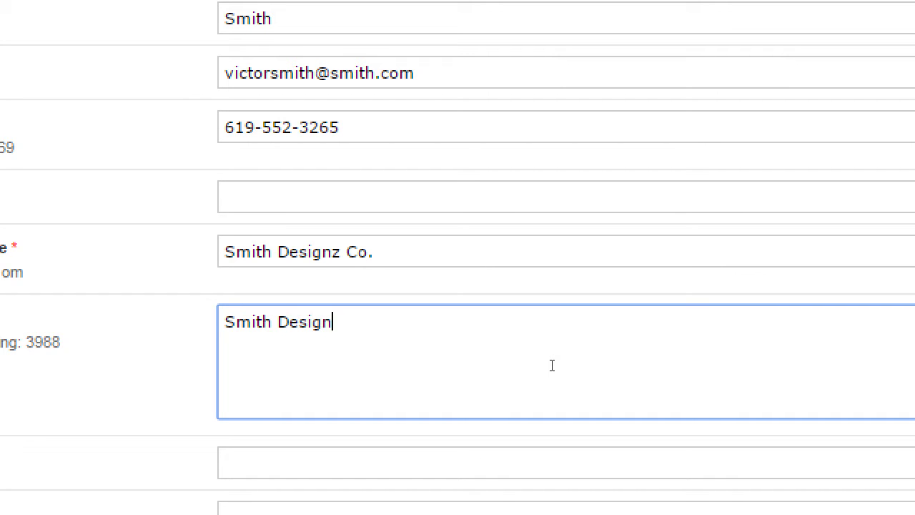
{"action": "type", "text": "z Co. focuses on "}
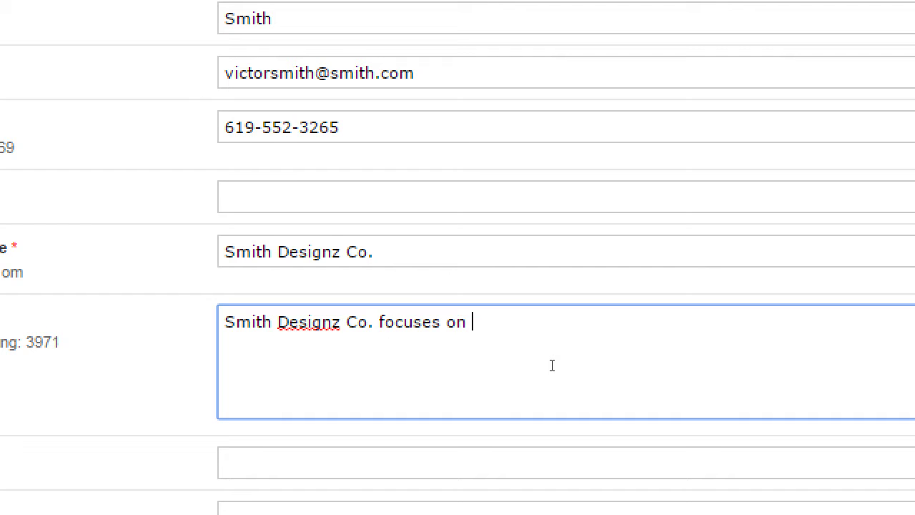
{"action": "type", "text": "productivit"}
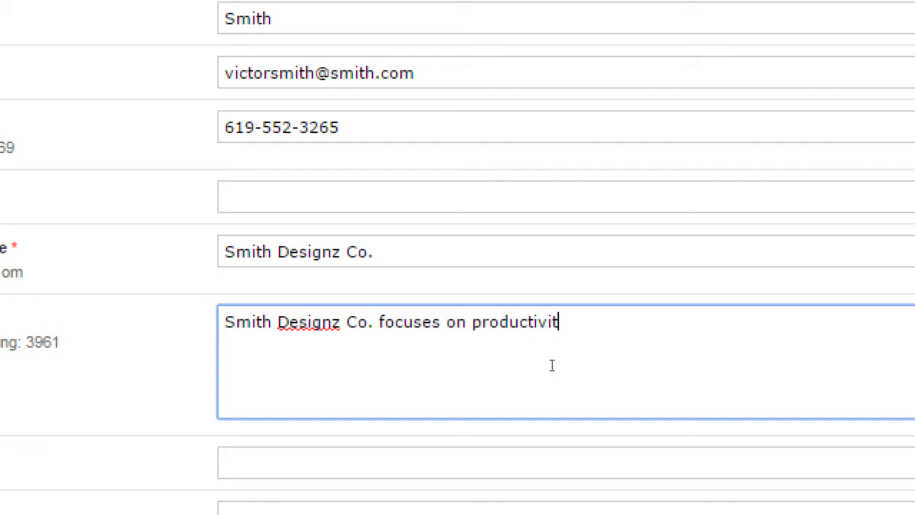
{"action": "type", "text": "y apps for all ages"}
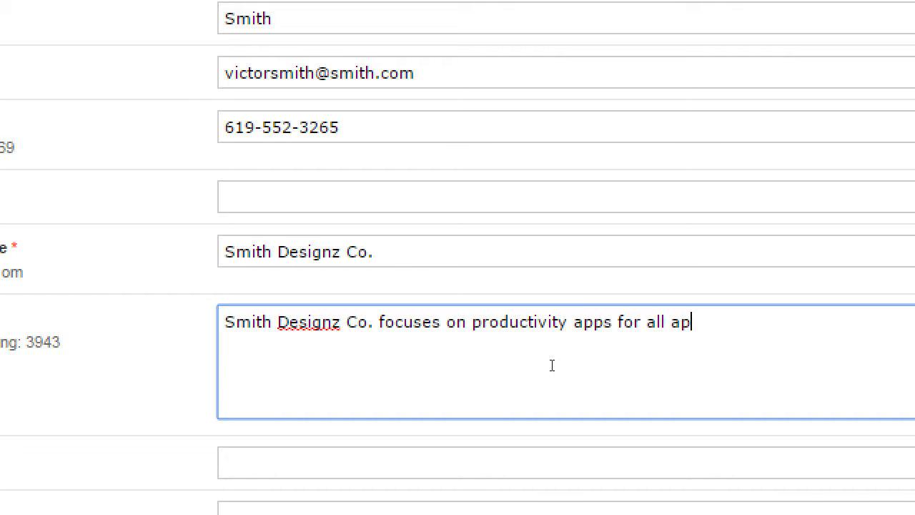
{"action": "key", "text": "BackSpace"}
{"action": "type", "text": ". Our aps"}
{"action": "key", "text": "BackSpace"}
{"action": "type", "text": "ps .a .smasdm,.f"}
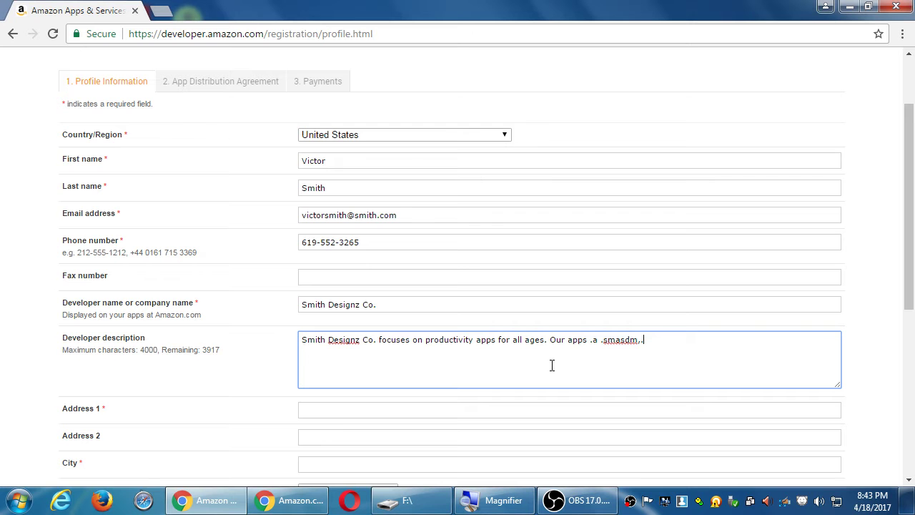
{"action": "key", "text": "BackSpace"}
{"action": "key", "text": "BackSpace"}
{"action": "key", "text": "BackSpace"}
{"action": "key", "text": "BackSpace"}
{"action": "key", "text": "BackSpace"}
{"action": "key", "text": "BackSpace"}
{"action": "key", "text": "BackSpace"}
{"action": "key", "text": "BackSpace"}
{"action": "key", "text": "BackSpace"}
{"action": "key", "text": "BackSpace"}
{"action": "key", "text": "BackSpace"}
{"action": "key", "text": "BackSpace"}
{"action": "key", "text": "BackSpace"}
{"action": "key", "text": "BackSpace"}
{"action": "key", "text": "BackSpace"}
{"action": "key", "text": "BackSpace"}
{"action": "key", "text": "BackSpace"}
{"action": "key", "text": "BackSpace"}
{"action": "key", "text": "BackSpace"}
{"action": "key", "text": "BackSpace"}
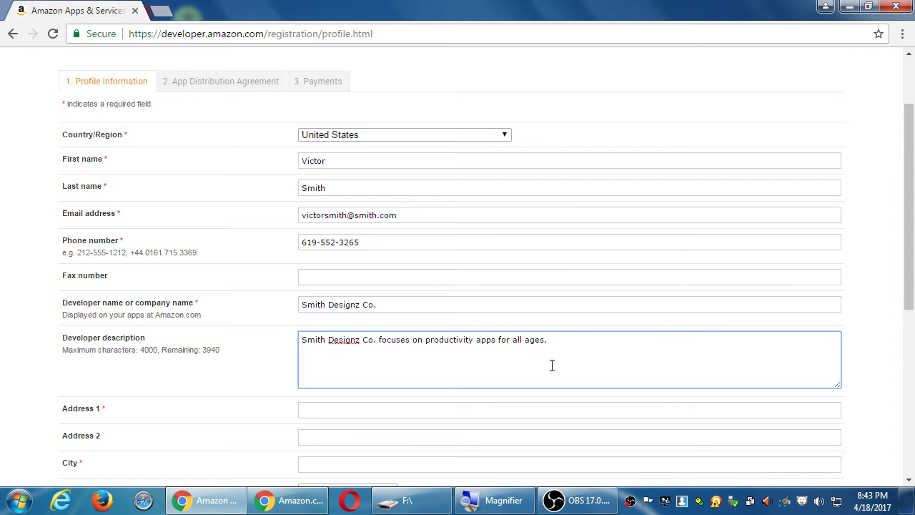
Enter the PO box street address, leave Address 2 empty, and type the city.
{"action": "scroll", "coordinate": [551, 365], "scroll_direction": "down", "scroll_amount": 3}
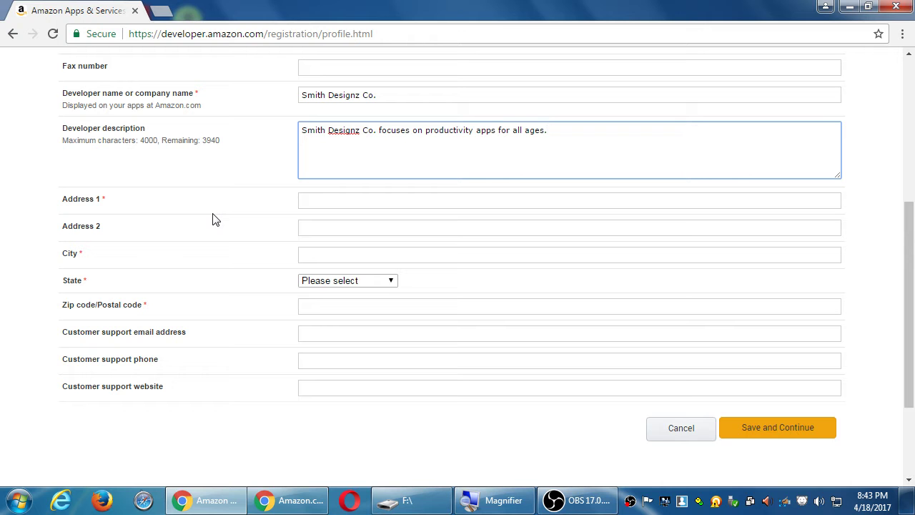
{"action": "key", "text": "super+plus"}
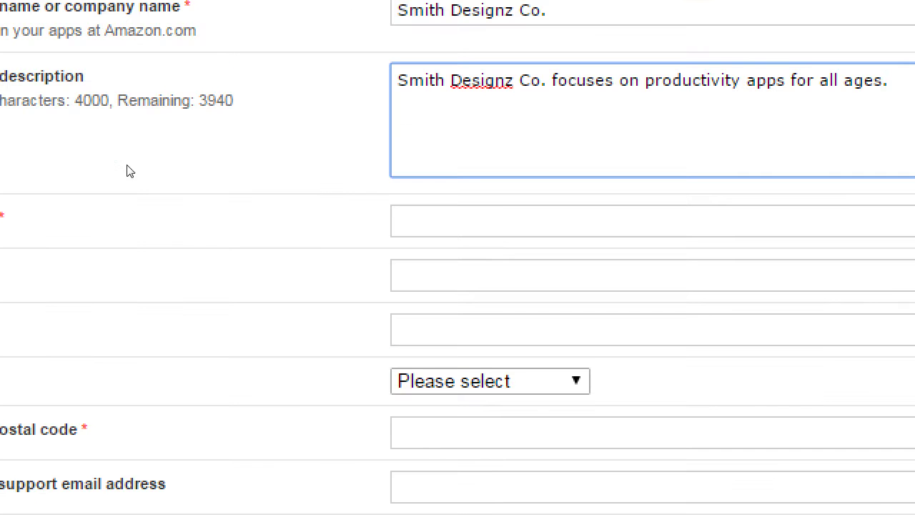
{"action": "key", "text": "Tab"}
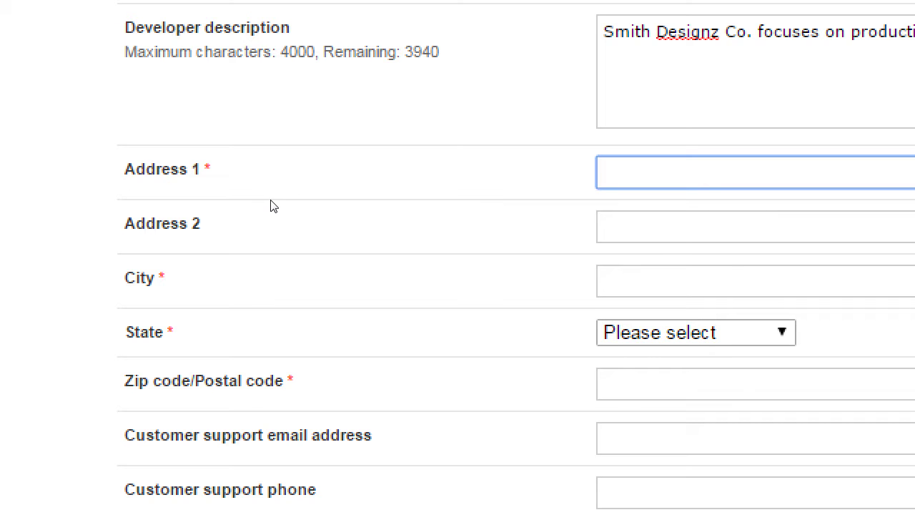
{"action": "key", "text": "Tab"}
{"action": "type", "text": "Sm"}
{"action": "key", "text": "BackSpace"}
{"action": "key", "text": "BackSpace"}
{"action": "key", "text": "Tab"}
{"action": "type", "text": "San Diego C"}
{"action": "type", "text": "a"}
Pick the state from the dropdown, trim the city entry, and enter the ZIP code.
{"action": "key", "text": "Tab"}
{"action": "key", "text": "c"}
{"action": "key", "text": "shift+Tab"}
{"action": "key", "text": "End"}
{"action": "key", "text": "BackSpace"}
{"action": "key", "text": "BackSpace"}
{"action": "key", "text": "BackSpace"}
{"action": "key", "text": "Tab"}
{"action": "key", "text": "Tab"}
{"action": "type", "text": "91911"}
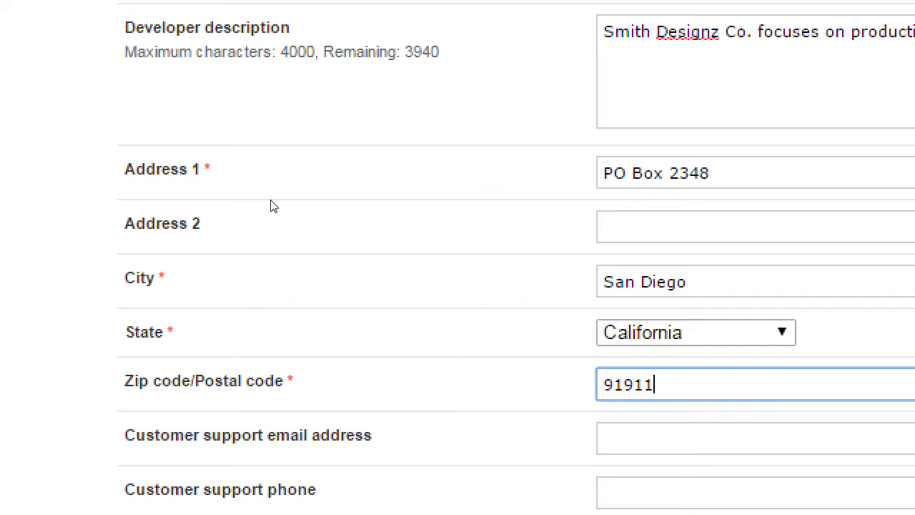
{"action": "key", "text": "BackSpace"}
{"action": "type", "text": "9"}
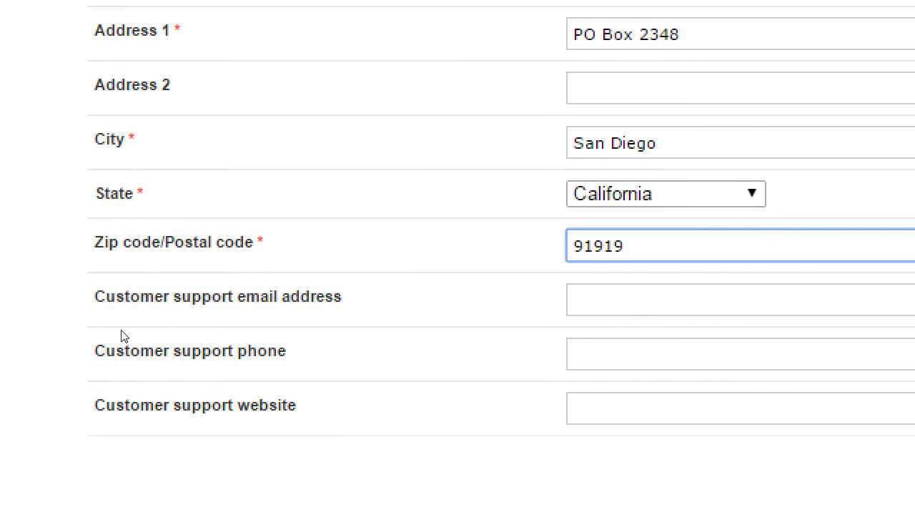
Enter the customer support e-mail address, replacing the first one typed.
{"action": "key", "text": "Tab"}
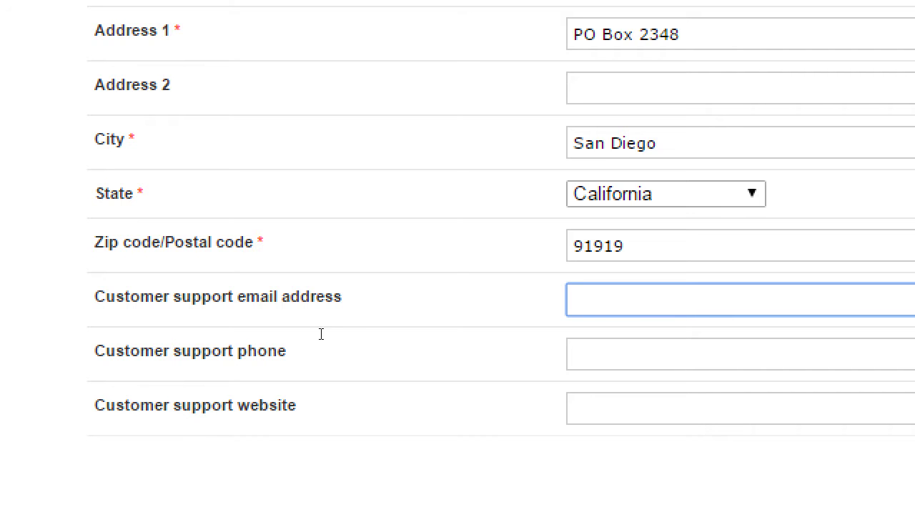
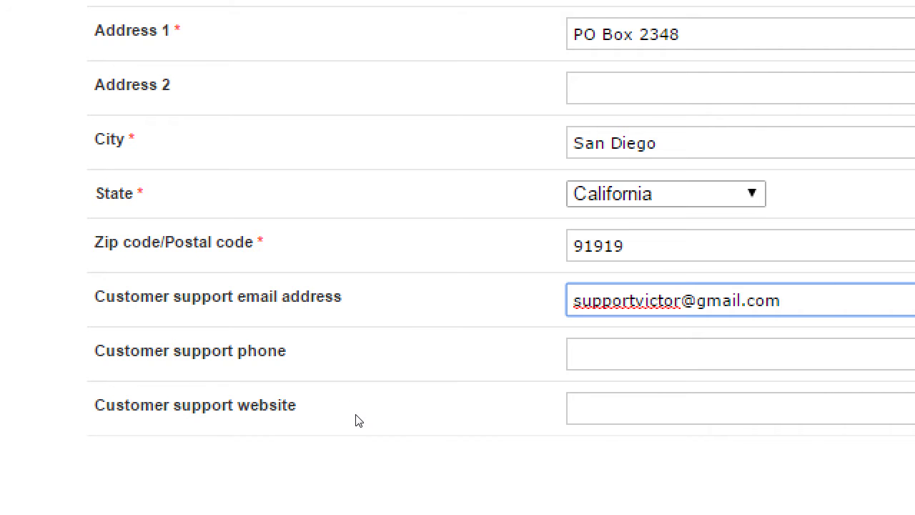
{"action": "key", "text": "ctrl+a"}
{"action": "type", "text": "su"}
{"action": "key", "text": "BackSpace"}
{"action": "key", "text": "BackSpace"}
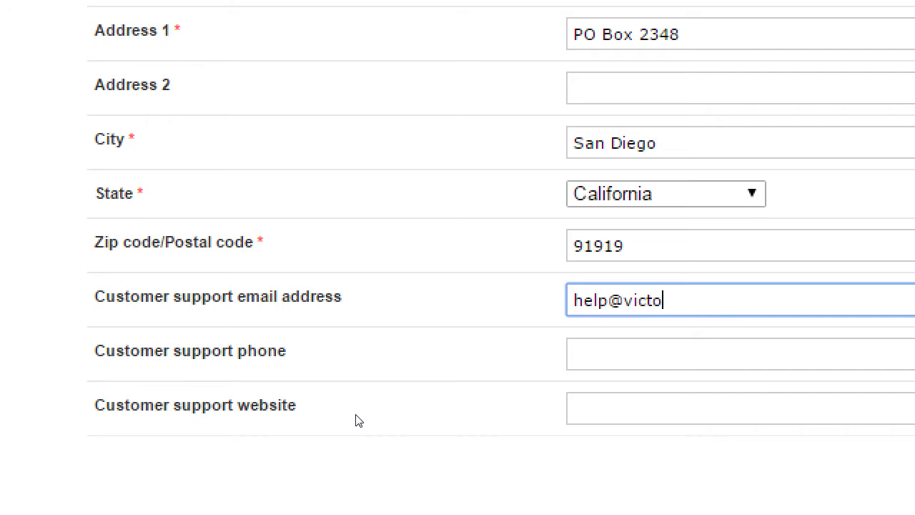
Fill in the customer support phone number and website address.
{"action": "key", "text": "Tab"}
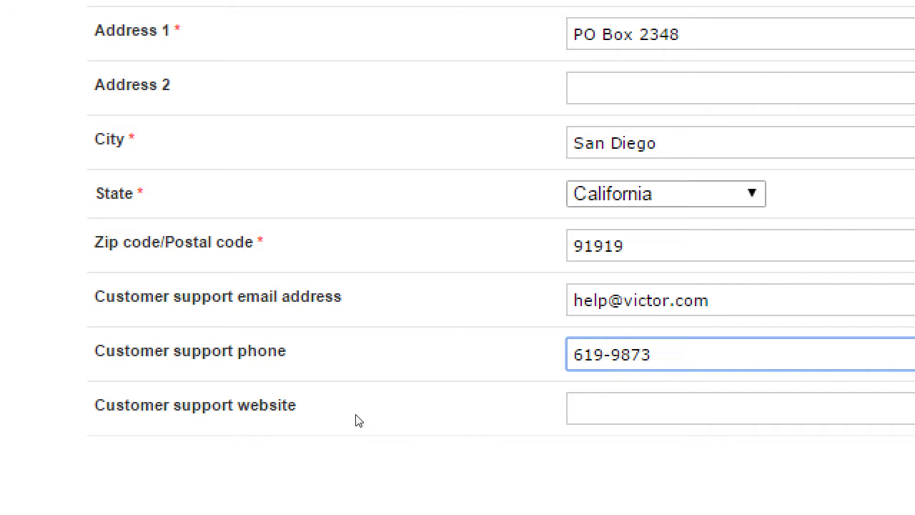
{"action": "type", "text": "vic"}
{"action": "key", "text": "BackSpace"}
{"action": "key", "text": "BackSpace"}
{"action": "key", "text": "BackSpace"}
{"action": "key", "text": "Tab"}
{"action": "type", "text": "victor.com"}
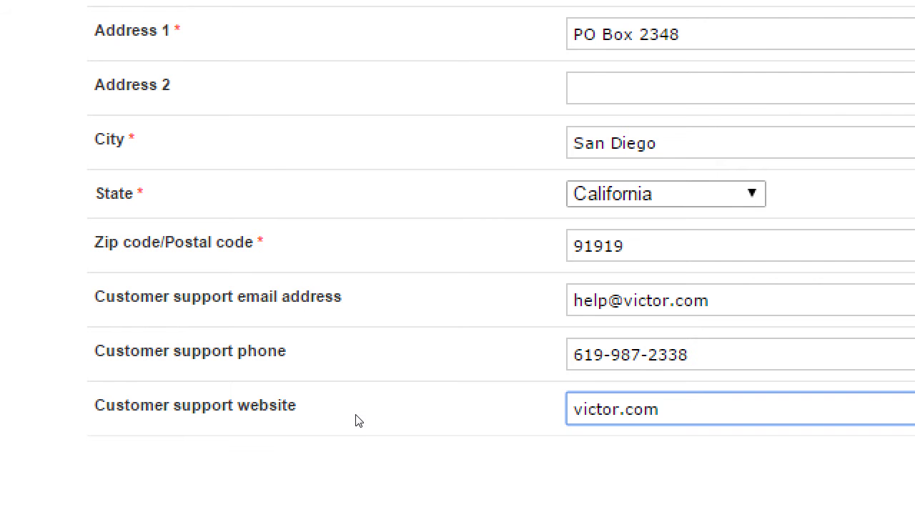
Try saving the profile form, editing the support website field and resubmitting.
{"action": "scroll", "coordinate": [304, 358], "scroll_direction": "up", "scroll_amount": 4}
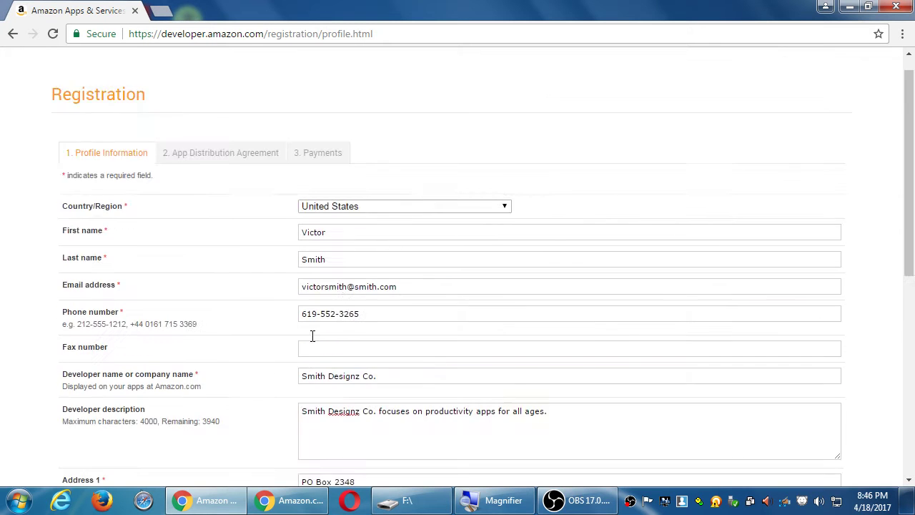
{"action": "scroll", "coordinate": [314, 339], "scroll_direction": "down", "scroll_amount": 6}
{"action": "scroll", "coordinate": [319, 333], "scroll_direction": "up", "scroll_amount": 6}
{"action": "scroll", "coordinate": [318, 335], "scroll_direction": "up", "scroll_amount": 1}
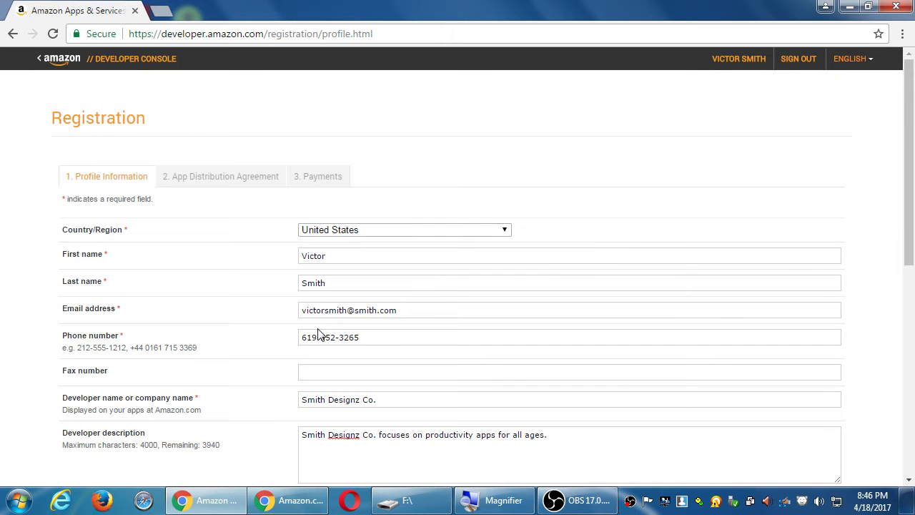
{"action": "scroll", "coordinate": [333, 329], "scroll_direction": "down", "scroll_amount": 6}
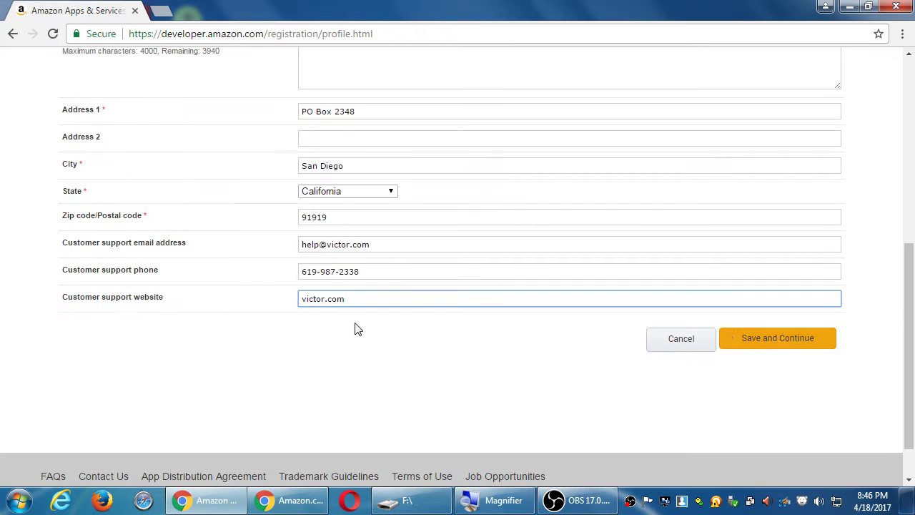
{"action": "left_click", "coordinate": [803, 350]}
{"action": "scroll", "coordinate": [801, 344], "scroll_direction": "down", "scroll_amount": 5}
{"action": "left_click", "coordinate": [367, 358]}
{"action": "type", "text": "zzzz"}
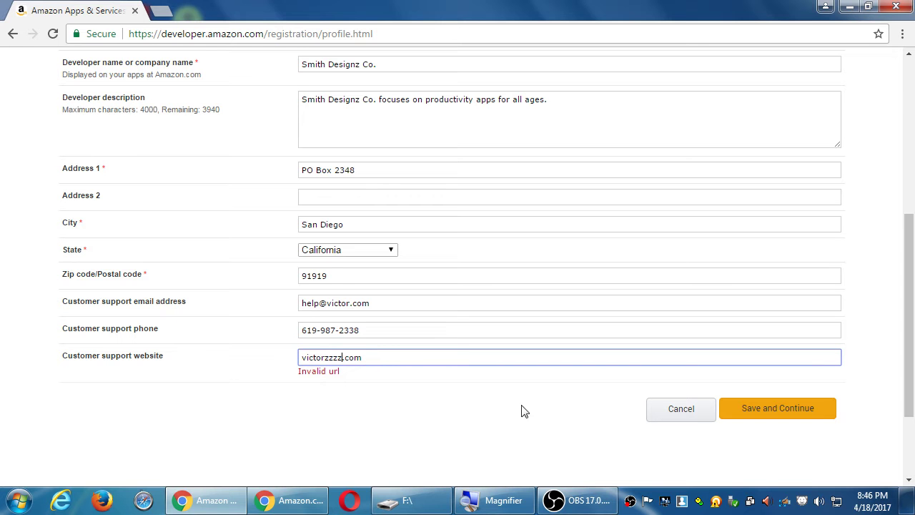
{"action": "left_click", "coordinate": [776, 419]}
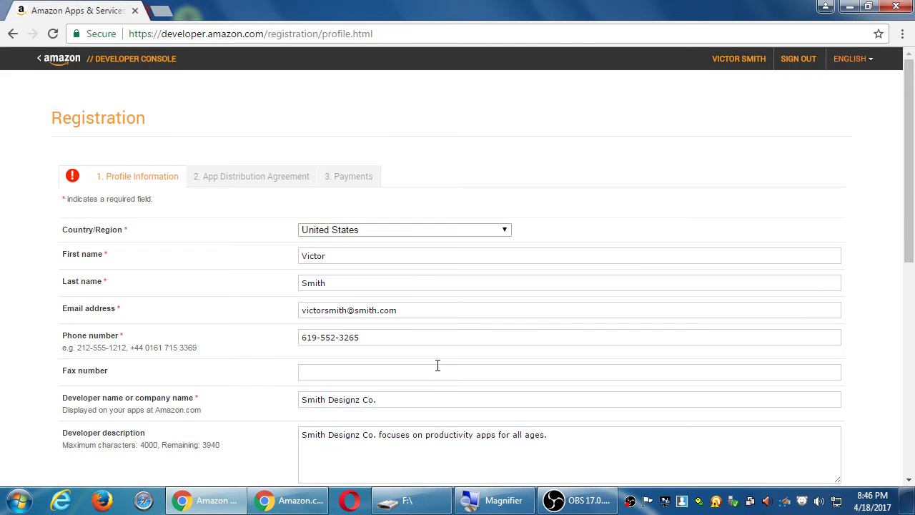
{"action": "scroll", "coordinate": [437, 364], "scroll_direction": "down", "scroll_amount": 5}
{"action": "left_click", "coordinate": [404, 230]}
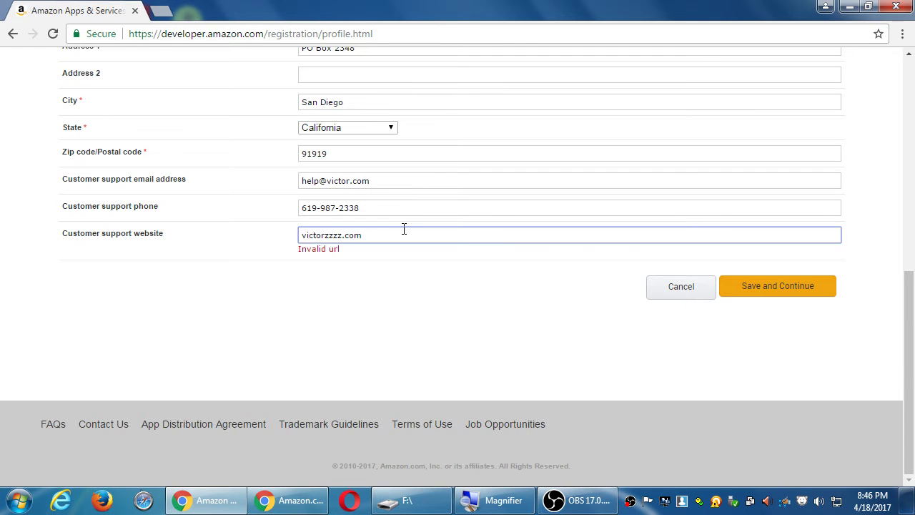
{"action": "key", "text": "Home"}
{"action": "type", "text": "http://"}
{"action": "left_click", "coordinate": [750, 286]}
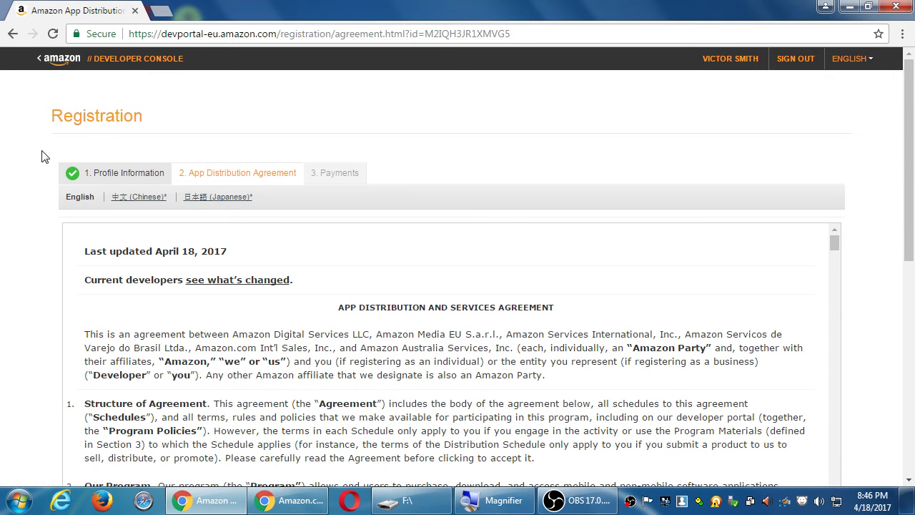
Read through the App Distribution Agreement and locate the spyware clause f with Ctrl+F.
{"action": "scroll", "coordinate": [53, 195], "scroll_direction": "down", "scroll_amount": 3}
{"action": "scroll", "coordinate": [40, 236], "scroll_direction": "up", "scroll_amount": 1}
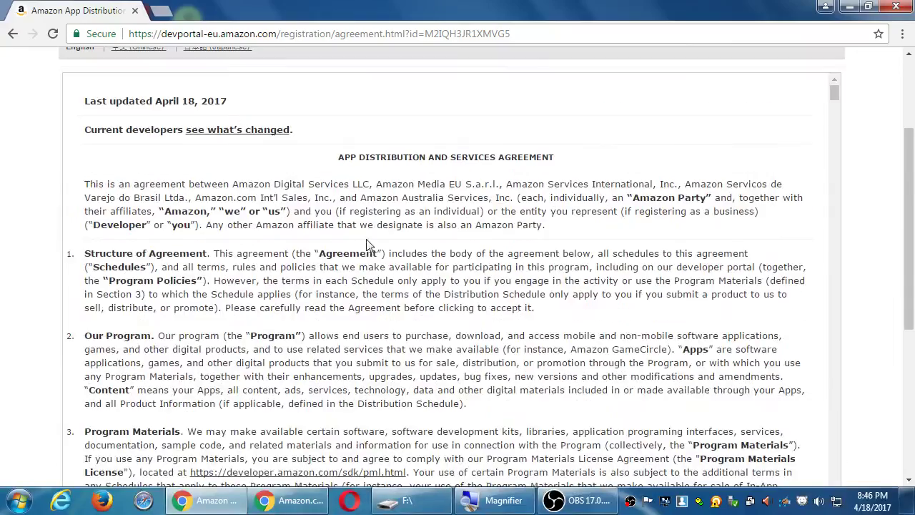
{"action": "scroll", "coordinate": [412, 250], "scroll_direction": "down", "scroll_amount": 15}
{"action": "scroll", "coordinate": [472, 229], "scroll_direction": "down", "scroll_amount": 20}
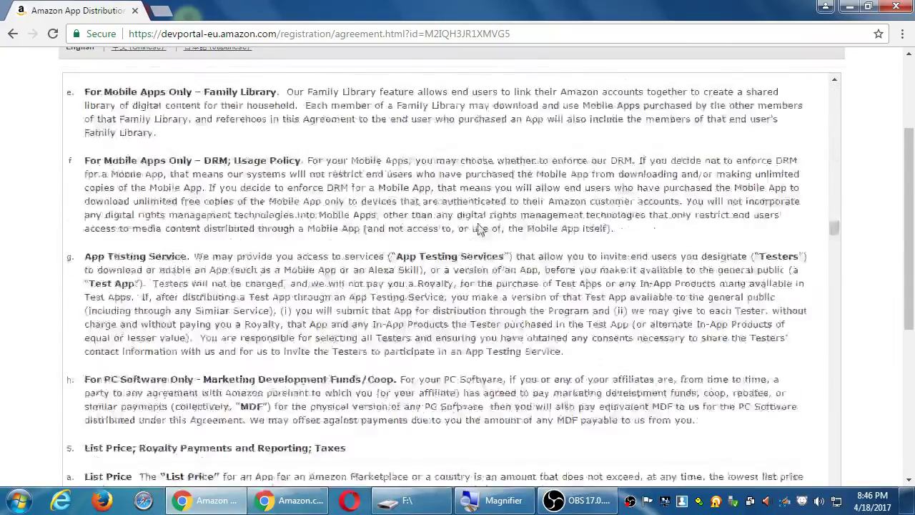
{"action": "scroll", "coordinate": [482, 222], "scroll_direction": "up", "scroll_amount": 20}
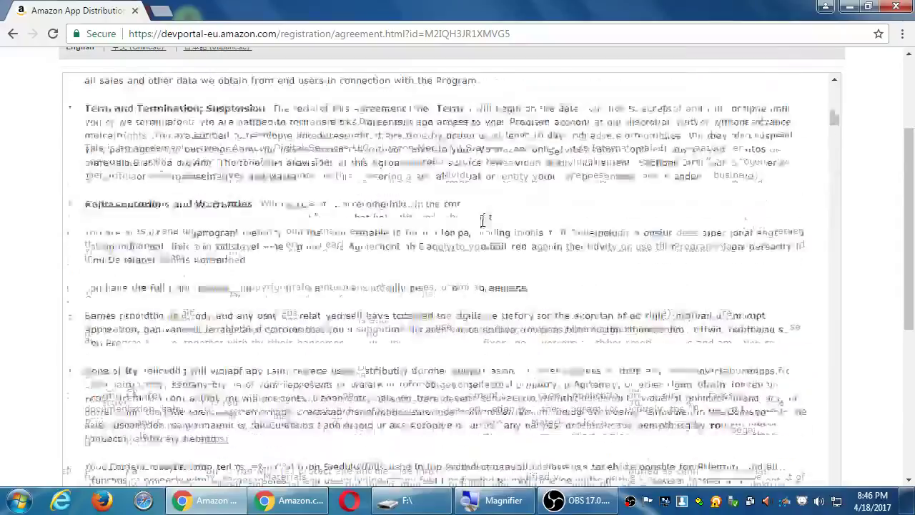
{"action": "key", "text": "ctrl+f"}
{"action": "type", "text": "spywe"}
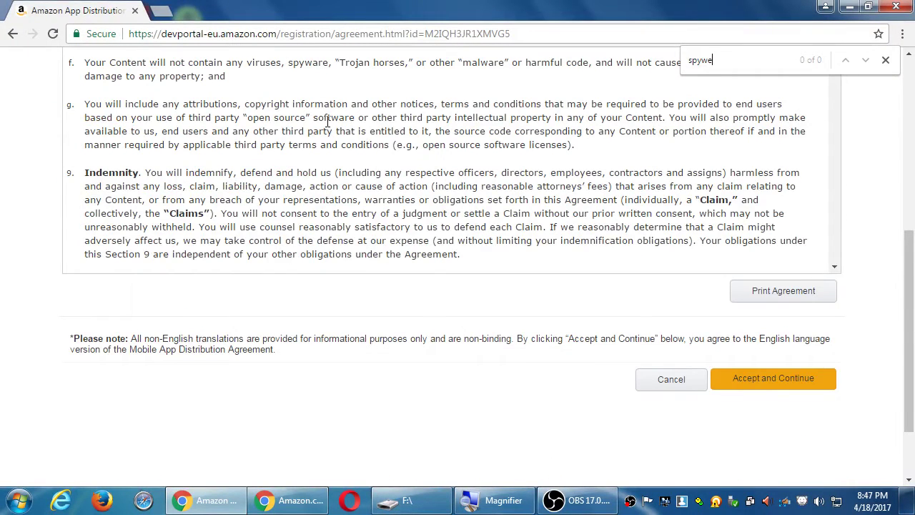
{"action": "left_click_drag", "start_coordinate": [174, 64], "coordinate": [330, 64]}
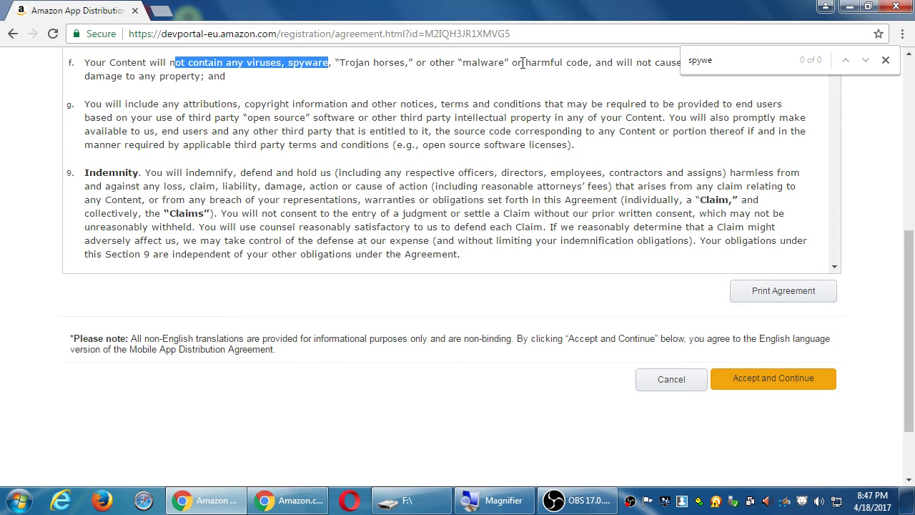
{"action": "left_click", "coordinate": [886, 60]}
{"action": "left_click", "coordinate": [579, 163]}
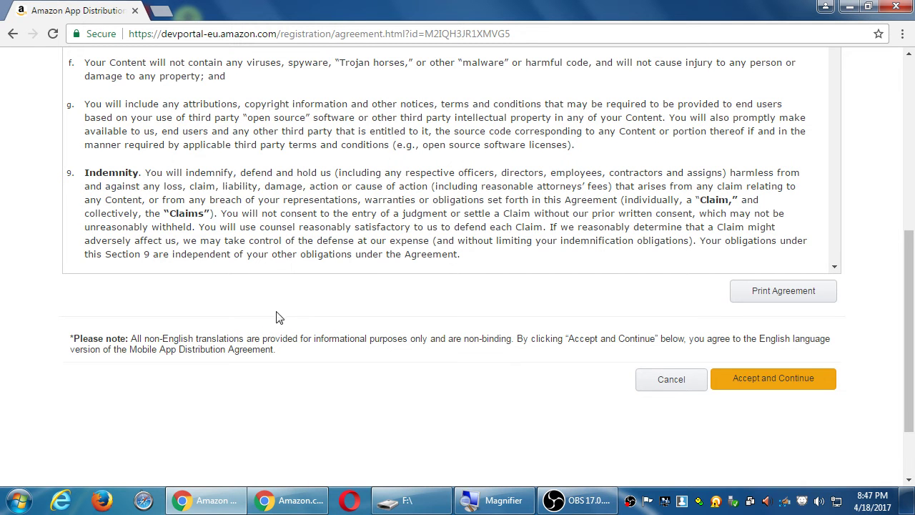
Search the distribution agreement for '70' to check the 70% royalty terms.
{"action": "scroll", "coordinate": [286, 316], "scroll_direction": "up", "scroll_amount": 3}
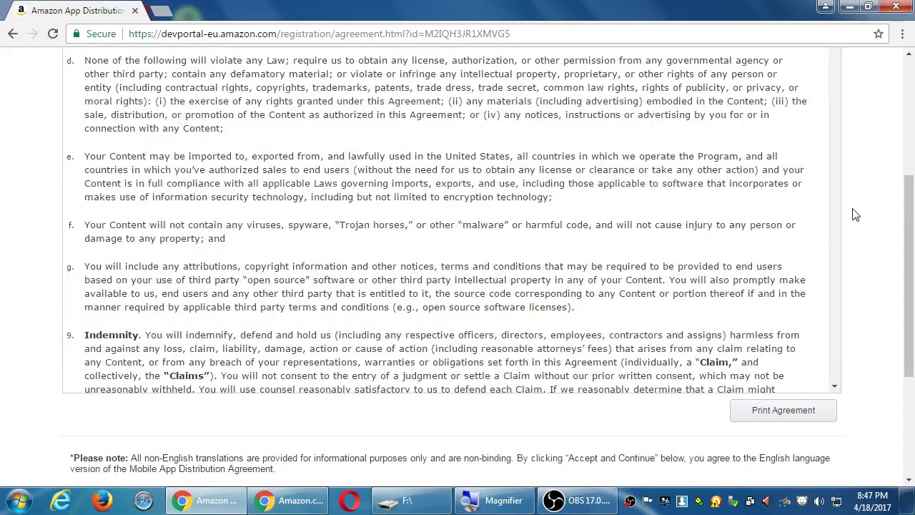
{"action": "scroll", "coordinate": [858, 210], "scroll_direction": "up", "scroll_amount": 5}
{"action": "scroll", "coordinate": [861, 213], "scroll_direction": "down", "scroll_amount": 4}
{"action": "scroll", "coordinate": [283, 163], "scroll_direction": "down", "scroll_amount": 20}
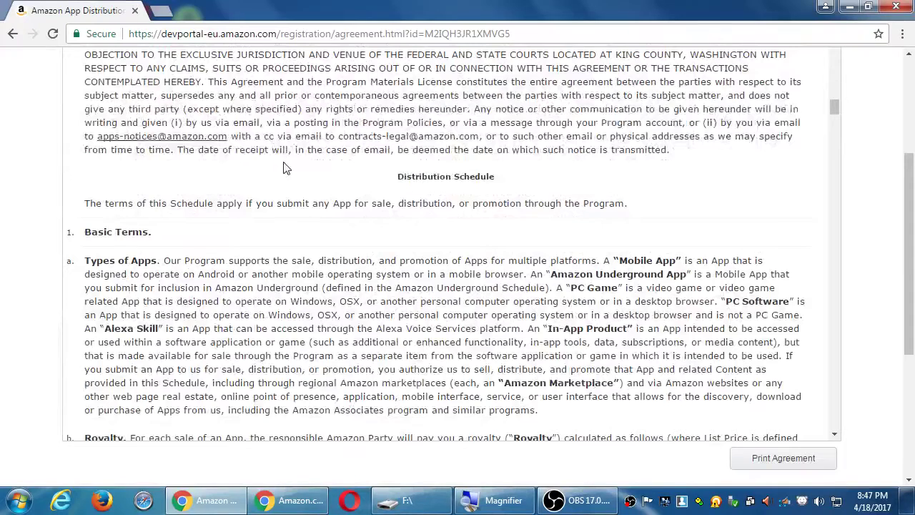
{"action": "key", "text": "ctrl+f"}
{"action": "type", "text": "70"}
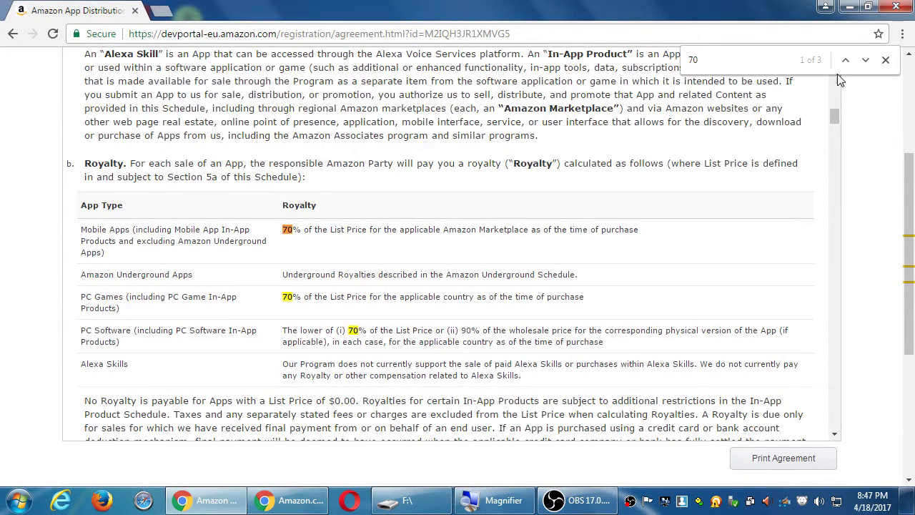
{"action": "left_click", "coordinate": [885, 60]}
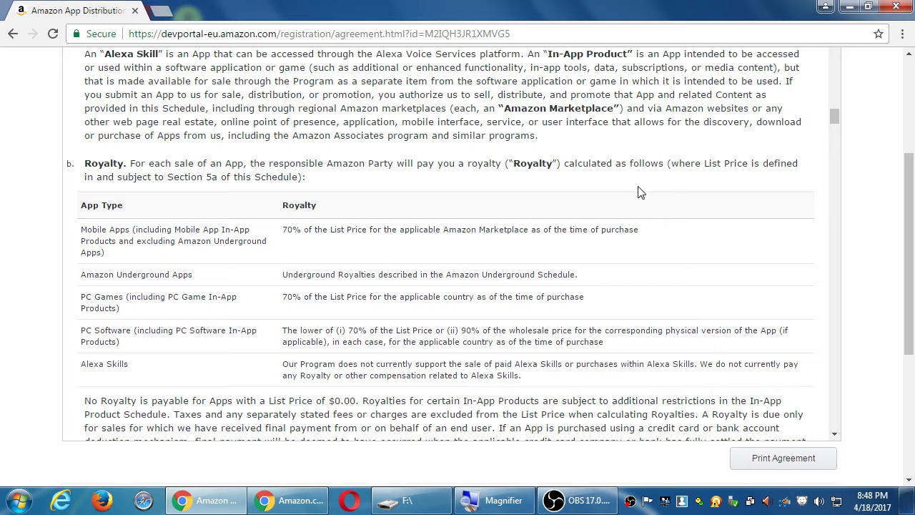
Review the agreement's sentence about royalties for zero-price apps.
{"action": "scroll", "coordinate": [849, 241], "scroll_direction": "down", "scroll_amount": 2}
{"action": "scroll", "coordinate": [849, 242], "scroll_direction": "down", "scroll_amount": 2}
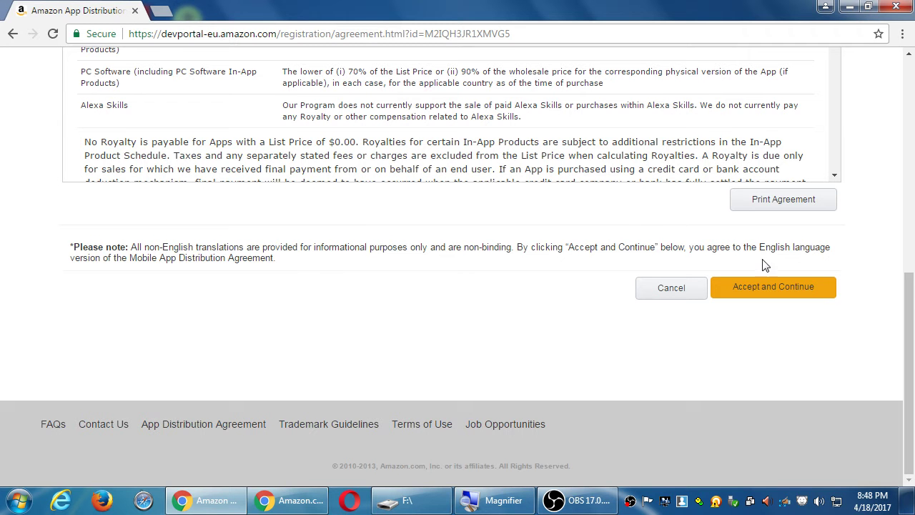
{"action": "scroll", "coordinate": [851, 223], "scroll_direction": "up", "scroll_amount": 1}
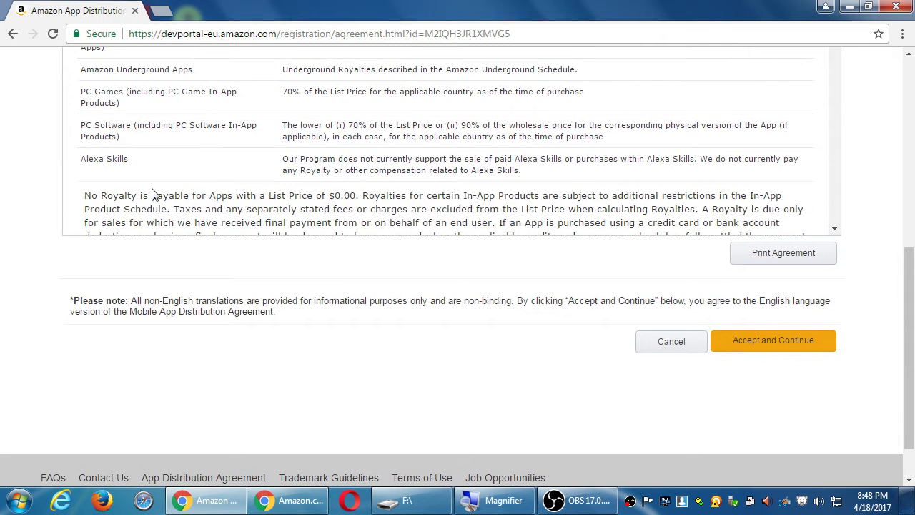
{"action": "left_click_drag", "start_coordinate": [127, 197], "coordinate": [363, 191]}
{"action": "left_click", "coordinate": [363, 191]}
Accept the App Distribution Agreement and continue to the Payments step.
{"action": "left_click", "coordinate": [760, 341]}
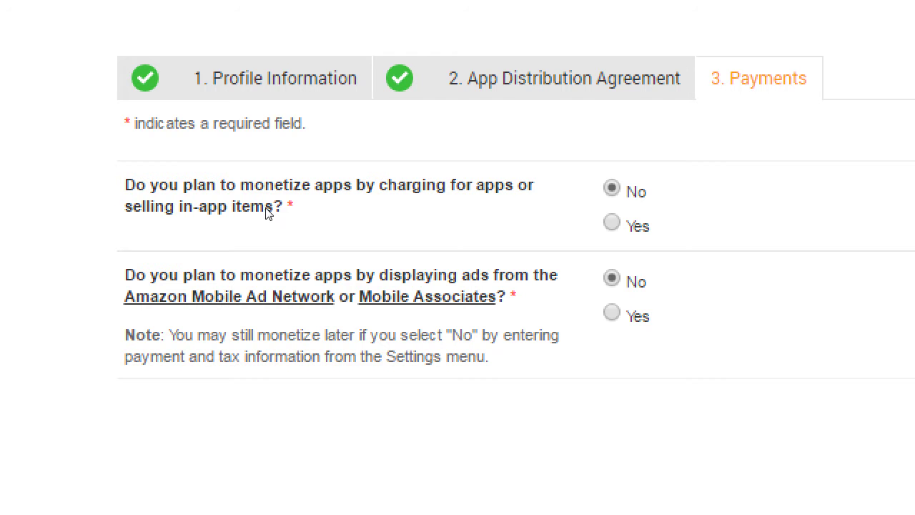
Preview the bank detail fields via a Yes ads-monetization answer, then set it back to No.
{"action": "key", "text": "Down"}
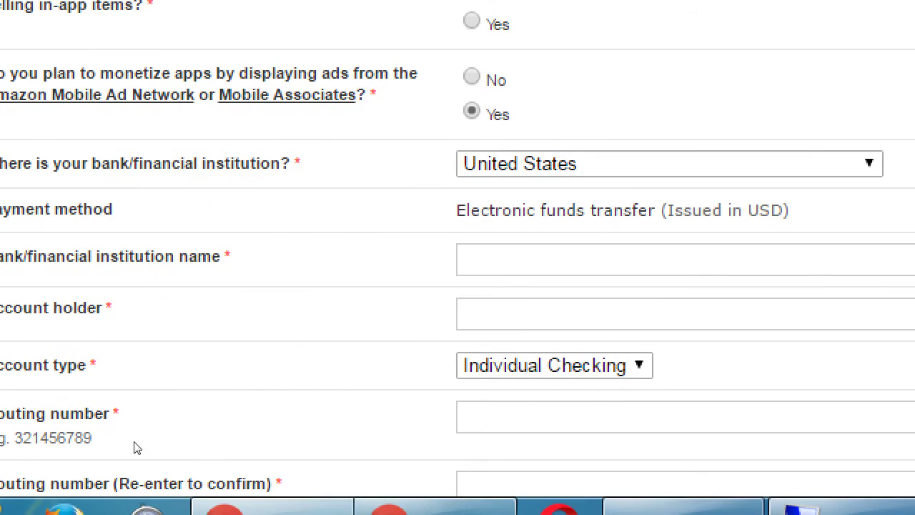
{"action": "scroll", "coordinate": [26, 400], "scroll_direction": "down", "scroll_amount": 2}
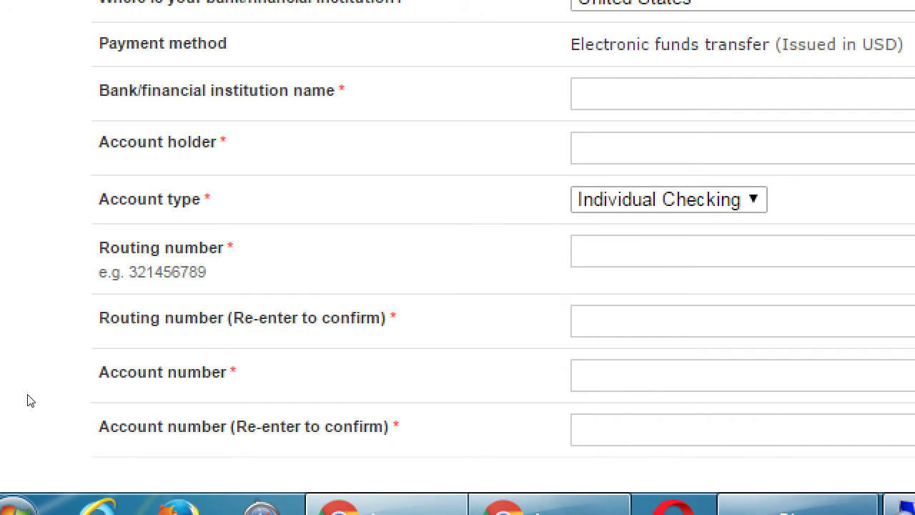
{"action": "scroll", "coordinate": [30, 401], "scroll_direction": "down", "scroll_amount": 2}
{"action": "scroll", "coordinate": [30, 400], "scroll_direction": "up", "scroll_amount": 4}
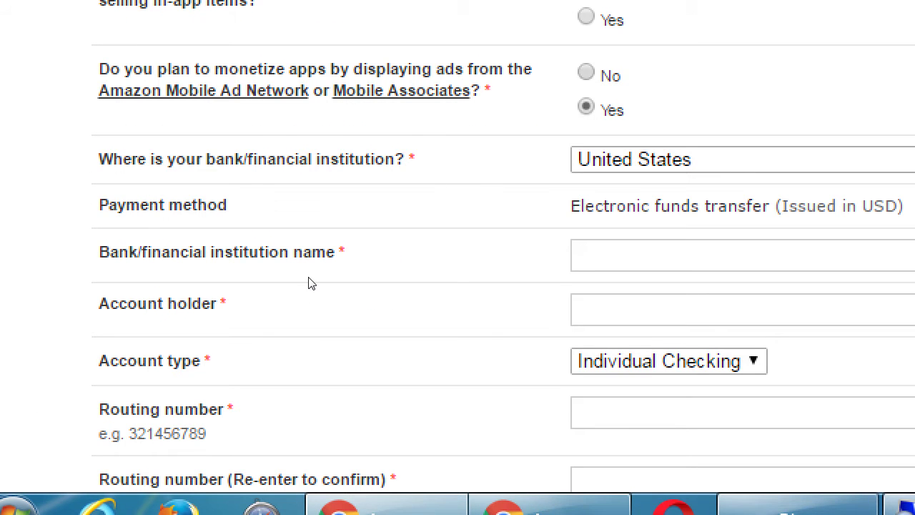
{"action": "key", "text": "Up"}
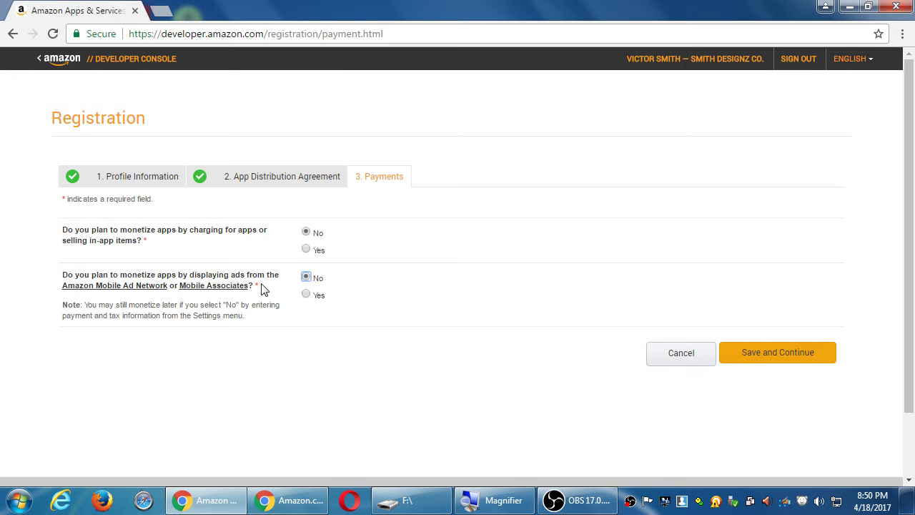
Save the Payments answers and review the Developer Console dashboard with no notifications or sales.
{"action": "left_click", "coordinate": [751, 352]}
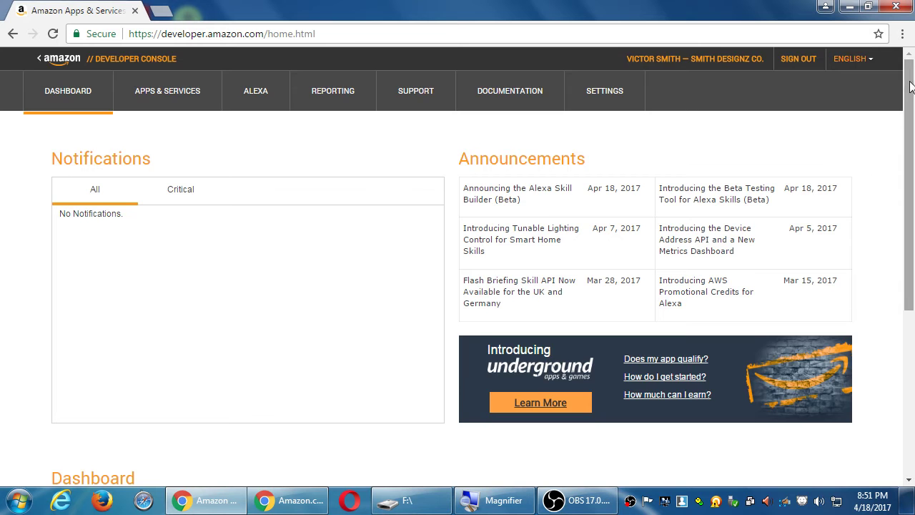
{"action": "left_click_drag", "start_coordinate": [904, 113], "coordinate": [900, 63]}
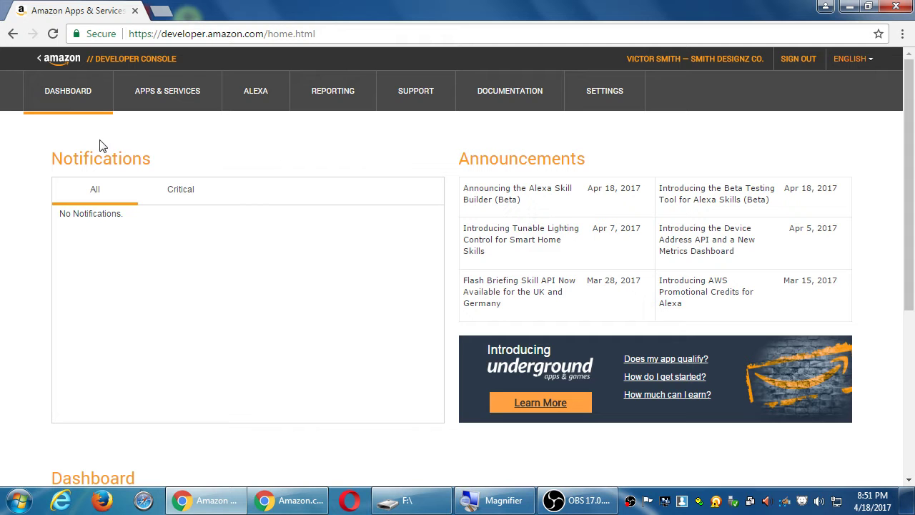
{"action": "scroll", "coordinate": [95, 141], "scroll_direction": "down", "scroll_amount": 4}
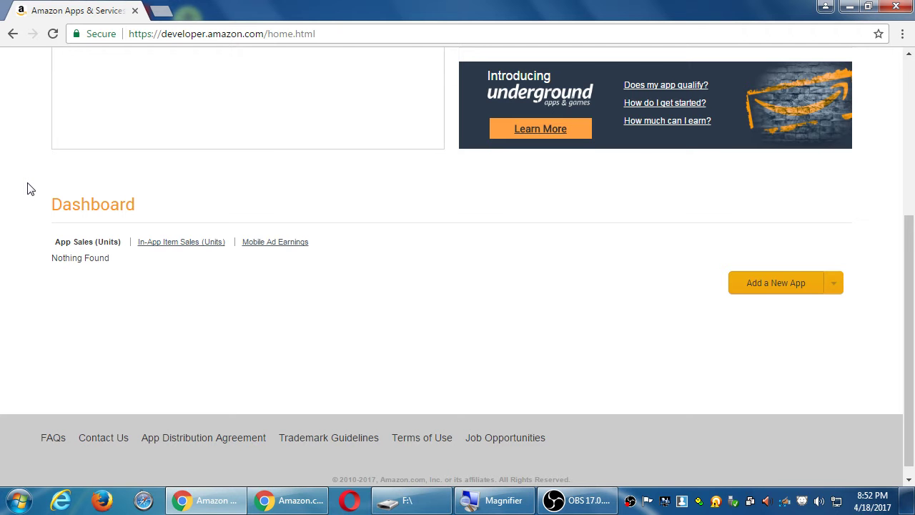
Go to My Apps, showing 0 apps, and start adding a new app.
{"action": "scroll", "coordinate": [28, 189], "scroll_direction": "up", "scroll_amount": 4}
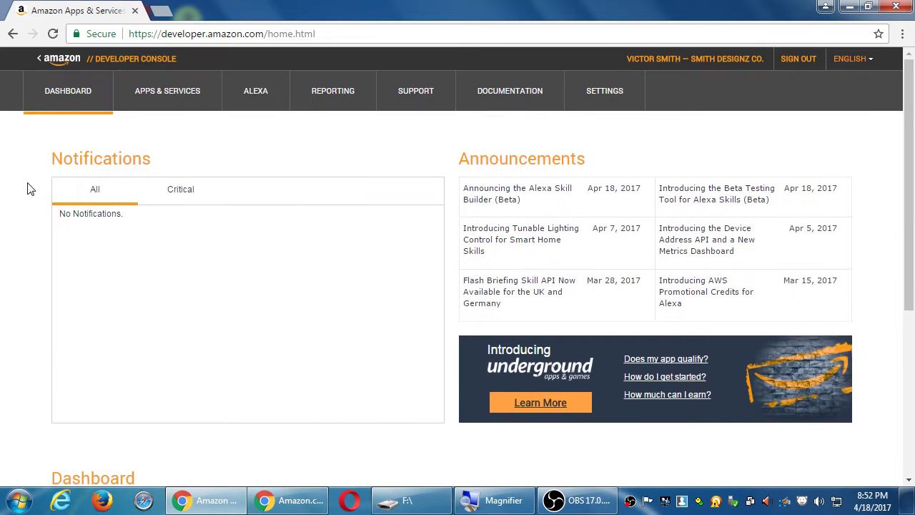
{"action": "left_click", "coordinate": [157, 100]}
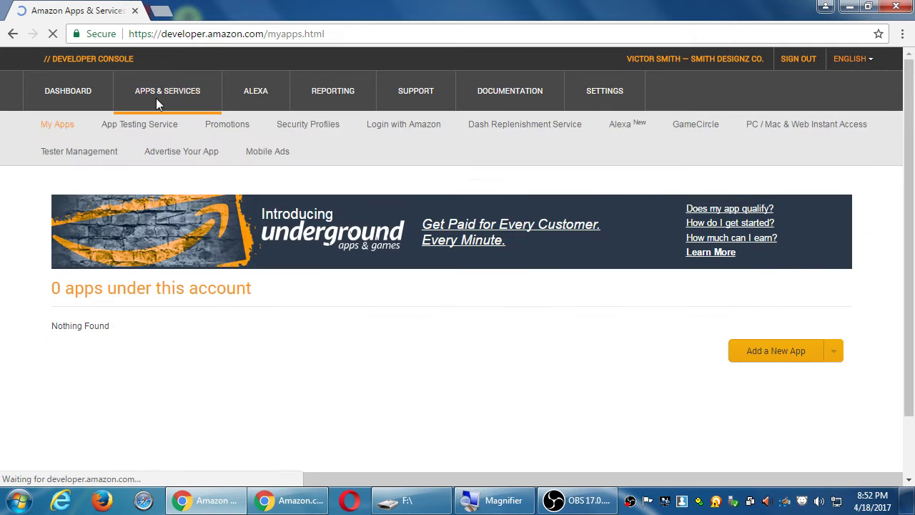
{"action": "left_click", "coordinate": [748, 354]}
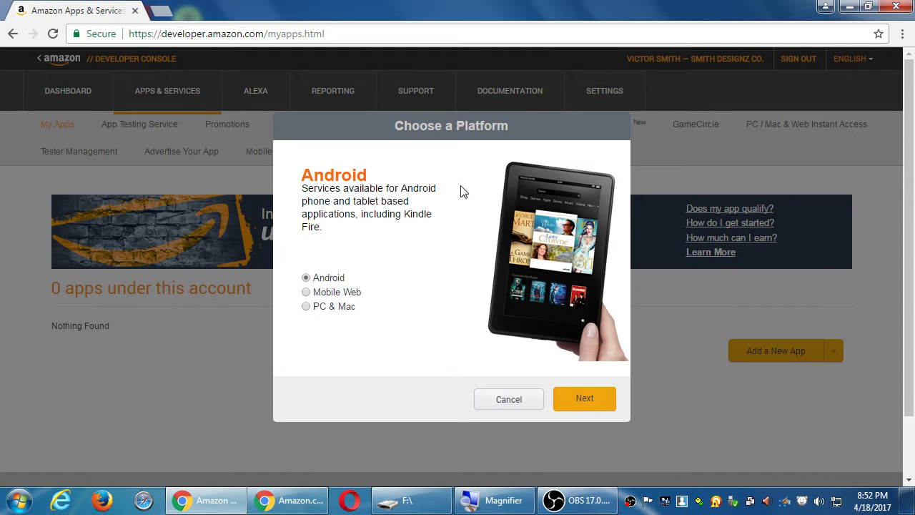
Open a Command Prompt and enter 'cordova platform add osx' without running it.
{"action": "key", "text": "super+r"}
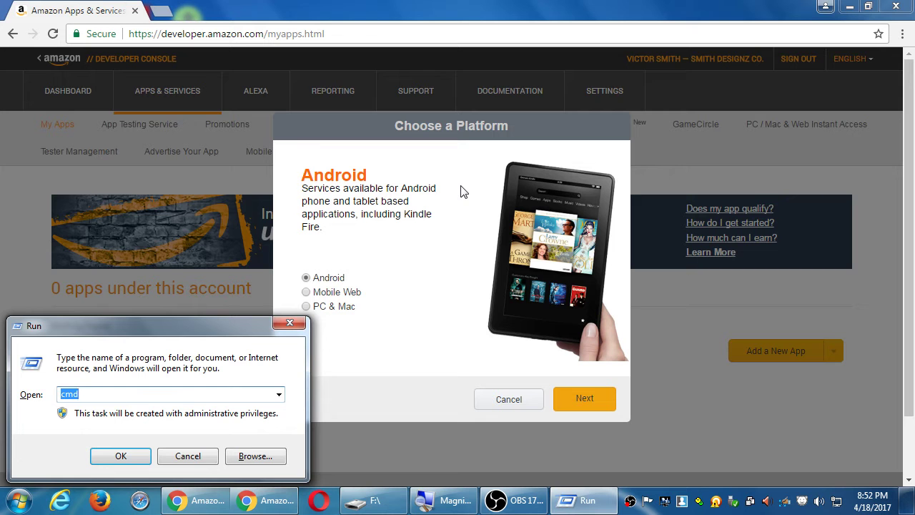
{"action": "key", "text": "Return"}
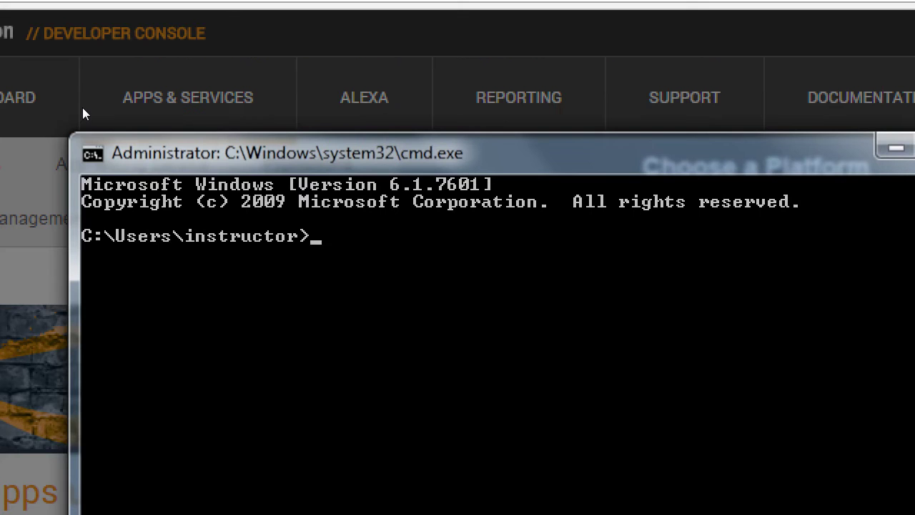
{"action": "type", "text": "cordova platform add "}
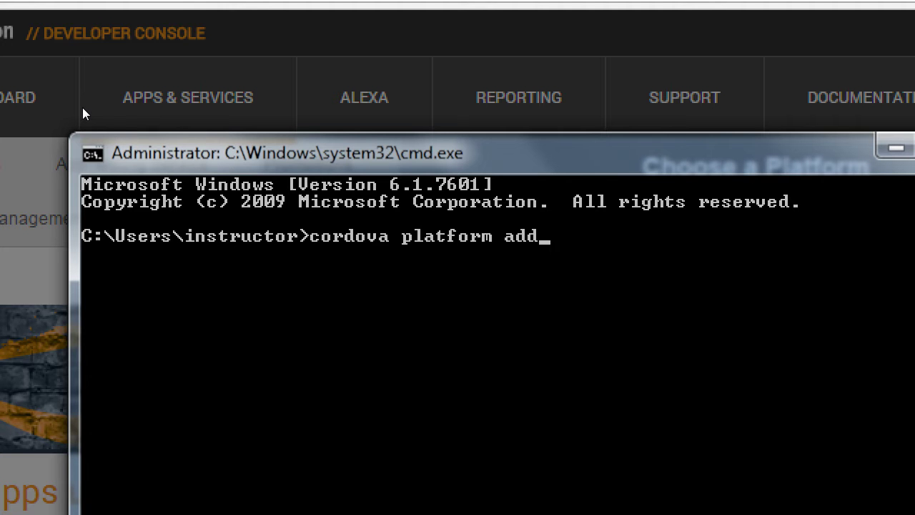
{"action": "type", "text": "windows"}
{"action": "key", "text": "BackSpace"}
{"action": "key", "text": "BackSpace"}
{"action": "key", "text": "BackSpace"}
{"action": "key", "text": "BackSpace"}
{"action": "key", "text": "BackSpace"}
{"action": "key", "text": "BackSpace"}
{"action": "key", "text": "BackSpace"}
{"action": "type", "text": "macox"}
{"action": "key", "text": "BackSpace"}
{"action": "type", "text": "s"}
{"action": "key", "text": "BackSpace"}
{"action": "key", "text": "BackSpace"}
{"action": "key", "text": "BackSpace"}
{"action": "key", "text": "BackSpace"}
{"action": "key", "text": "BackSpace"}
{"action": "type", "text": "osx"}
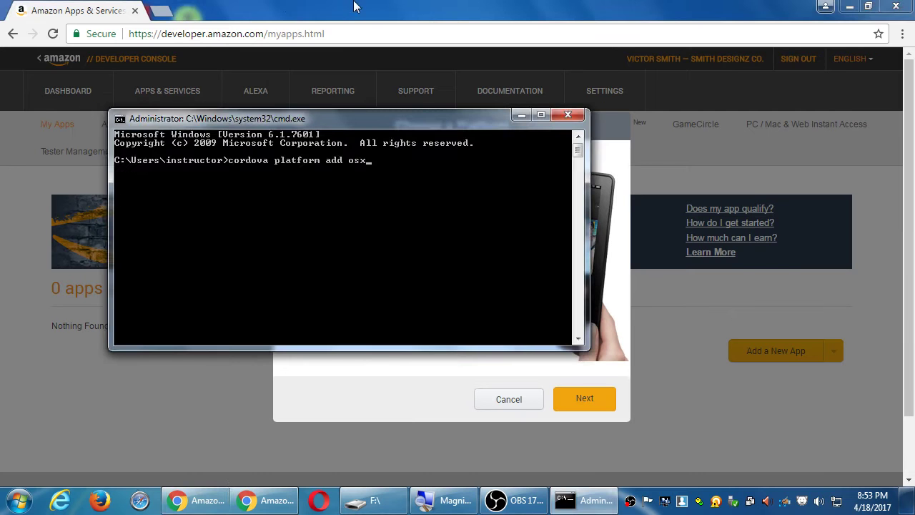
Minimize the command window and choose Android as the new app's platform.
{"action": "left_click", "coordinate": [896, 148]}
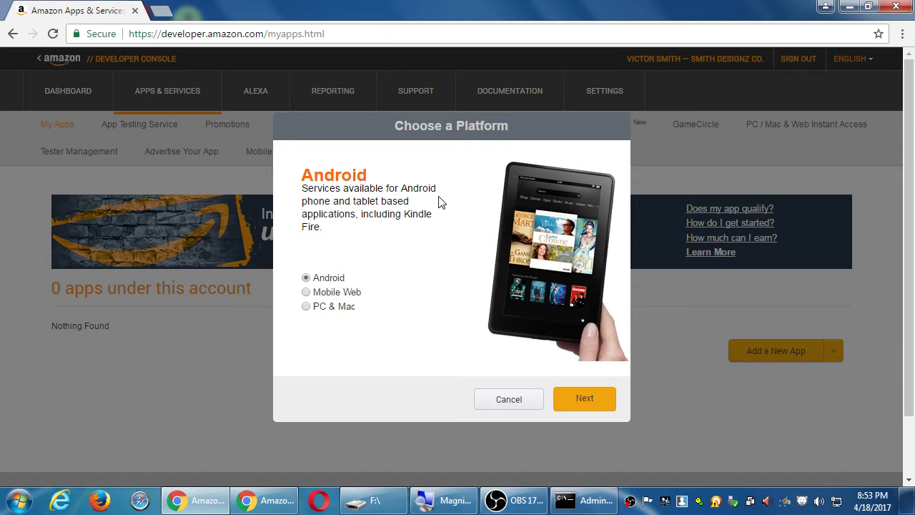
{"action": "left_click", "coordinate": [318, 312]}
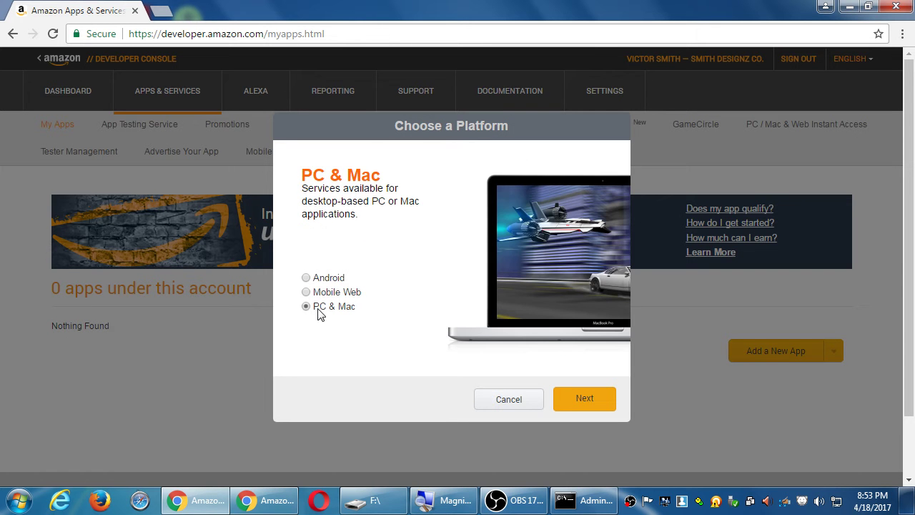
{"action": "left_click", "coordinate": [316, 295]}
{"action": "left_click", "coordinate": [322, 279]}
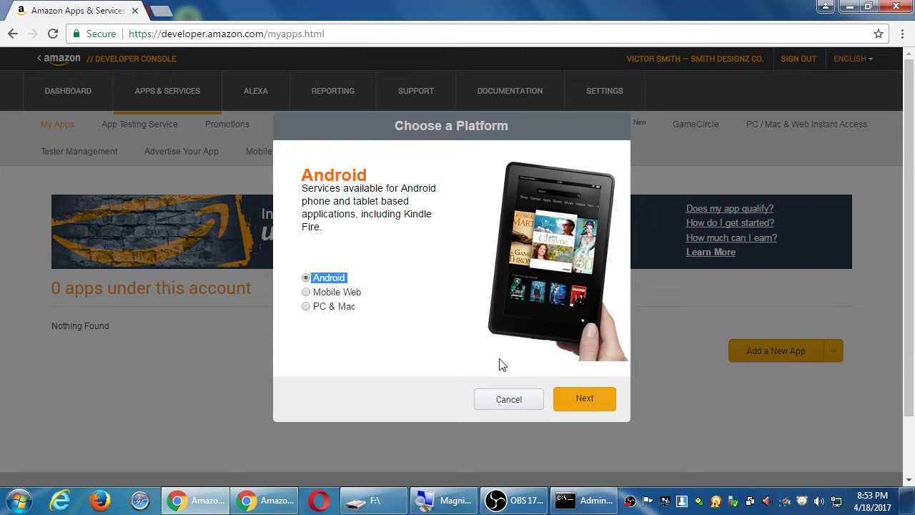
{"action": "left_click", "coordinate": [573, 398]}
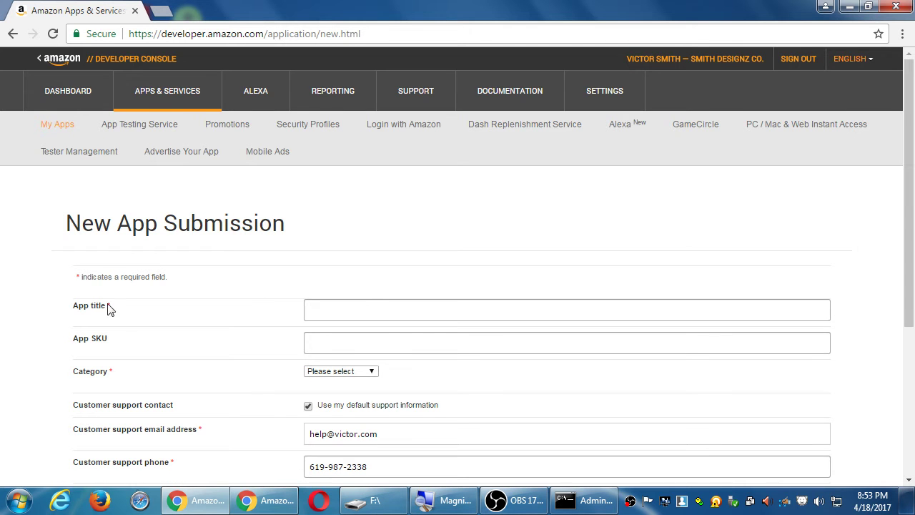
Enter 'Jones mySDCE' as the app title, leaving the App SKU field empty.
{"action": "scroll", "coordinate": [82, 293], "scroll_direction": "down", "scroll_amount": 2}
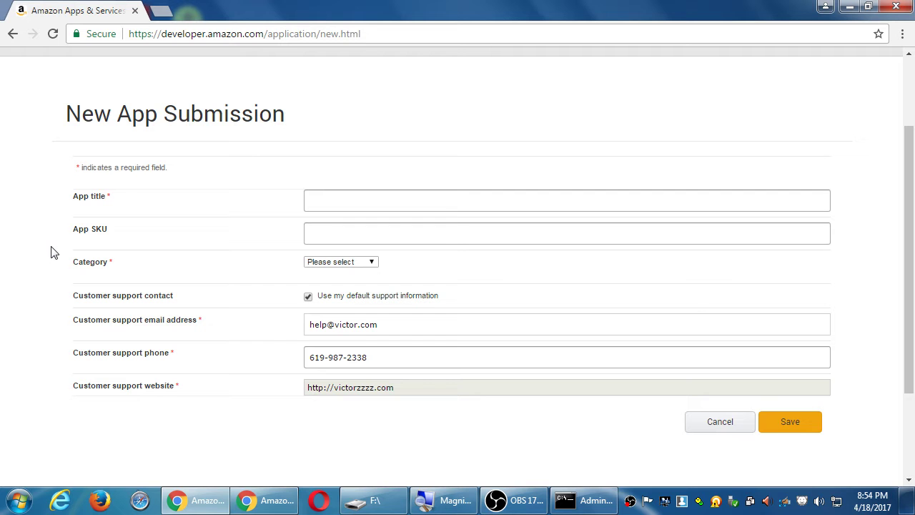
{"action": "scroll", "coordinate": [50, 252], "scroll_direction": "up", "scroll_amount": 2}
{"action": "scroll", "coordinate": [6, 257], "scroll_direction": "down", "scroll_amount": 3}
{"action": "left_click", "coordinate": [348, 98]}
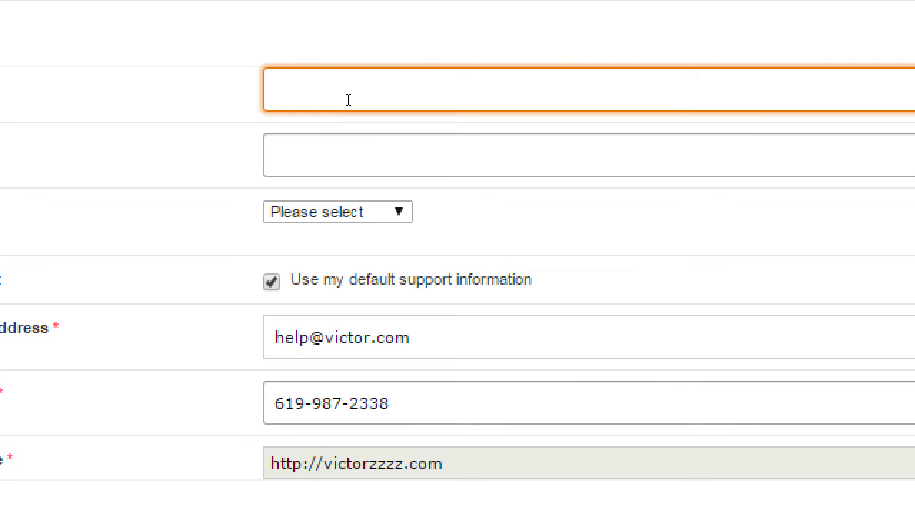
{"action": "type", "text": "Jones mySDCE"}
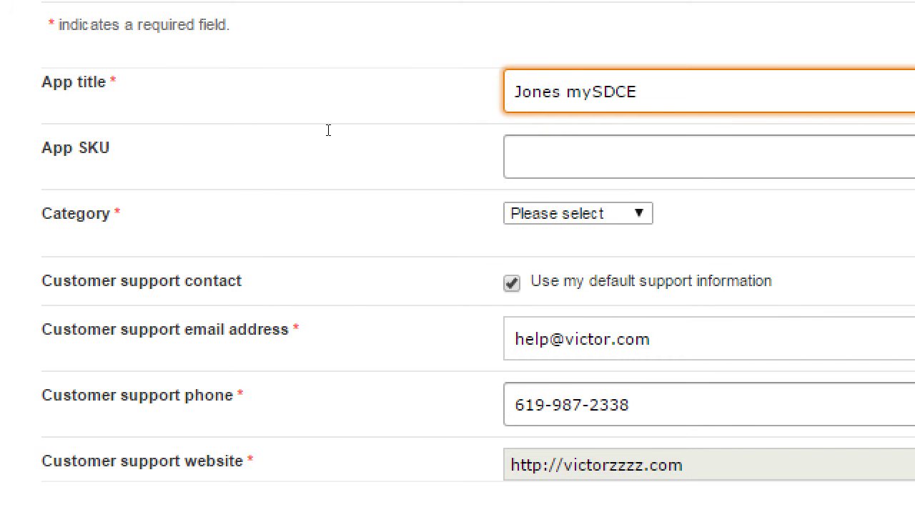
{"action": "key", "text": "Tab"}
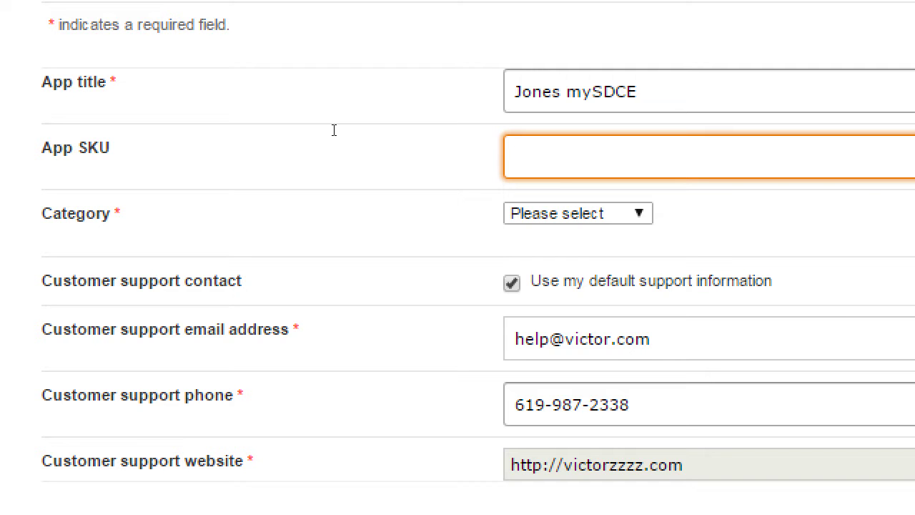
{"action": "type", "text": "mysdce1-"}
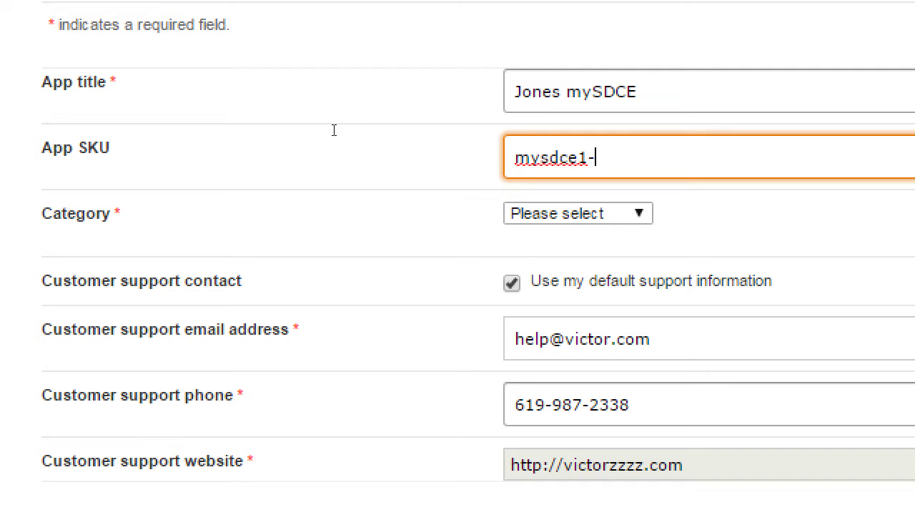
{"action": "type", "text": "re"}
{"action": "key", "text": "BackSpace"}
{"action": "key", "text": "BackSpace"}
{"action": "key", "text": "BackSpace"}
{"action": "key", "text": "BackSpace"}
{"action": "key", "text": "BackSpace"}
{"action": "key", "text": "BackSpace"}
{"action": "key", "text": "BackSpace"}
{"action": "key", "text": "BackSpace"}
{"action": "key", "text": "BackSpace"}
{"action": "key", "text": "BackSpace"}
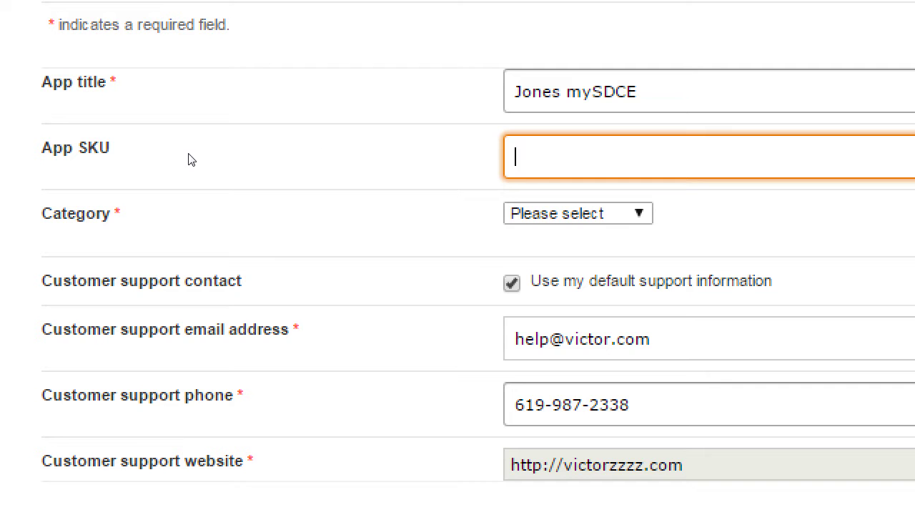
Browse the app Category dropdown options without selecting one.
{"action": "key", "text": "Tab"}
{"action": "key", "text": "alt+Down"}
{"action": "key", "text": "c"}
{"action": "key", "text": "p"}
{"action": "key", "text": "n"}
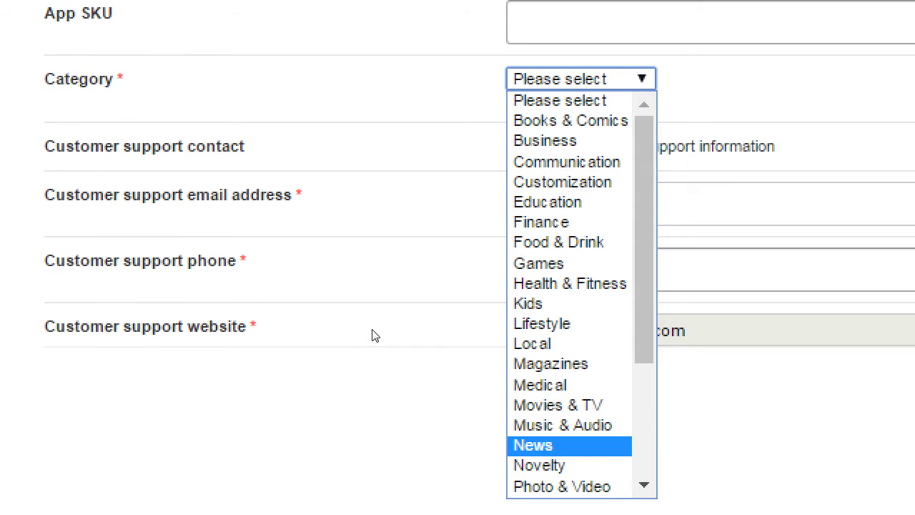
{"action": "key", "text": "c"}
{"action": "key", "text": "b"}
{"action": "scroll", "coordinate": [374, 236], "scroll_direction": "down", "scroll_amount": 3}
{"action": "scroll", "coordinate": [374, 214], "scroll_direction": "up", "scroll_amount": 3}
{"action": "key", "text": "l"}
{"action": "key", "text": "o"}
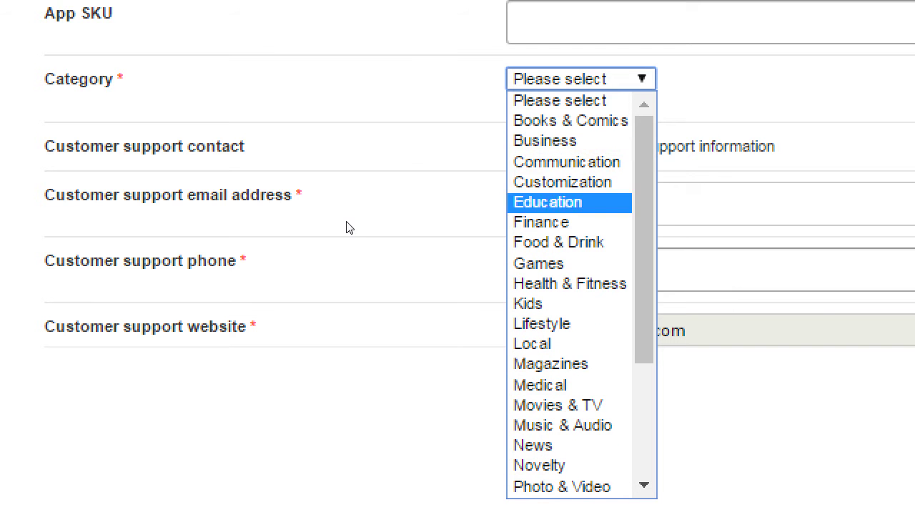
{"action": "key", "text": "n"}
{"action": "key", "text": "o"}
{"action": "scroll", "coordinate": [377, 332], "scroll_direction": "down", "scroll_amount": 3}
{"action": "left_click", "coordinate": [357, 151]}
Set the app category to Education, revealing the Learning Subjects refinements.
{"action": "key", "text": "alt+Down"}
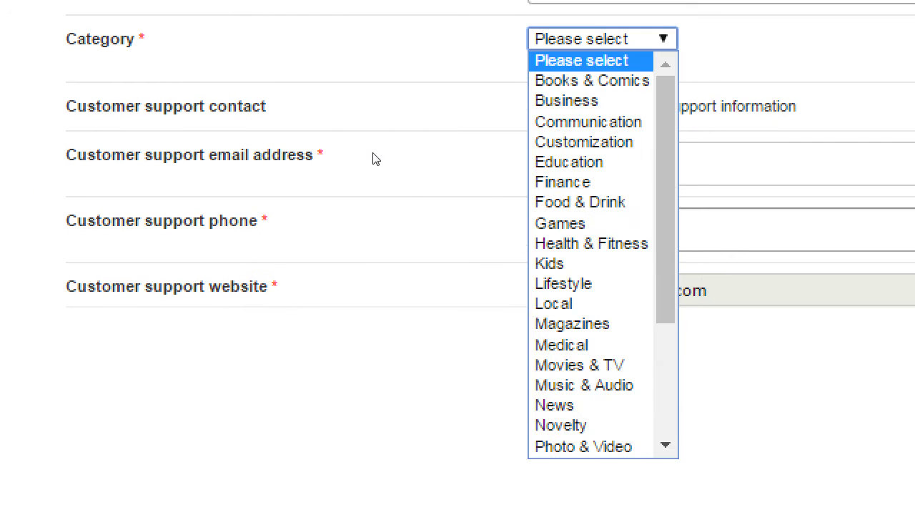
{"action": "key", "text": "c"}
{"action": "key", "text": "u"}
{"action": "key", "text": "e"}
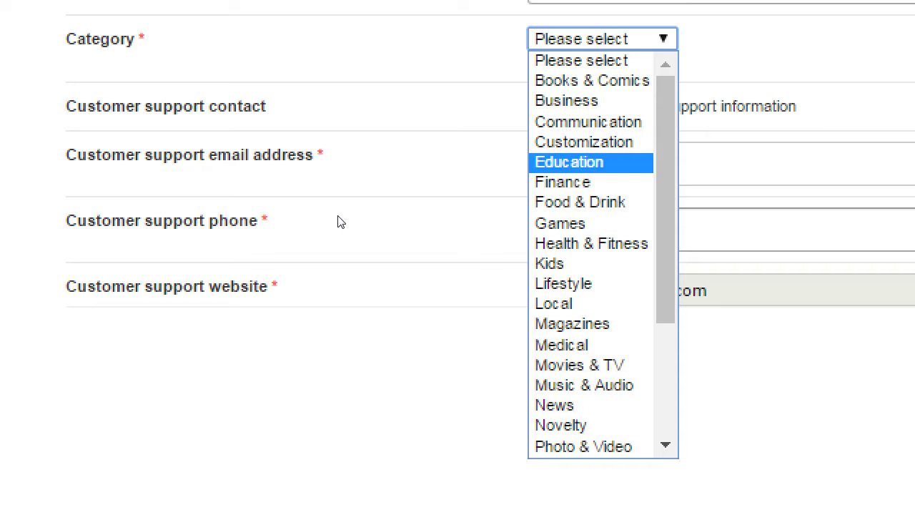
{"action": "key", "text": "m"}
{"action": "key", "text": "u"}
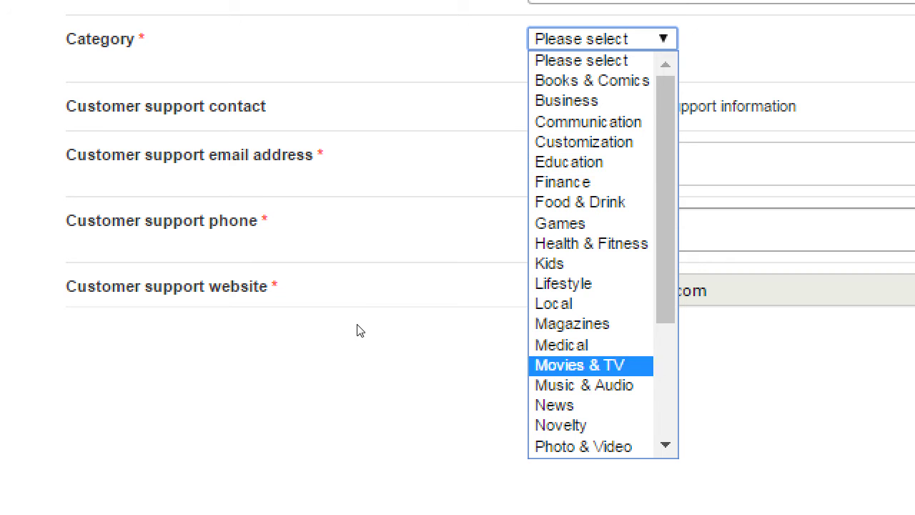
{"action": "key", "text": "p"}
{"action": "key", "text": "Up"}
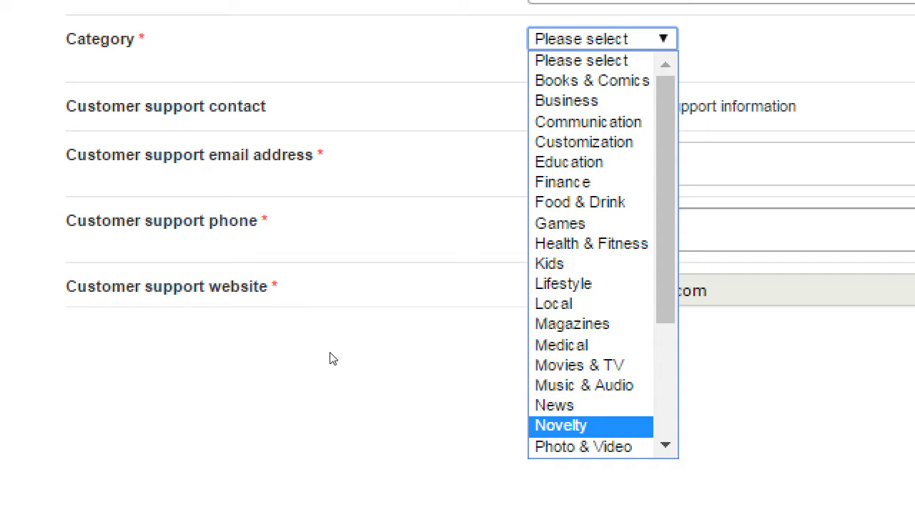
{"action": "key", "text": "Up"}
{"action": "key", "text": "Up"}
{"action": "key", "text": "k"}
{"action": "key", "text": "e"}
{"action": "key", "text": "Return"}
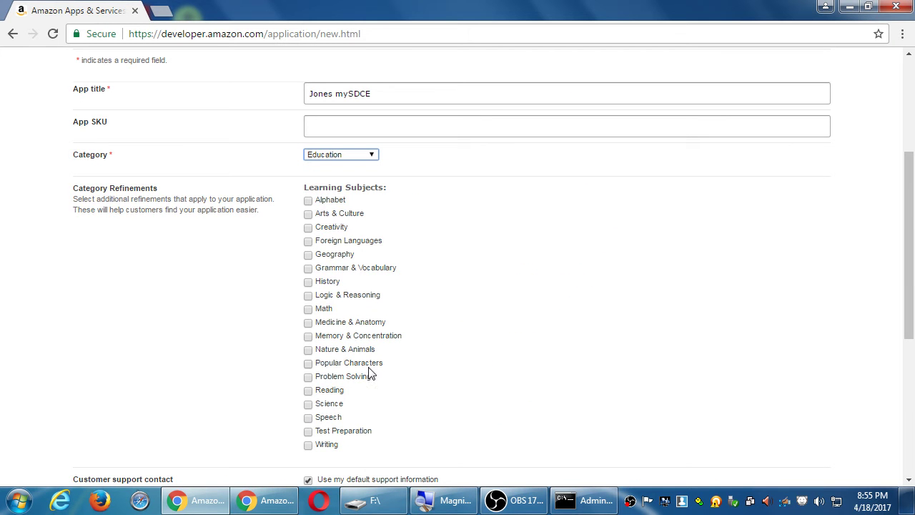
{"action": "scroll", "coordinate": [379, 374], "scroll_direction": "down", "scroll_amount": 3}
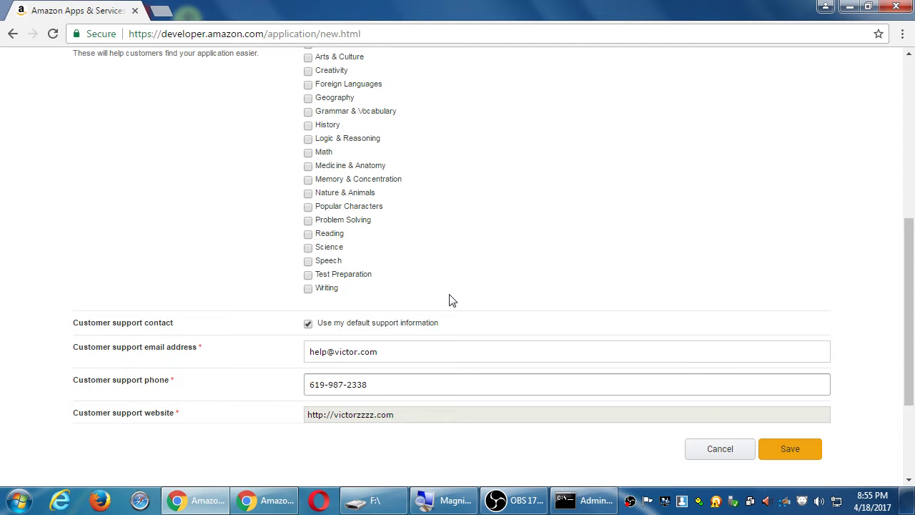
Save Jones mySDCE's General Information and review its detail page with the assigned App ID.
{"action": "left_click", "coordinate": [783, 454]}
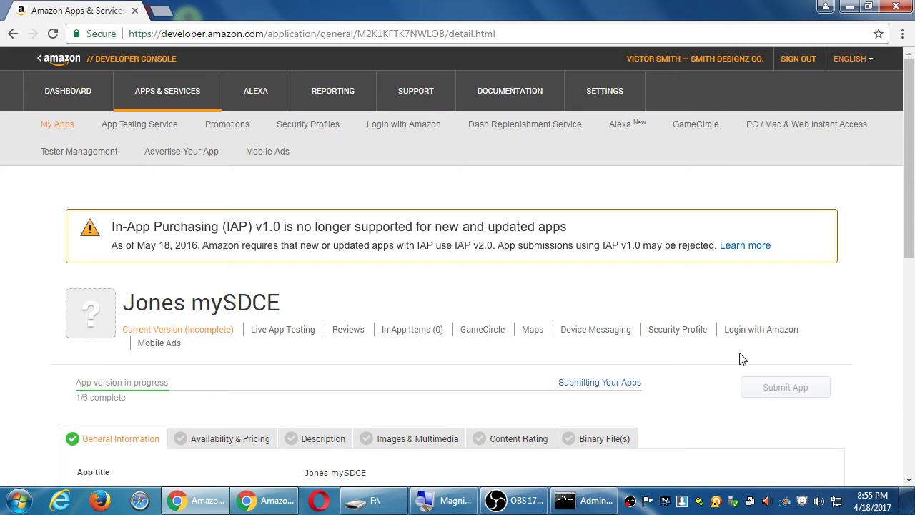
{"action": "scroll", "coordinate": [697, 359], "scroll_direction": "down", "scroll_amount": 5}
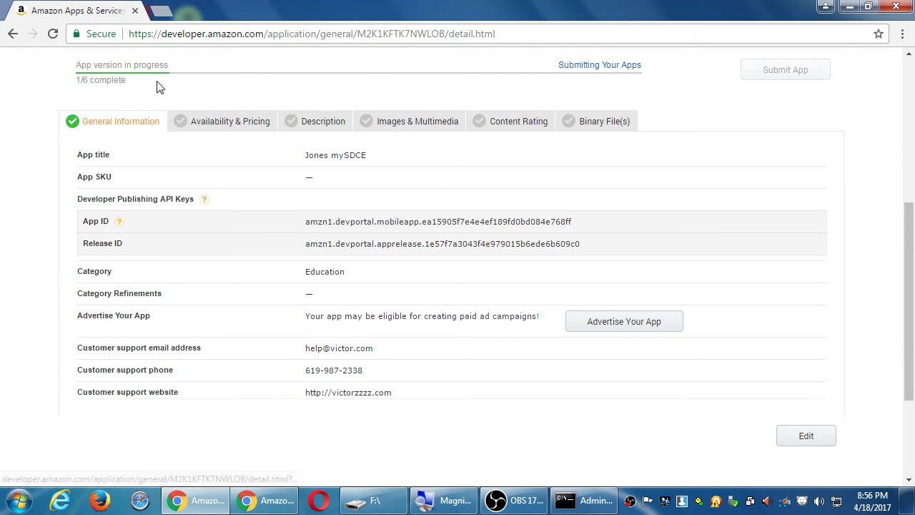
{"action": "scroll", "coordinate": [157, 86], "scroll_direction": "up", "scroll_amount": 1}
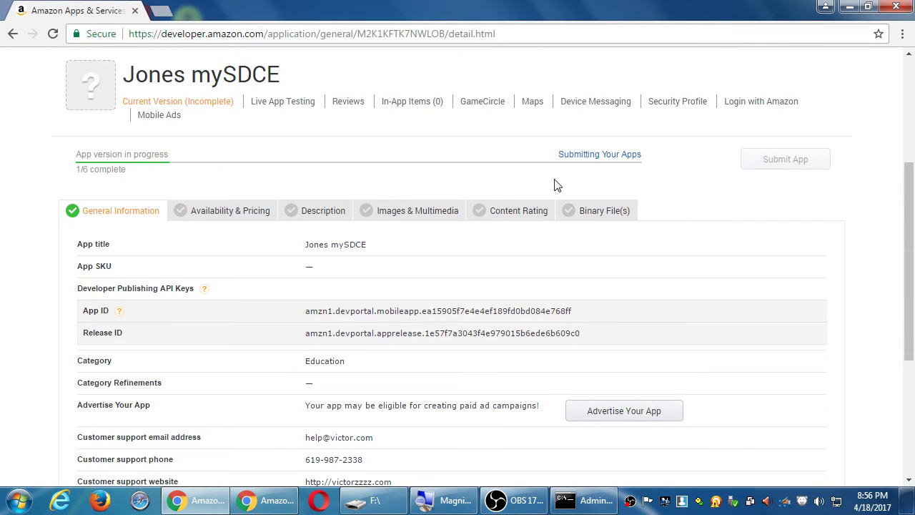
On Availability & Pricing, make the app a Standard app, leaving the currency list unchanged.
{"action": "left_click", "coordinate": [200, 216]}
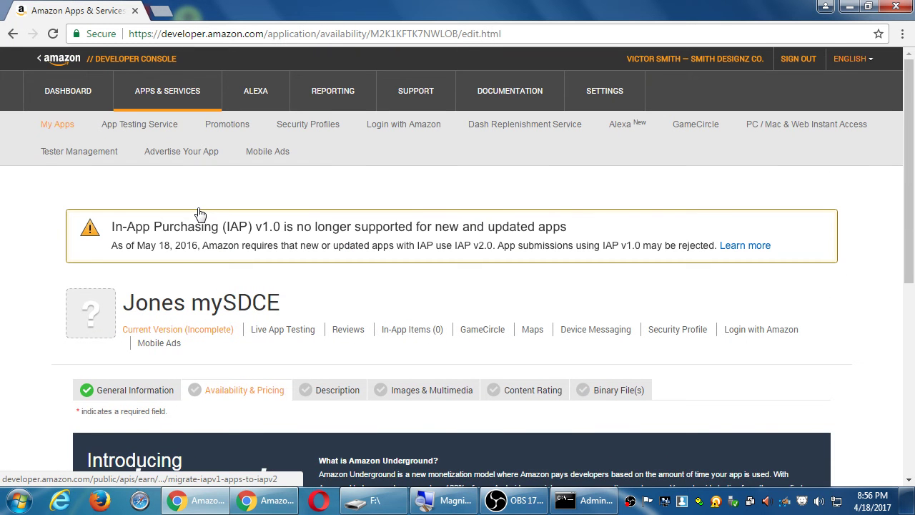
{"action": "scroll", "coordinate": [179, 211], "scroll_direction": "down", "scroll_amount": 4}
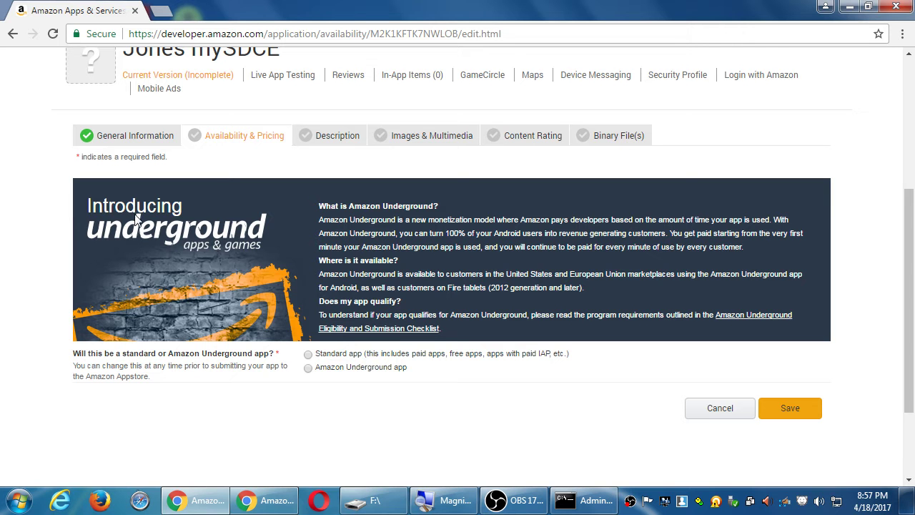
{"action": "left_click", "coordinate": [308, 355]}
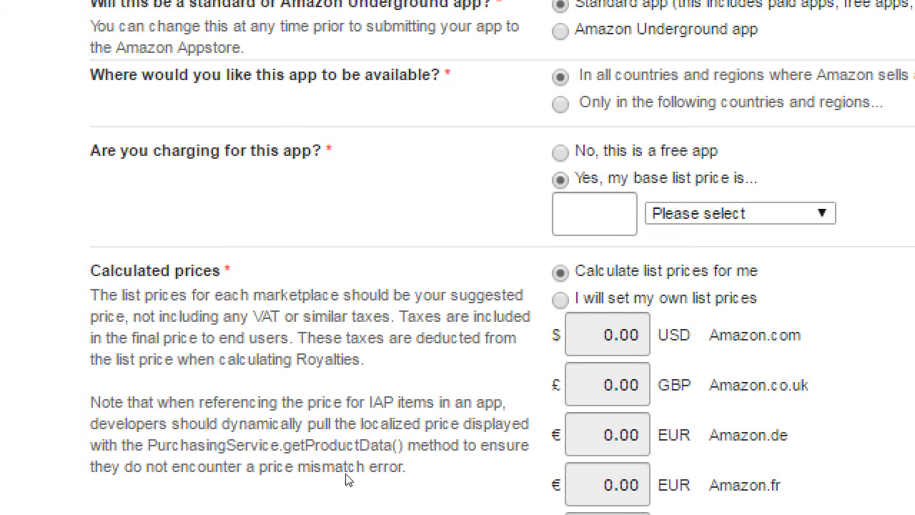
{"action": "key", "text": "Tab"}
{"action": "key", "text": "Tab"}
{"action": "key", "text": "alt+Down"}
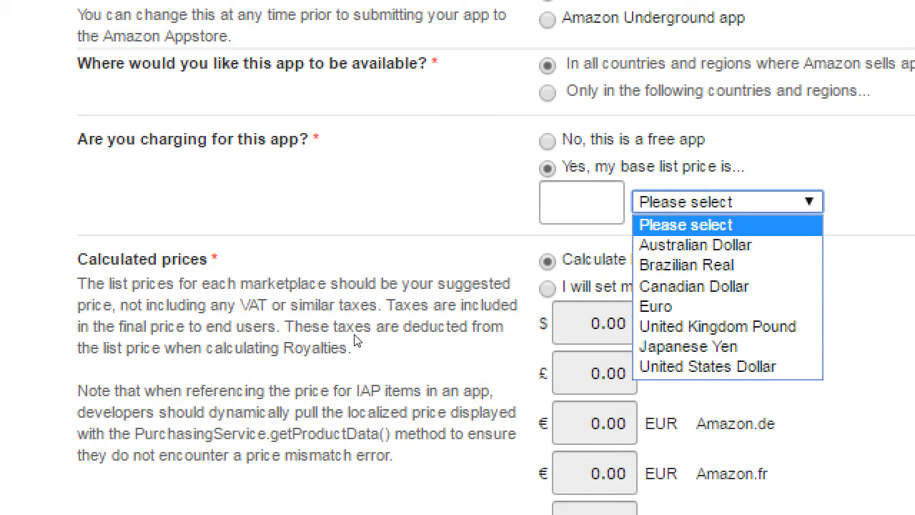
{"action": "key", "text": "Escape"}
Mark the app as free with 'No, this is a free app'.
{"action": "key", "text": "shift+Tab"}
{"action": "key", "text": "shift+Tab"}
{"action": "key", "text": "Up"}
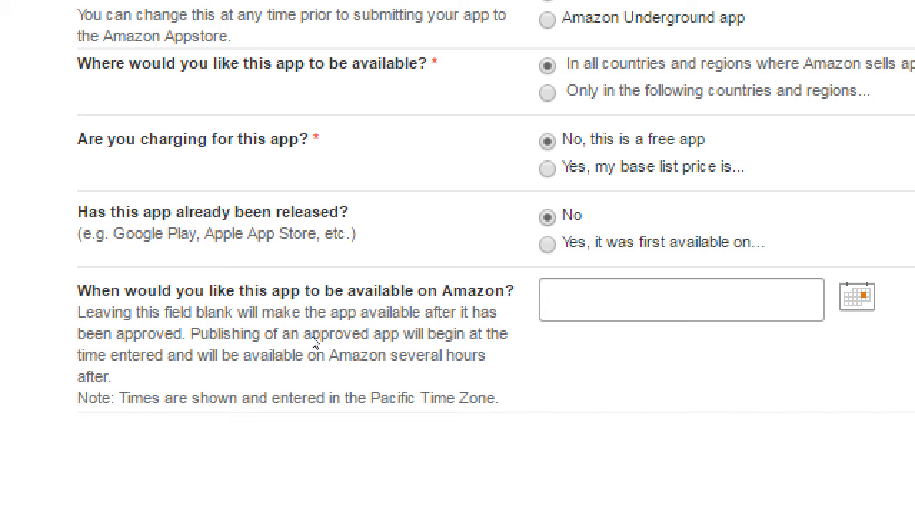
Keep the app as not previously released and leave the release date blank.
{"action": "key", "text": "Down"}
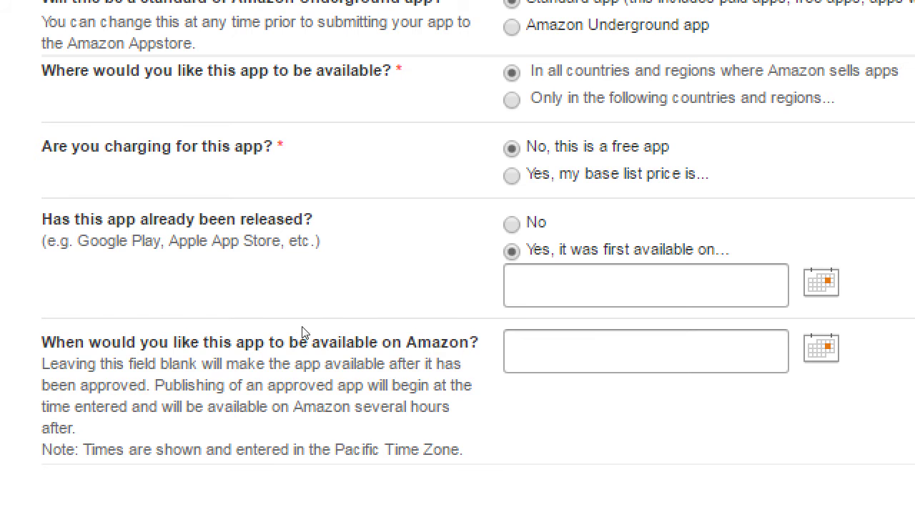
{"action": "key", "text": "Up"}
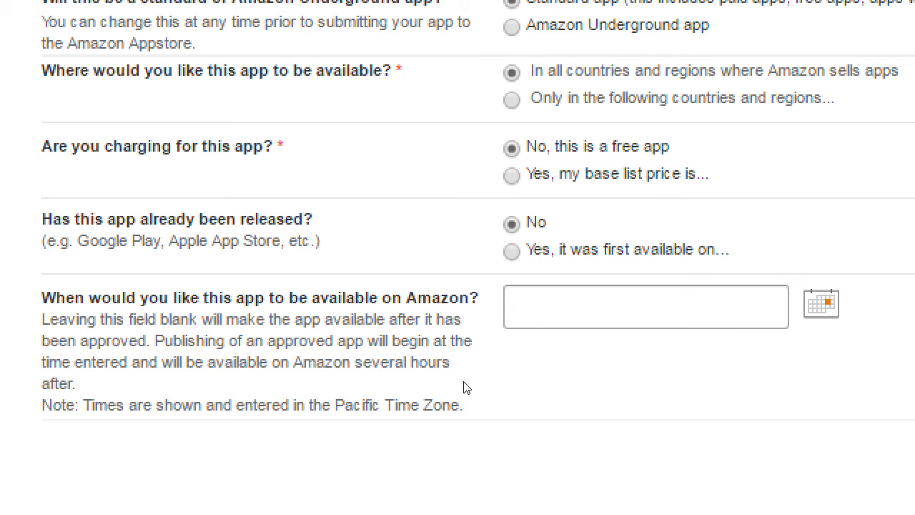
{"action": "key", "text": "Tab"}
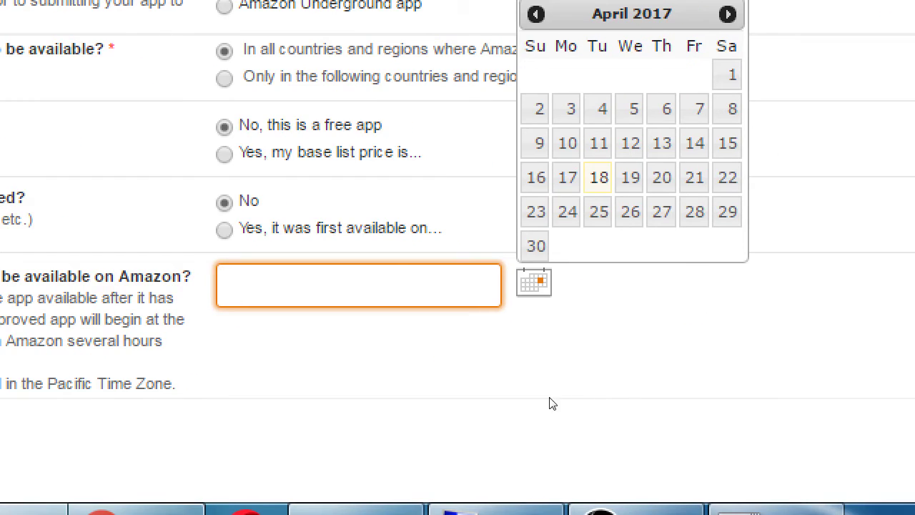
{"action": "left_click", "coordinate": [695, 451]}
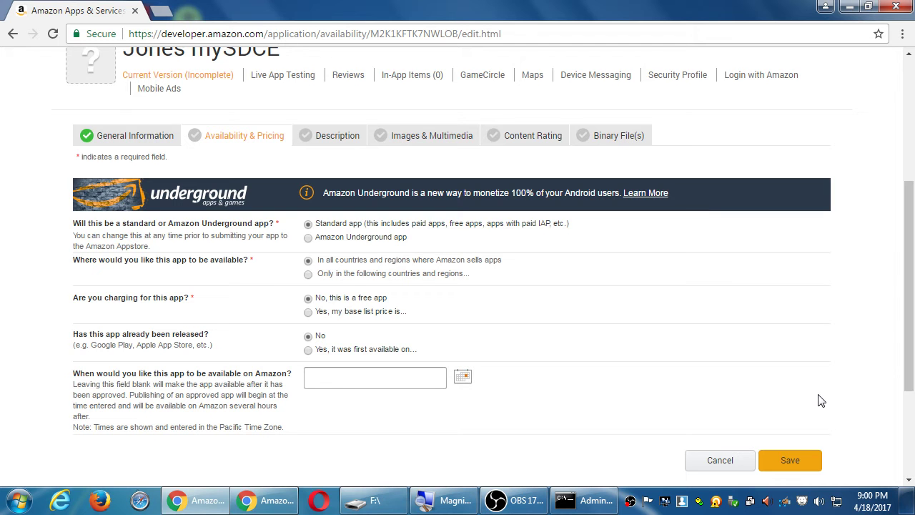
Save Availability & Pricing and review the 0.00 USD prices across marketplaces.
{"action": "left_click", "coordinate": [795, 462]}
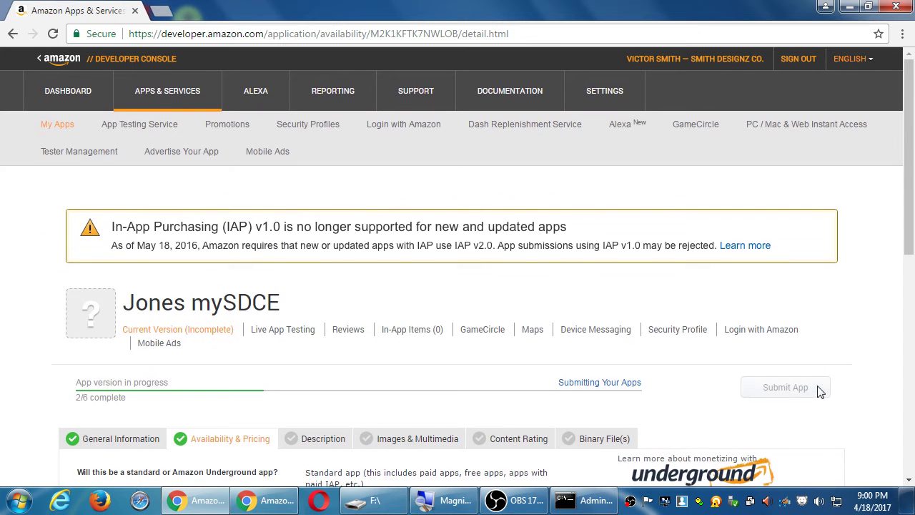
{"action": "scroll", "coordinate": [816, 393], "scroll_direction": "down", "scroll_amount": 4}
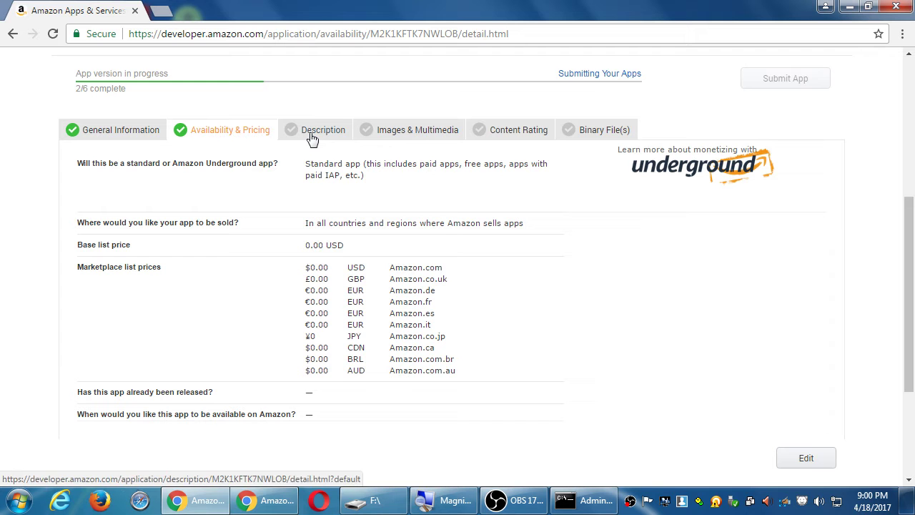
Open the Jones mySDCE Description form and scroll through it down to Cancel/Save.
{"action": "left_click", "coordinate": [311, 137]}
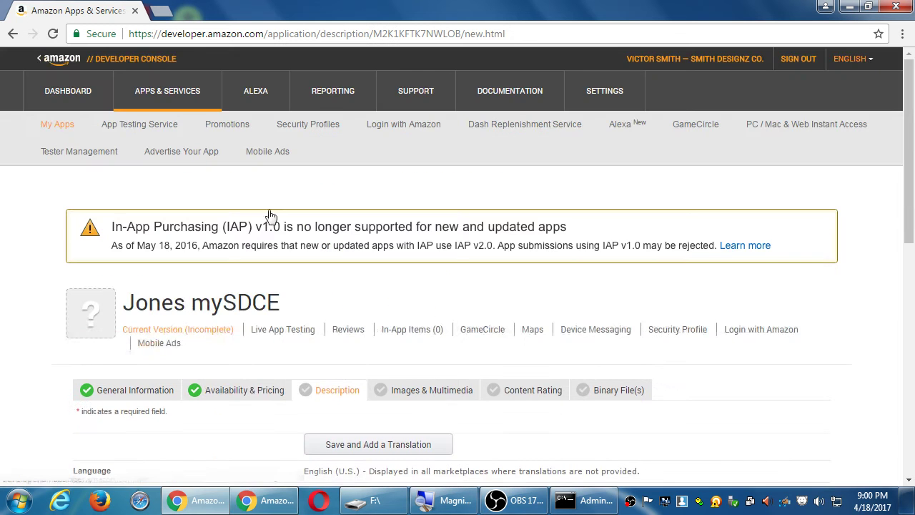
{"action": "scroll", "coordinate": [92, 293], "scroll_direction": "down", "scroll_amount": 2}
{"action": "scroll", "coordinate": [72, 275], "scroll_direction": "down", "scroll_amount": 3}
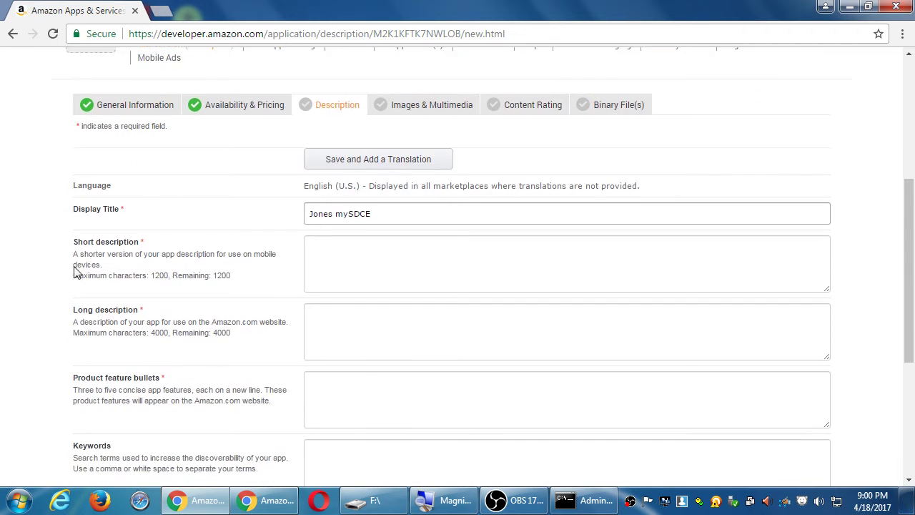
{"action": "scroll", "coordinate": [75, 270], "scroll_direction": "down", "scroll_amount": 1}
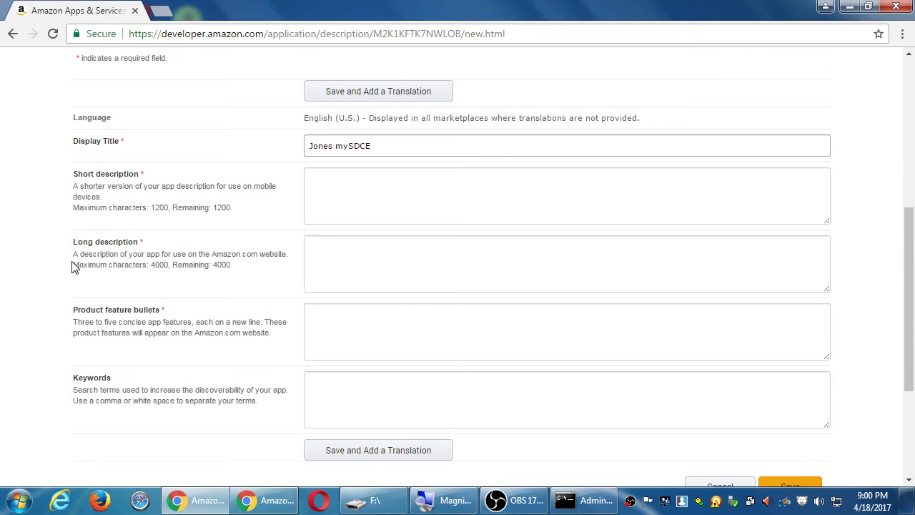
{"action": "scroll", "coordinate": [72, 267], "scroll_direction": "down", "scroll_amount": 1}
{"action": "scroll", "coordinate": [71, 267], "scroll_direction": "up", "scroll_amount": 1}
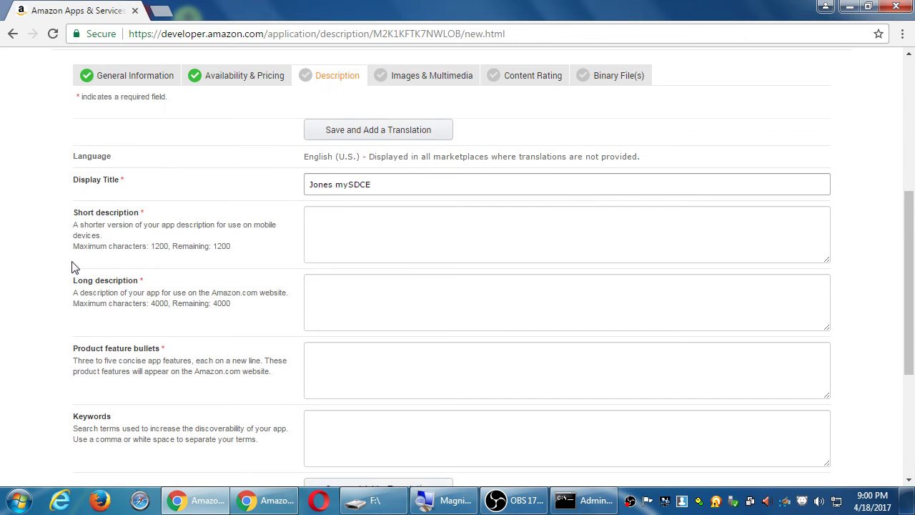
{"action": "scroll", "coordinate": [641, 380], "scroll_direction": "down", "scroll_amount": 3}
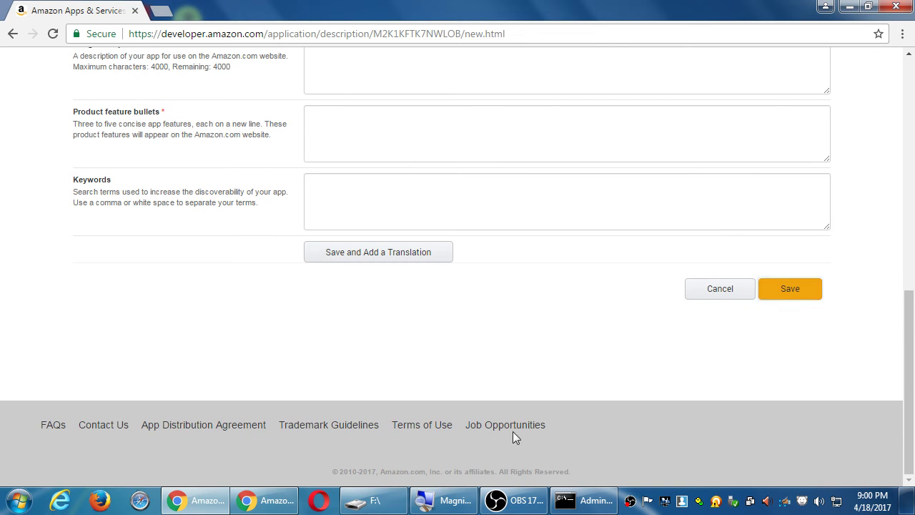
{"action": "scroll", "coordinate": [429, 466], "scroll_direction": "up", "scroll_amount": 7}
{"action": "scroll", "coordinate": [332, 365], "scroll_direction": "down", "scroll_amount": 1}
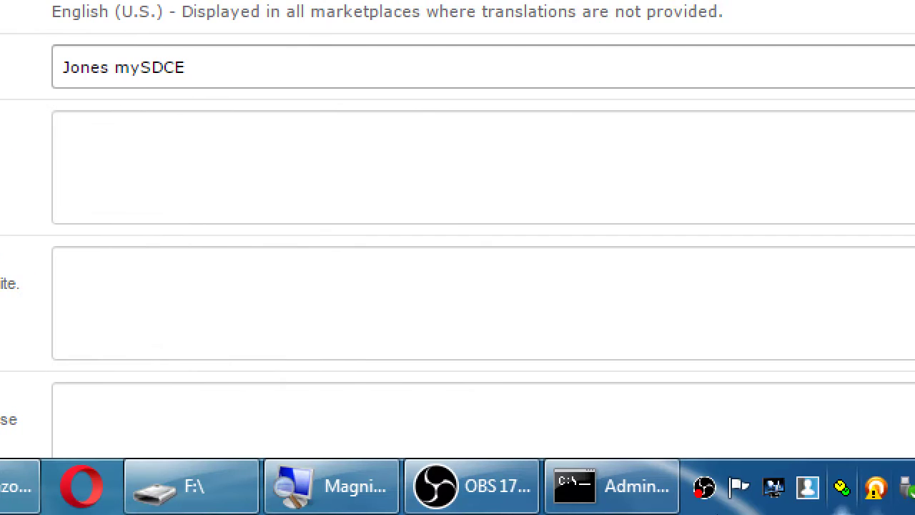
{"action": "scroll", "coordinate": [742, 415], "scroll_direction": "down", "scroll_amount": 8}
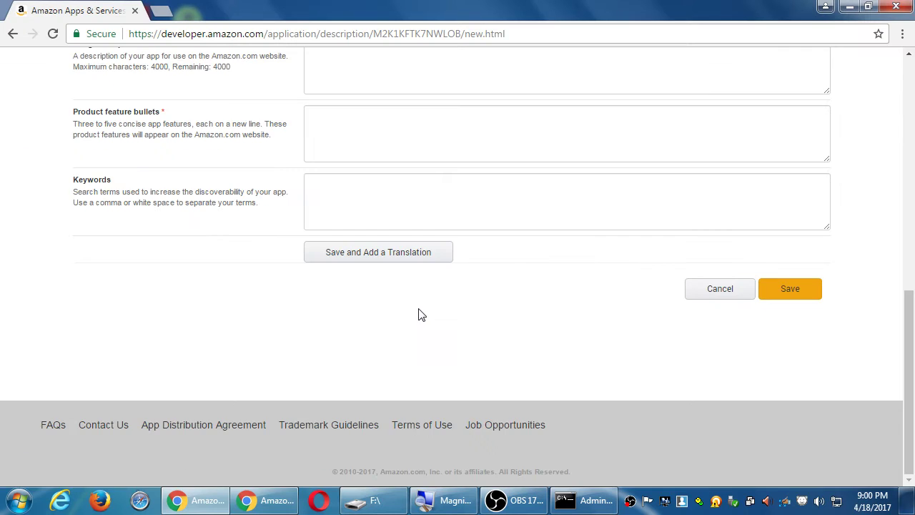
{"action": "scroll", "coordinate": [419, 312], "scroll_direction": "up", "scroll_amount": 3}
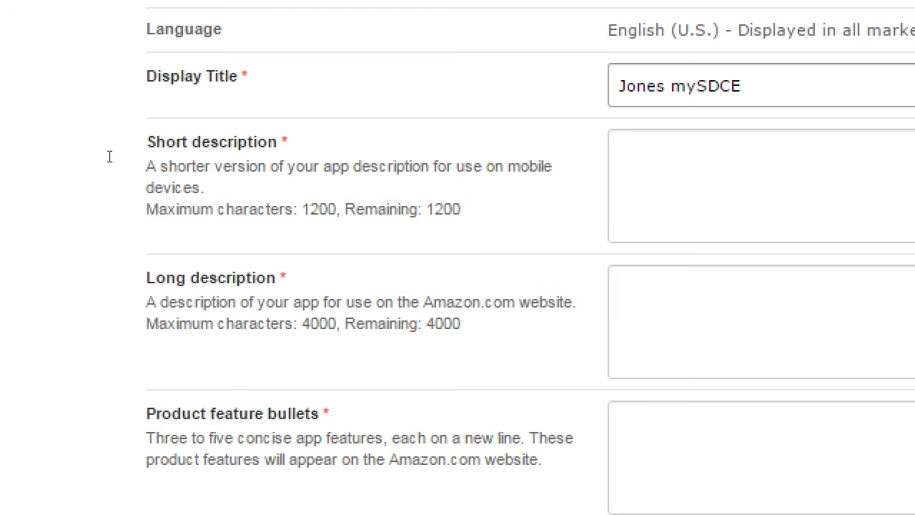
{"action": "left_click_drag", "start_coordinate": [102, 154], "coordinate": [177, 145]}
{"action": "left_click_drag", "start_coordinate": [123, 217], "coordinate": [185, 213]}
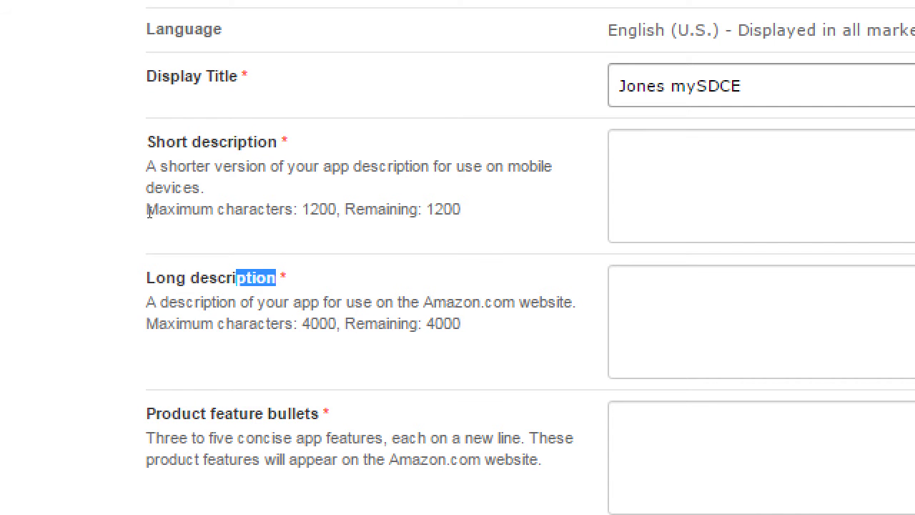
{"action": "left_click", "coordinate": [114, 456]}
{"action": "left_click_drag", "start_coordinate": [321, 413], "coordinate": [195, 437]}
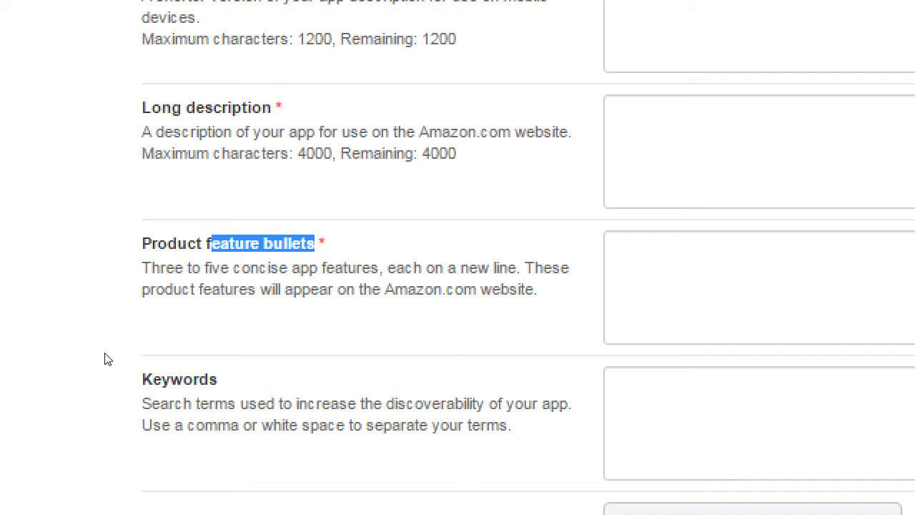
{"action": "left_click_drag", "start_coordinate": [107, 359], "coordinate": [96, 330]}
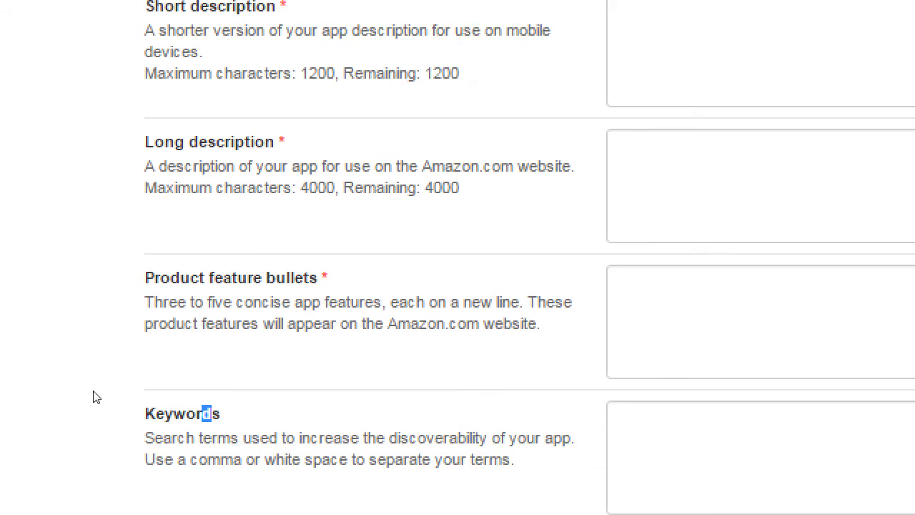
{"action": "left_click", "coordinate": [97, 369]}
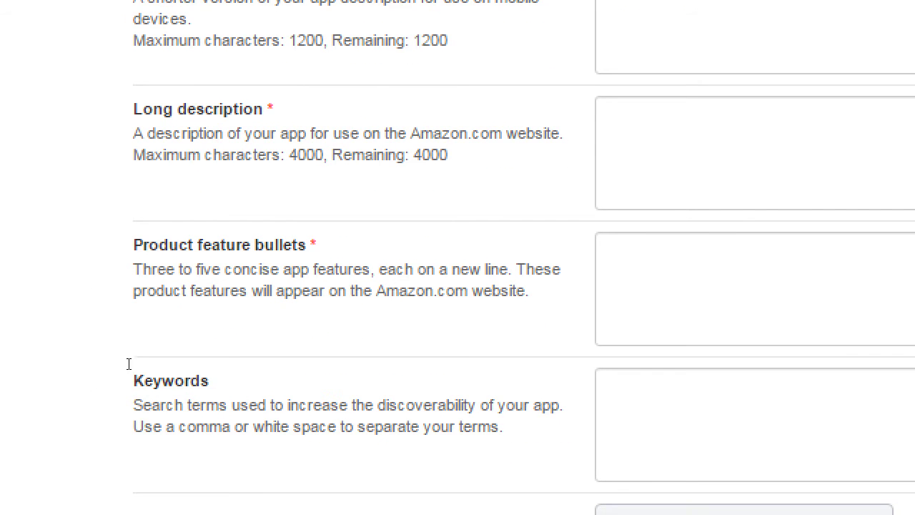
{"action": "left_click_drag", "start_coordinate": [108, 359], "coordinate": [117, 345]}
{"action": "left_click", "coordinate": [148, 351]}
{"action": "scroll", "coordinate": [153, 338], "scroll_direction": "up", "scroll_amount": 3}
Enter 'The Unofficial SDCE App' as the short description.
{"action": "left_click", "coordinate": [386, 159]}
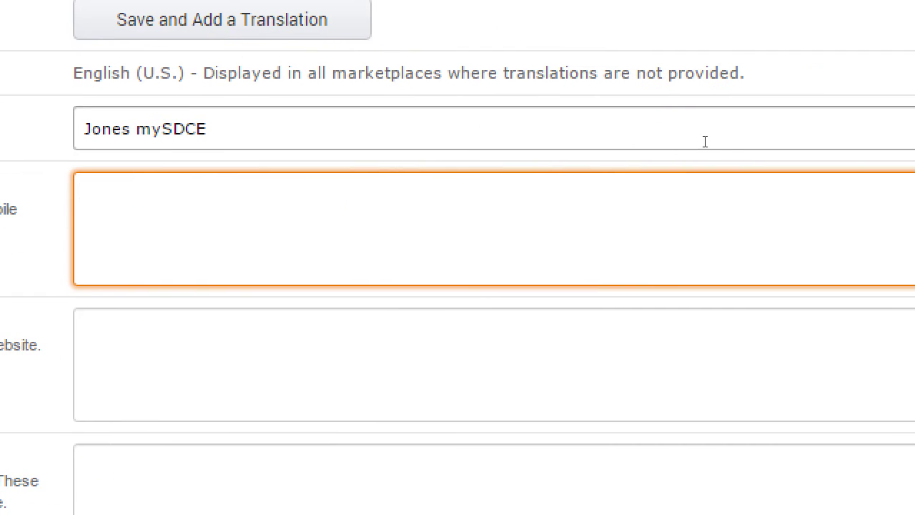
{"action": "type", "text": "The Unofficial "}
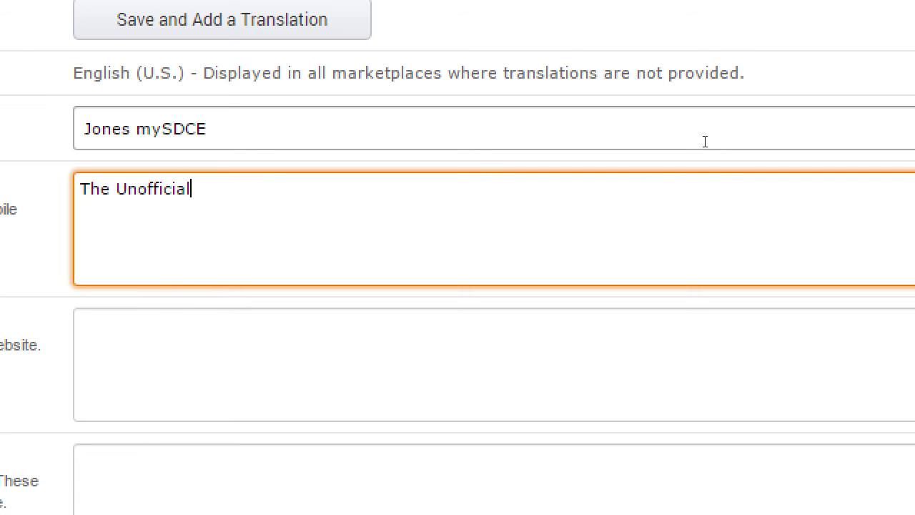
{"action": "type", "text": "SDCE App"}
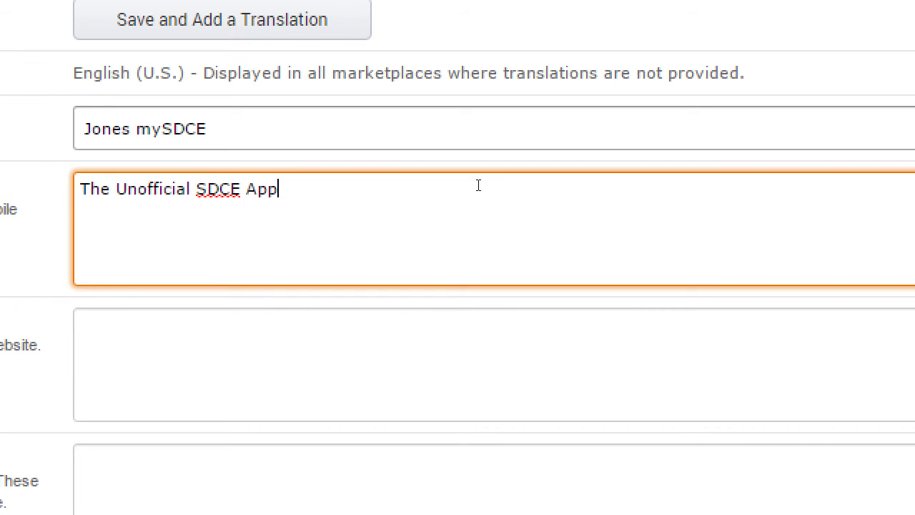
{"action": "key", "text": "Tab"}
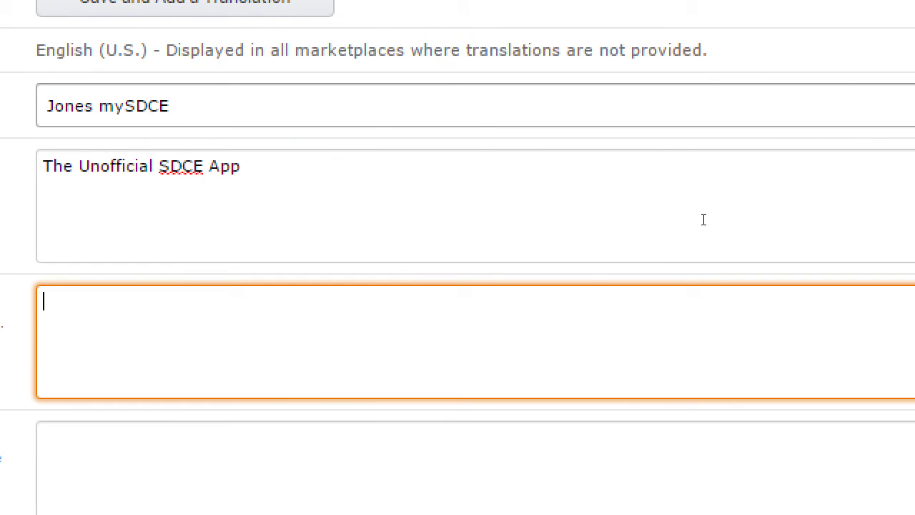
Write the long description about free San Diego Continuing Education classes, ending '[THIS IS A TEST APP!]'.
{"action": "type", "text": "Find out about the"}
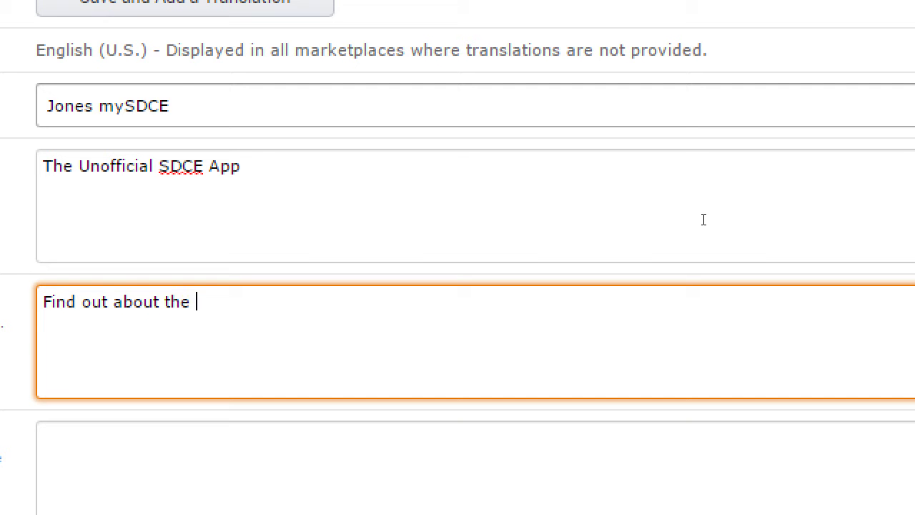
{"action": "type", "text": " best free classes bei"}
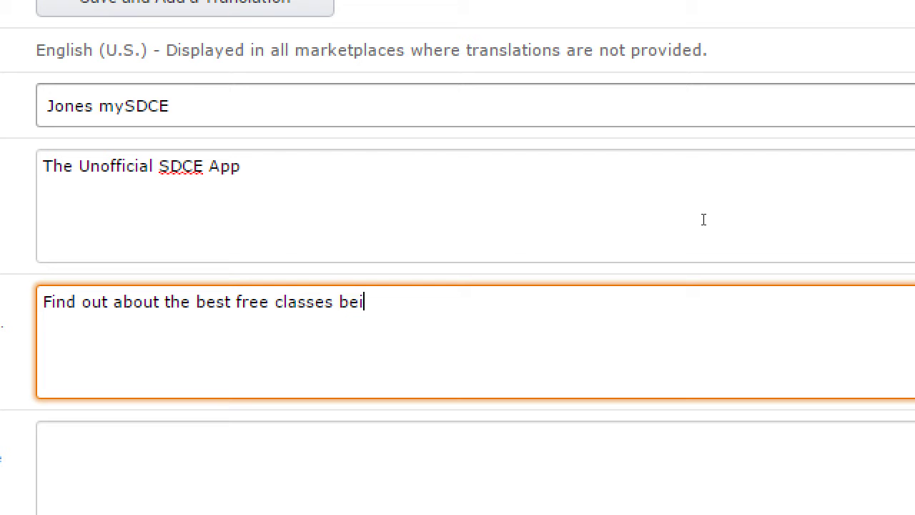
{"action": "type", "text": "ng offered at San Digeo"}
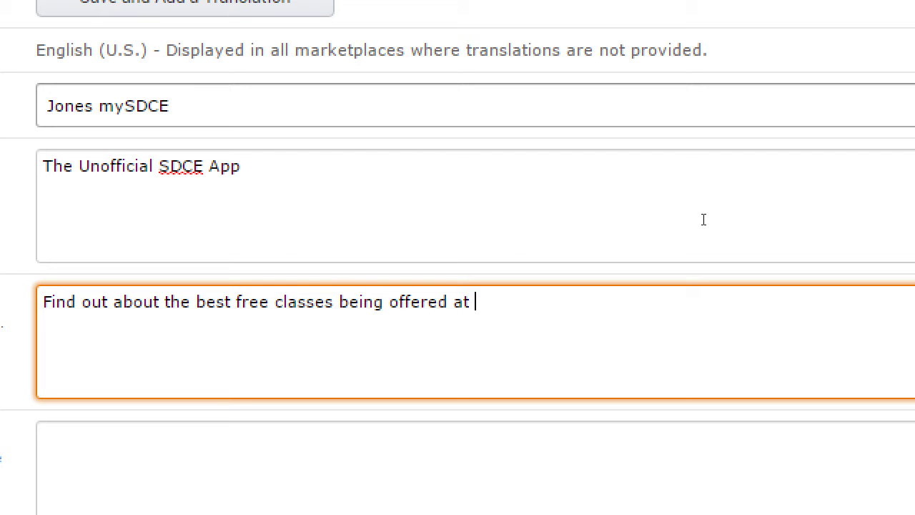
{"action": "key", "text": "BackSpace"}
{"action": "key", "text": "BackSpace"}
{"action": "key", "text": "BackSpace"}
{"action": "key", "text": "BackSpace"}
{"action": "type", "text": "ego cont"}
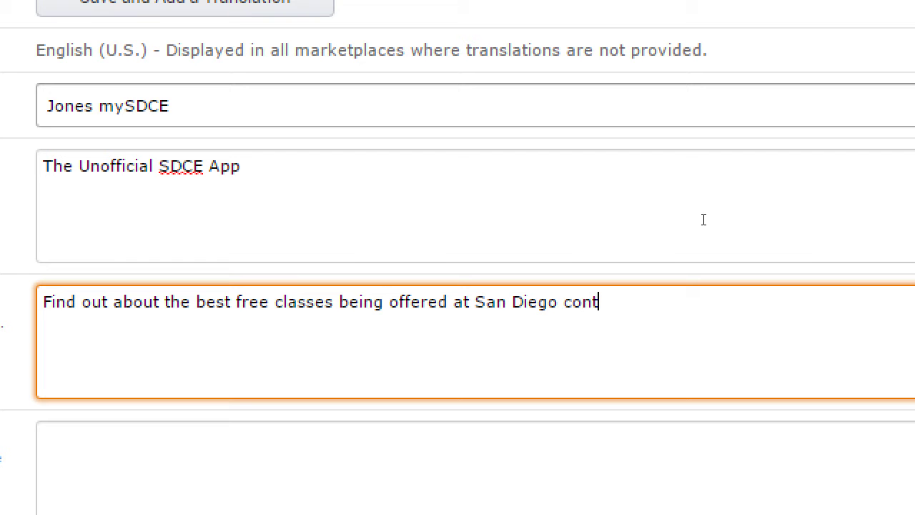
{"action": "key", "text": "BackSpace"}
{"action": "key", "text": "BackSpace"}
{"action": "key", "text": "BackSpace"}
{"action": "key", "text": "BackSpace"}
{"action": "type", "text": "Continu"}
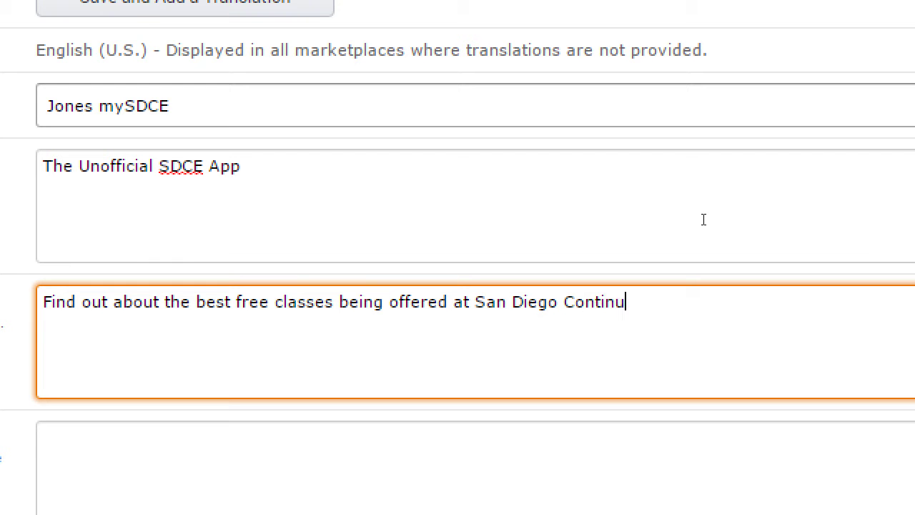
{"action": "type", "text": "ing Edd"}
{"action": "key", "text": "BackSpace"}
{"action": "type", "text": "acat"}
{"action": "key", "text": "BackSpace"}
{"action": "key", "text": "BackSpace"}
{"action": "key", "text": "BackSpace"}
{"action": "key", "text": "BackSpace"}
{"action": "type", "text": "ucation."}
{"action": "key", "text": "Return"}
{"action": "type", "text": "[THIS IS A TEST"}
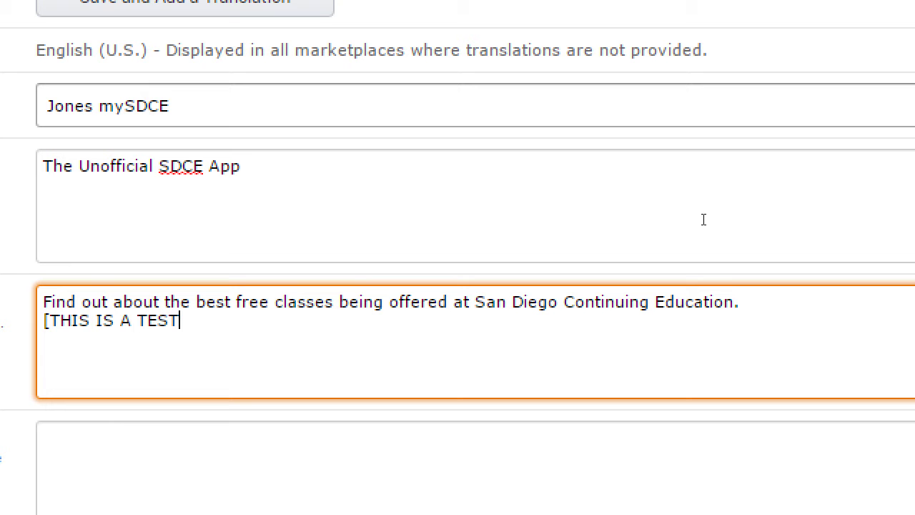
{"action": "type", "text": " APP!]"}
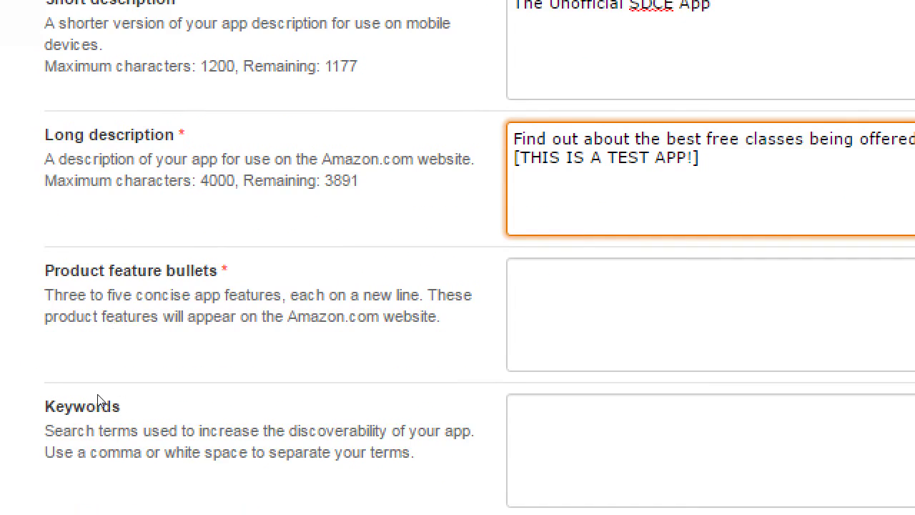
Enter the keywords 'education, free, san diego,'.
{"action": "left_click", "coordinate": [340, 372]}
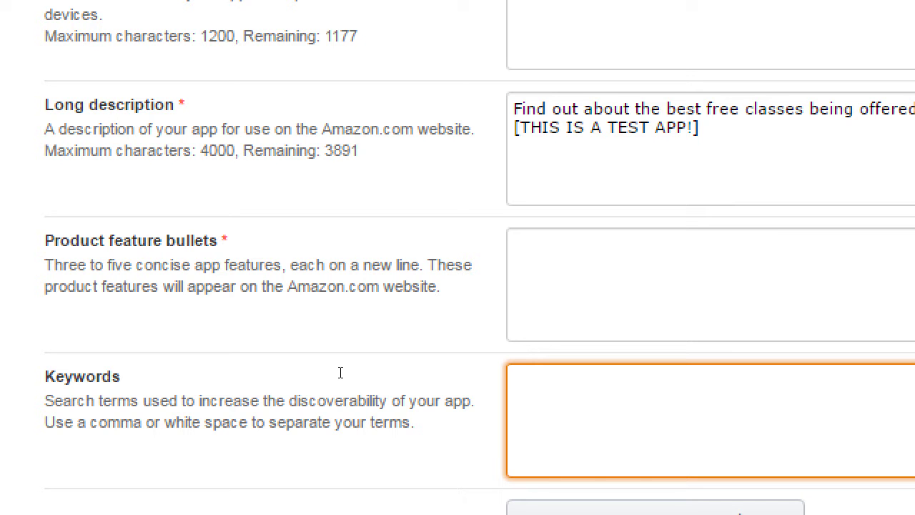
{"action": "type", "text": "education, "}
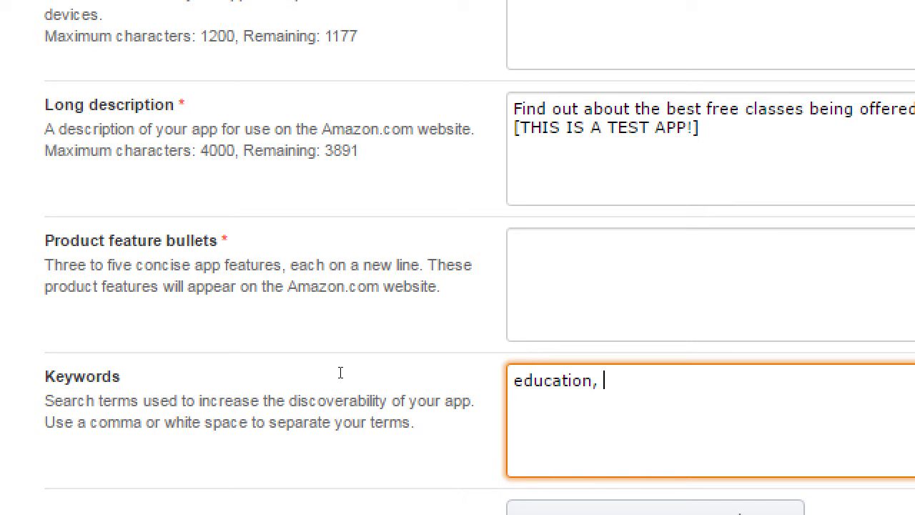
{"action": "type", "text": "free, san diego,"}
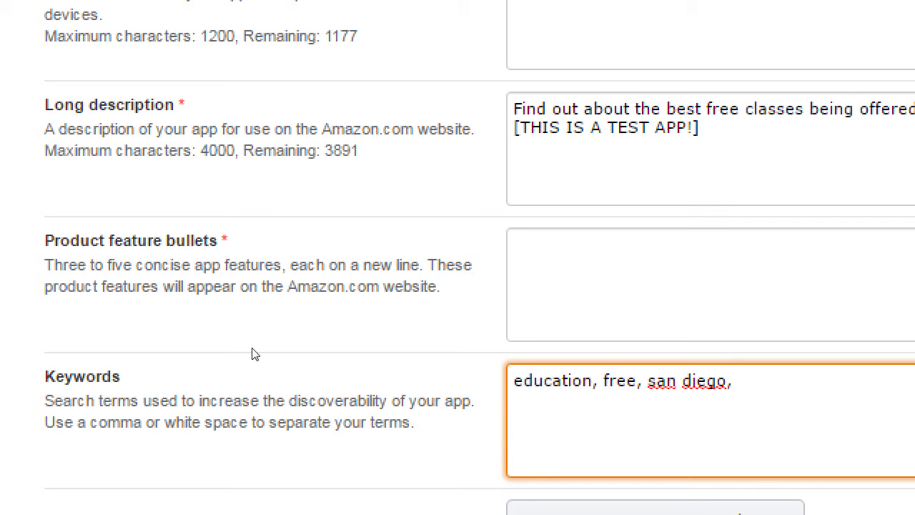
{"action": "key", "text": "shift+Tab"}
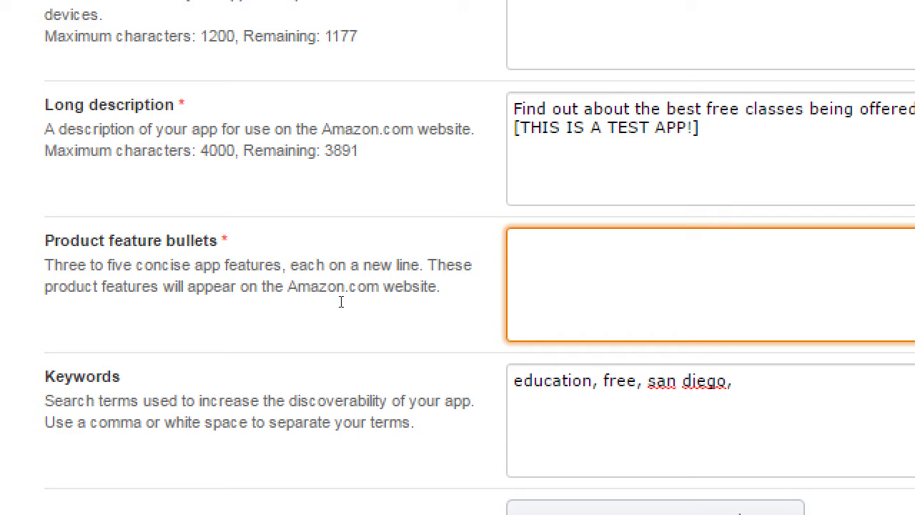
Add feature bullets: Name customization, Class listings, Save your custom class schedule.
{"action": "type", "text": "Name customization"}
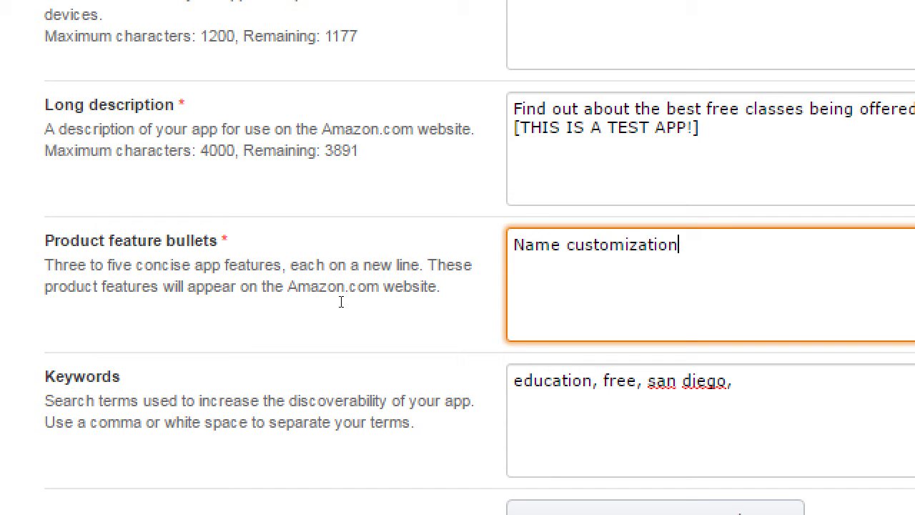
{"action": "key", "text": "Return"}
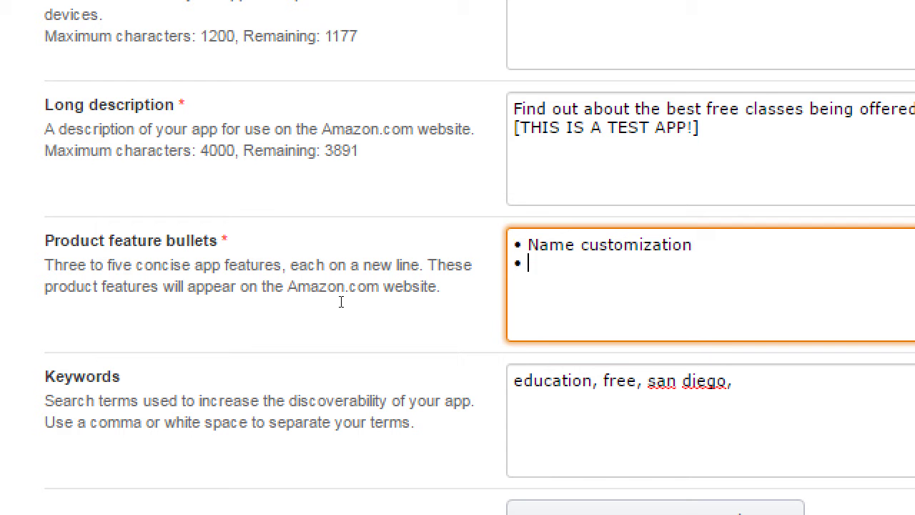
{"action": "type", "text": "Class listings"}
{"action": "key", "text": "Return"}
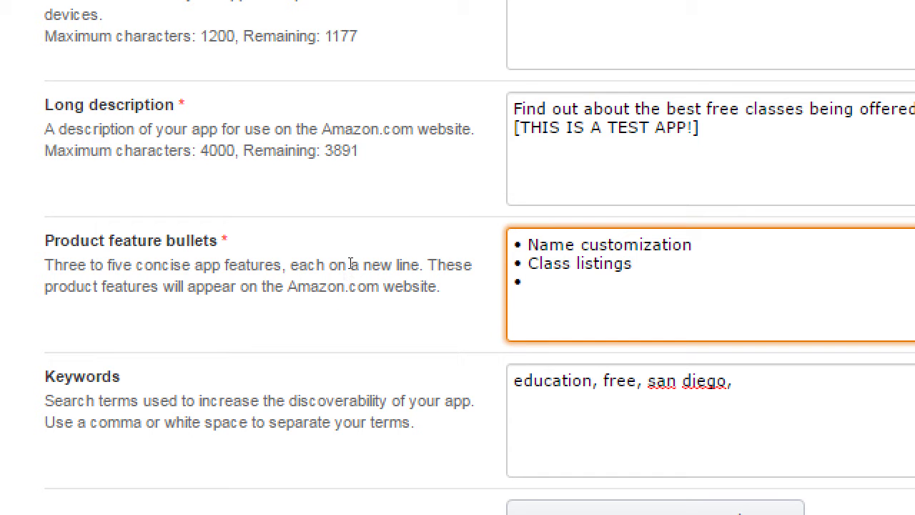
{"action": "type", "text": "s"}
{"action": "key", "text": "BackSpace"}
{"action": "type", "text": "Save your custom"}
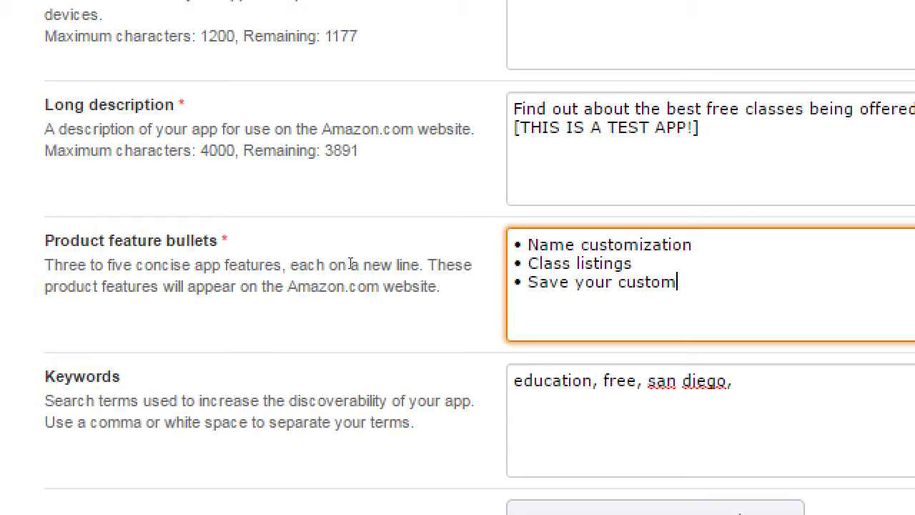
{"action": "type", "text": " class schedule"}
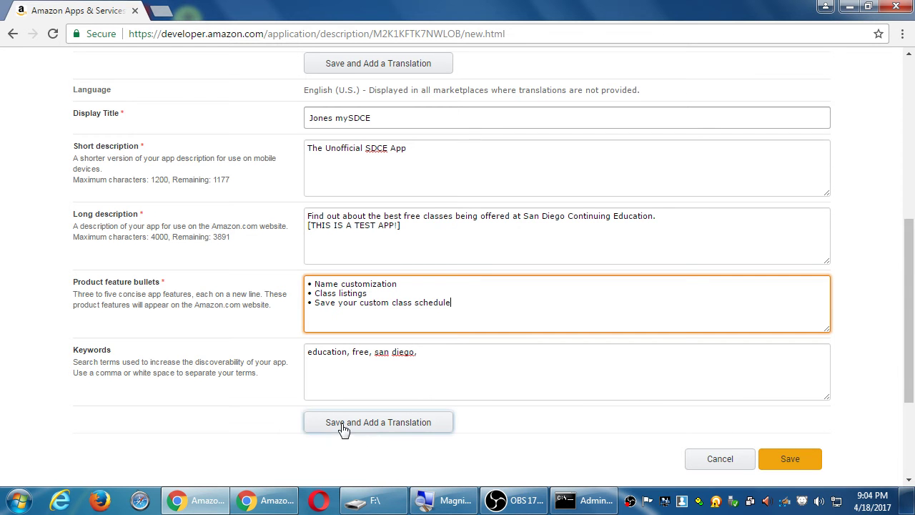
Save the Description and review the saved details.
{"action": "left_click", "coordinate": [790, 459]}
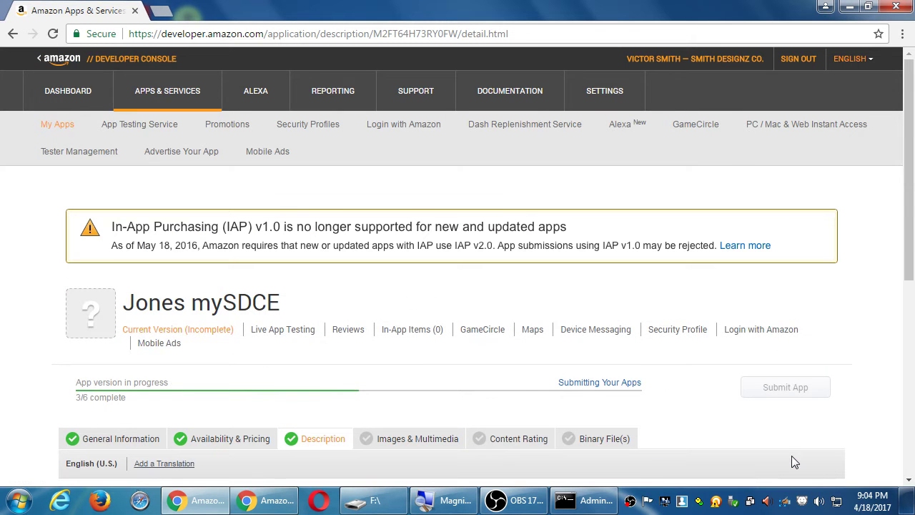
{"action": "scroll", "coordinate": [802, 312], "scroll_direction": "down", "scroll_amount": 1}
{"action": "scroll", "coordinate": [802, 311], "scroll_direction": "down", "scroll_amount": 4}
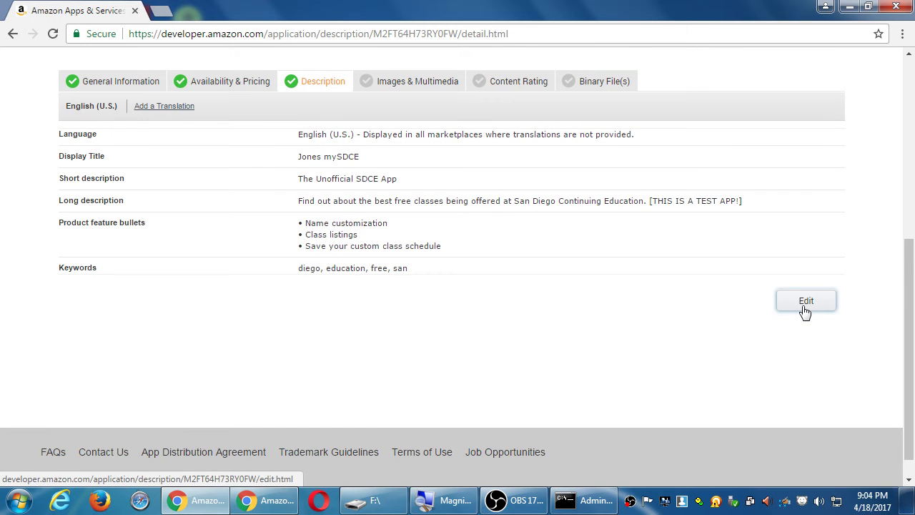
Open Images & Multimedia and scroll to the General assets upload slots.
{"action": "left_click", "coordinate": [408, 80]}
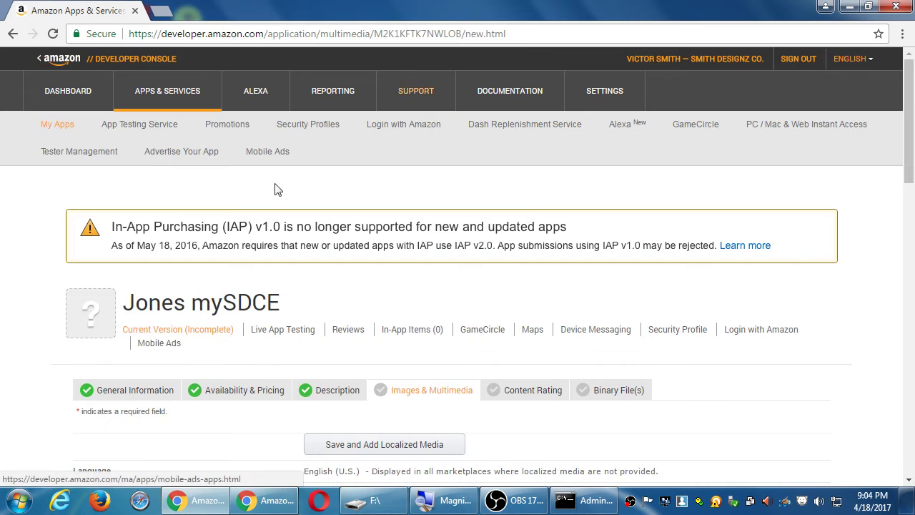
{"action": "scroll", "coordinate": [282, 249], "scroll_direction": "down", "scroll_amount": 2}
{"action": "scroll", "coordinate": [286, 250], "scroll_direction": "down", "scroll_amount": 4}
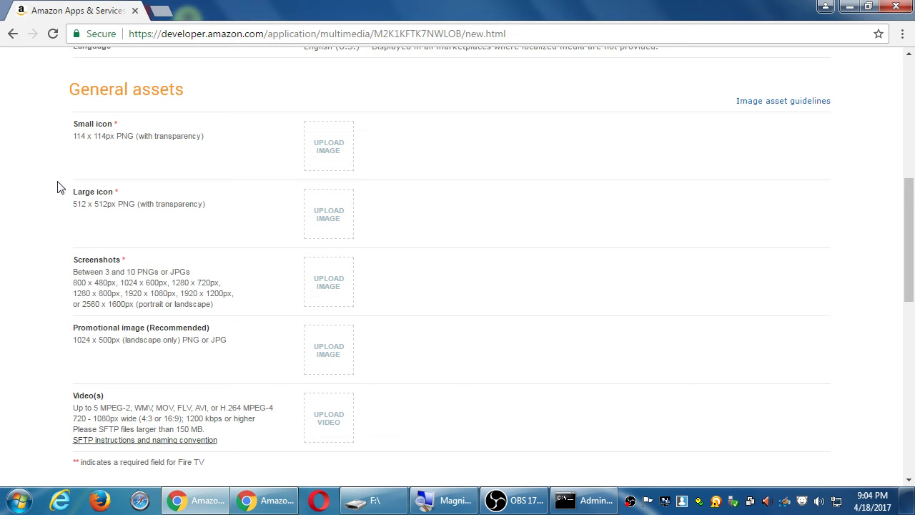
Switch to the Amazon.com fitness app search results and browse the free listings.
{"action": "left_click", "coordinate": [266, 500]}
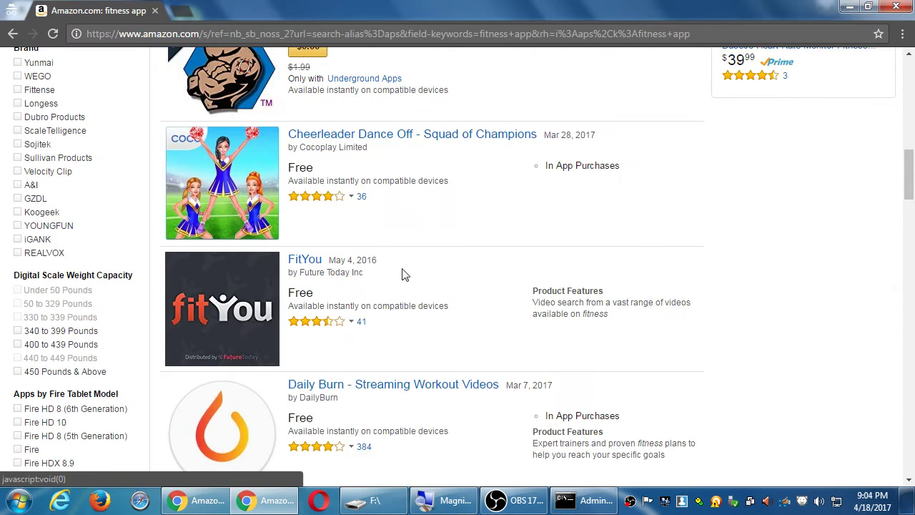
{"action": "scroll", "coordinate": [442, 306], "scroll_direction": "up", "scroll_amount": 9}
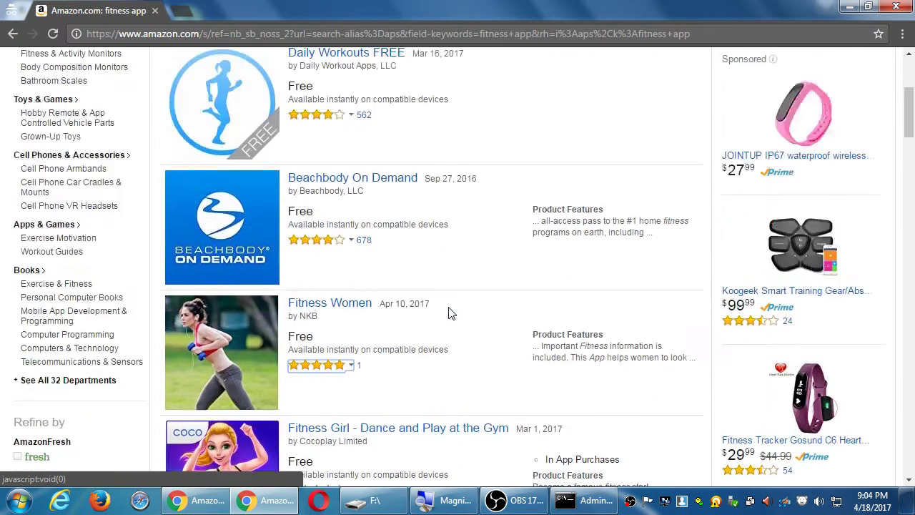
{"action": "scroll", "coordinate": [357, 315], "scroll_direction": "down", "scroll_amount": 2}
{"action": "scroll", "coordinate": [276, 293], "scroll_direction": "up", "scroll_amount": 3}
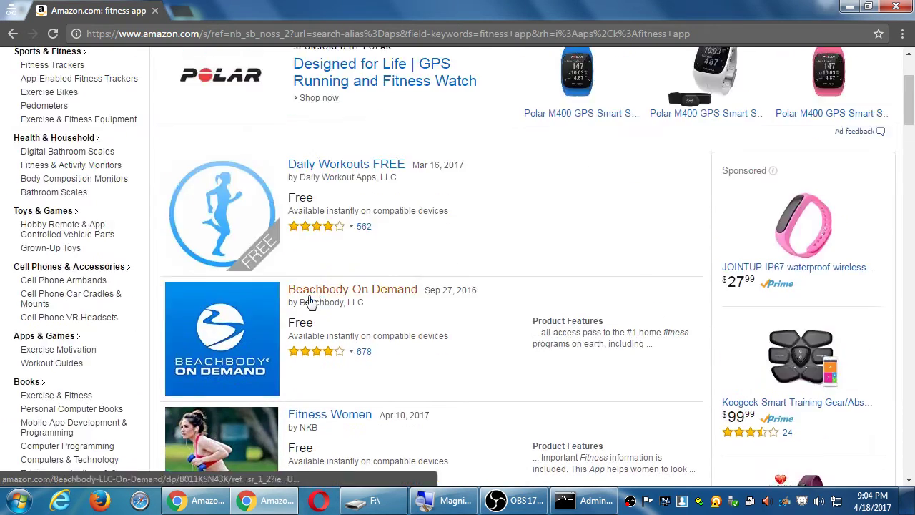
{"action": "scroll", "coordinate": [272, 274], "scroll_direction": "down", "scroll_amount": 5}
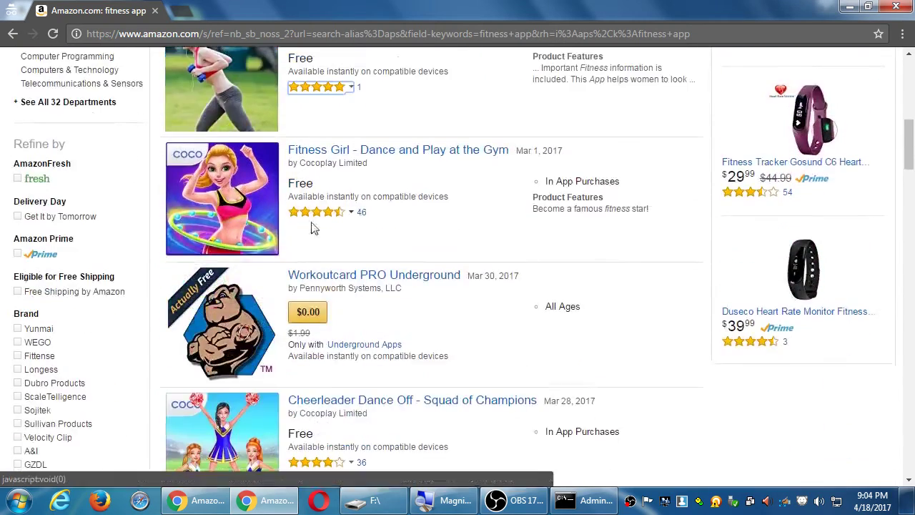
{"action": "scroll", "coordinate": [299, 281], "scroll_direction": "down", "scroll_amount": 14}
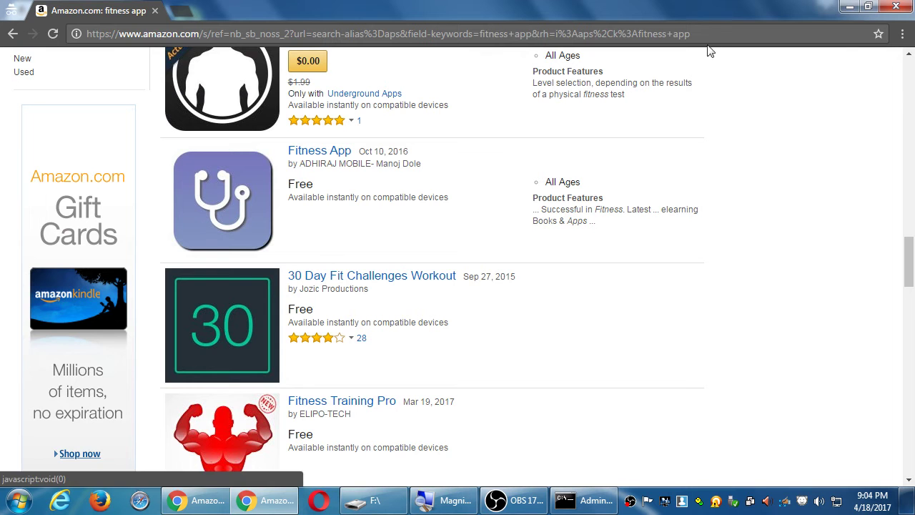
Go back to the app listing and open the Content Rating questionnaire.
{"action": "left_click", "coordinate": [849, 7]}
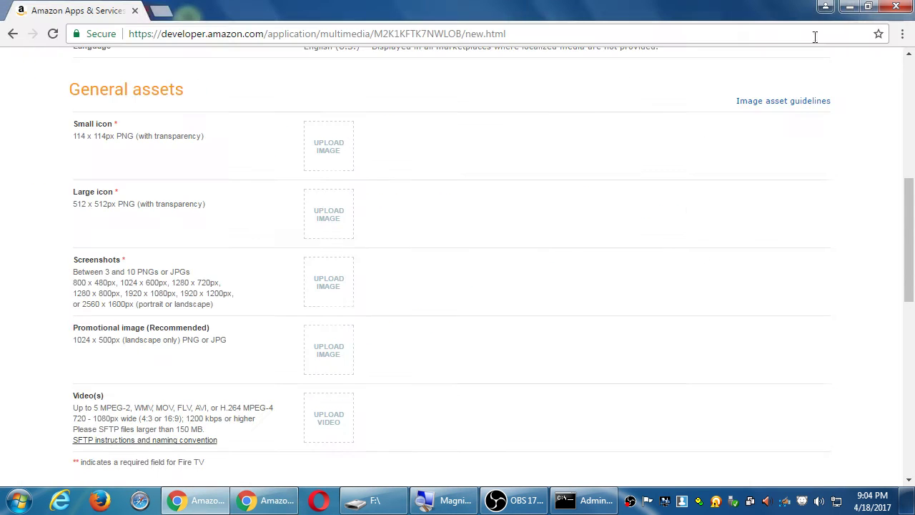
{"action": "scroll", "coordinate": [462, 355], "scroll_direction": "up", "scroll_amount": 4}
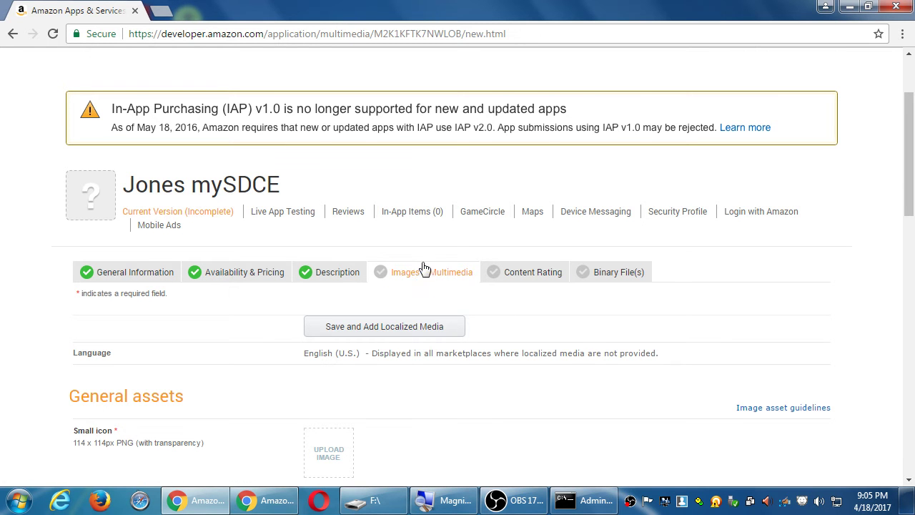
{"action": "left_click", "coordinate": [510, 278]}
{"action": "scroll", "coordinate": [653, 290], "scroll_direction": "down", "scroll_amount": 8}
{"action": "scroll", "coordinate": [653, 290], "scroll_direction": "down", "scroll_amount": 5}
{"action": "scroll", "coordinate": [650, 289], "scroll_direction": "up", "scroll_amount": 15}
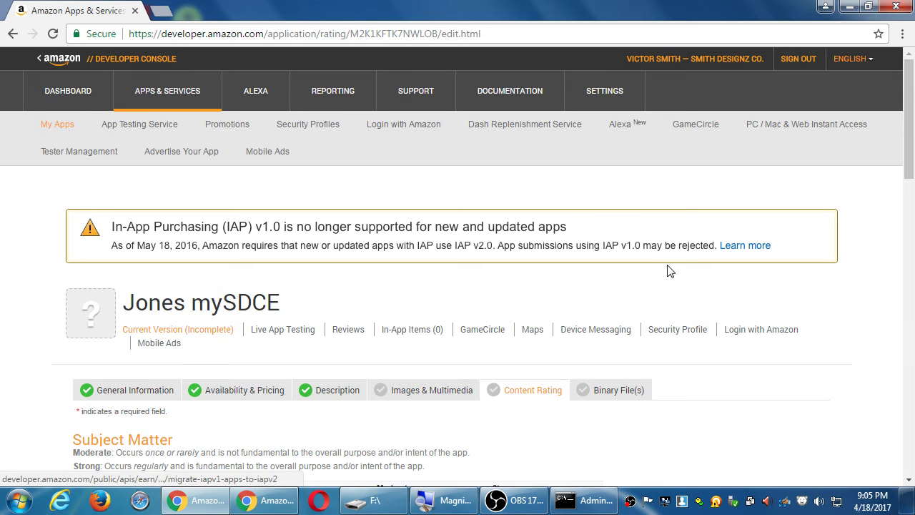
{"action": "scroll", "coordinate": [165, 294], "scroll_direction": "down", "scroll_amount": 3}
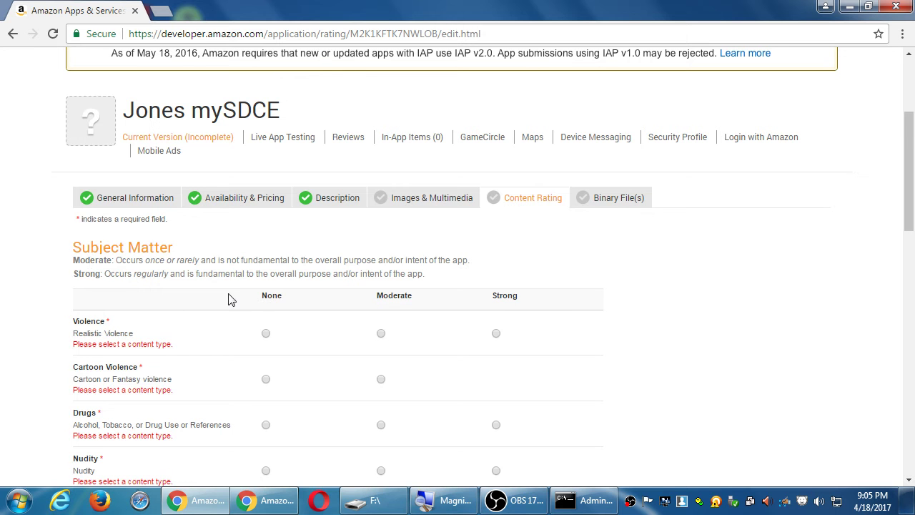
Rate violence, drugs, nudity, sexual content, intolerance and profanity None, and Academic Yes.
{"action": "left_click", "coordinate": [265, 334]}
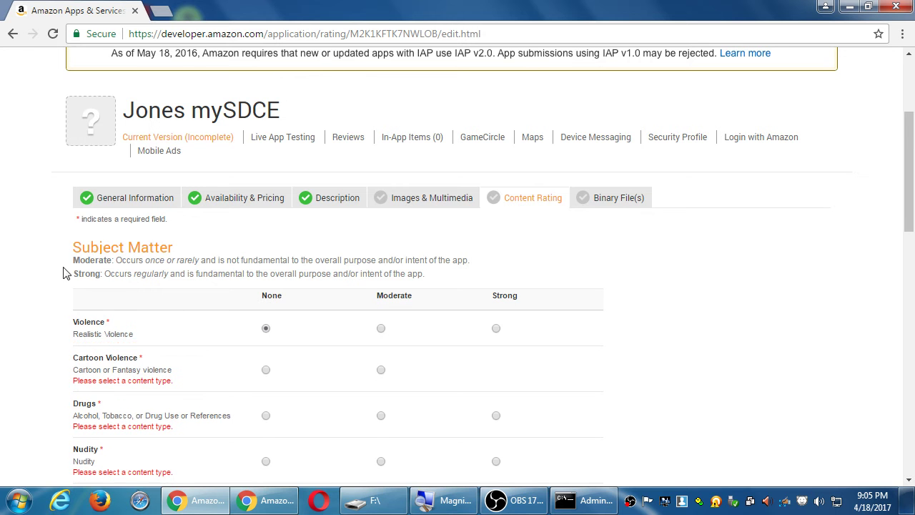
{"action": "scroll", "coordinate": [47, 257], "scroll_direction": "down", "scroll_amount": 2}
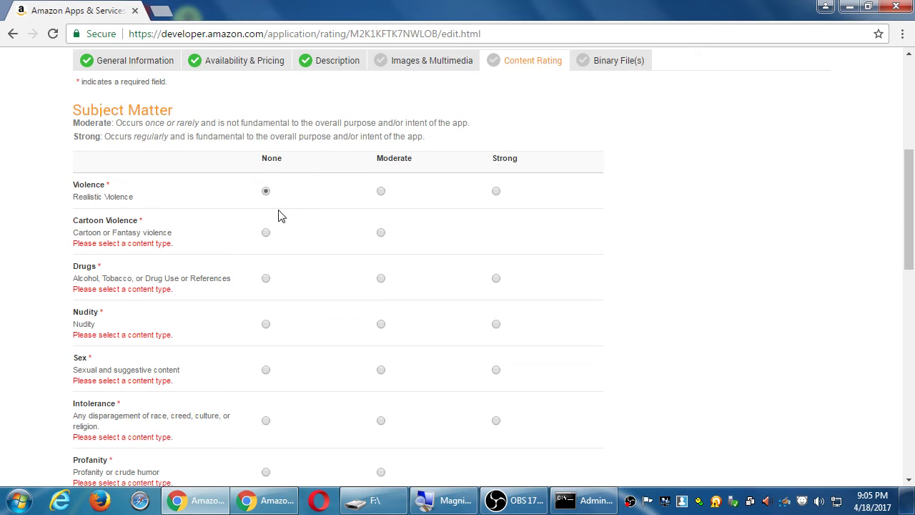
{"action": "left_click", "coordinate": [267, 234]}
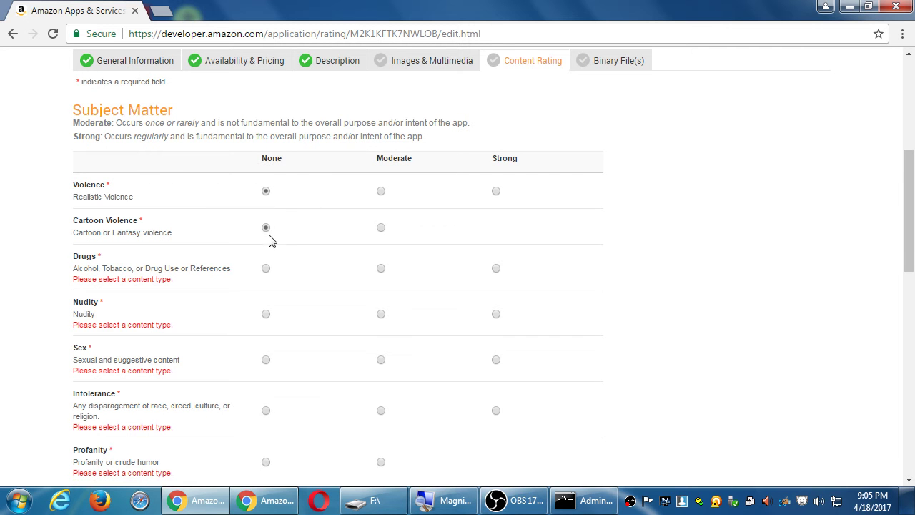
{"action": "left_click", "coordinate": [268, 272]}
{"action": "left_click", "coordinate": [269, 303]}
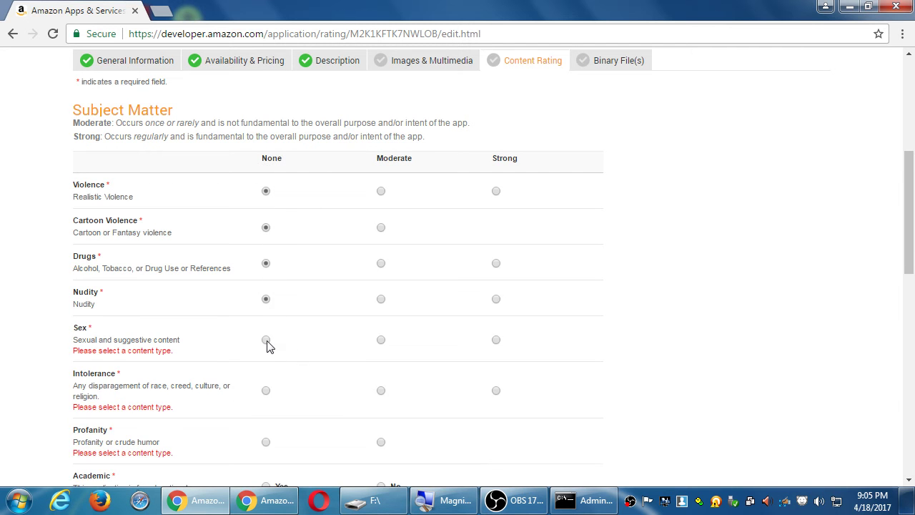
{"action": "left_click", "coordinate": [267, 342]}
{"action": "left_click", "coordinate": [266, 381]}
{"action": "scroll", "coordinate": [269, 329], "scroll_direction": "down", "scroll_amount": 3}
{"action": "left_click", "coordinate": [267, 315]}
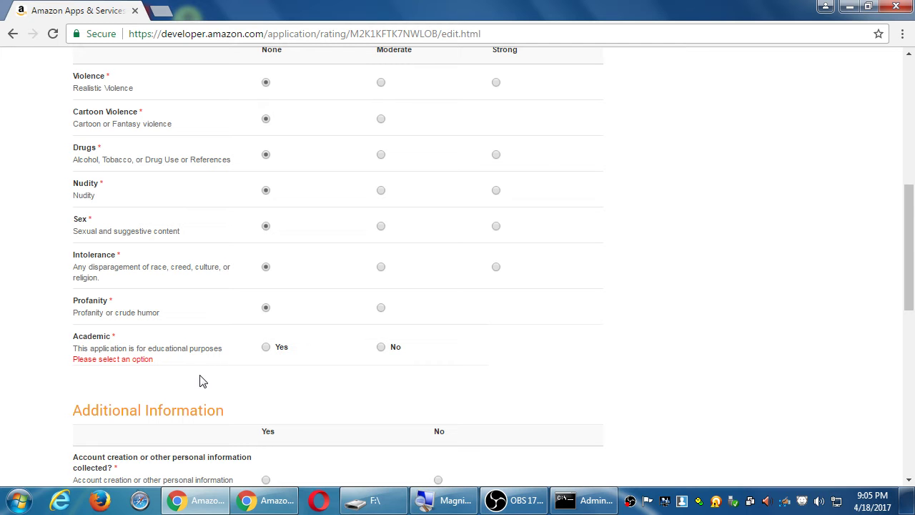
{"action": "left_click", "coordinate": [266, 347]}
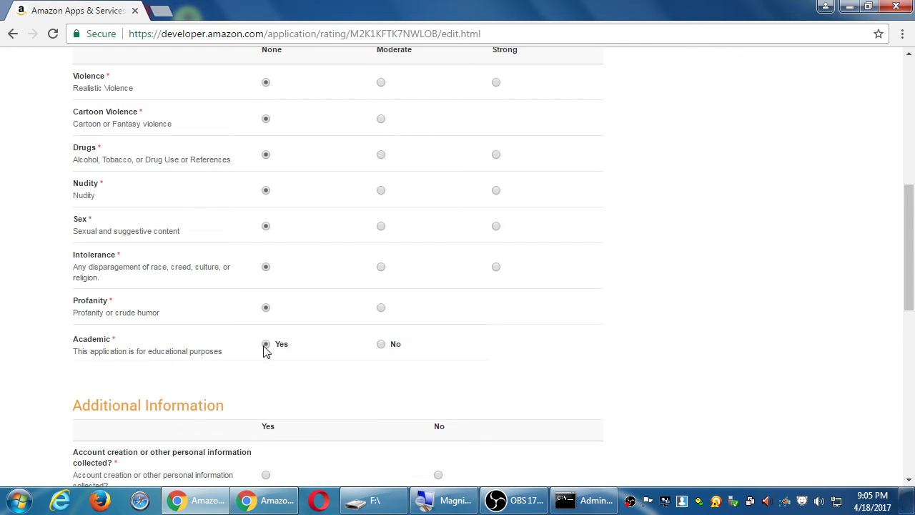
Answer No to the collecting personal information question under Additional Information.
{"action": "scroll", "coordinate": [10, 292], "scroll_direction": "down", "scroll_amount": 2}
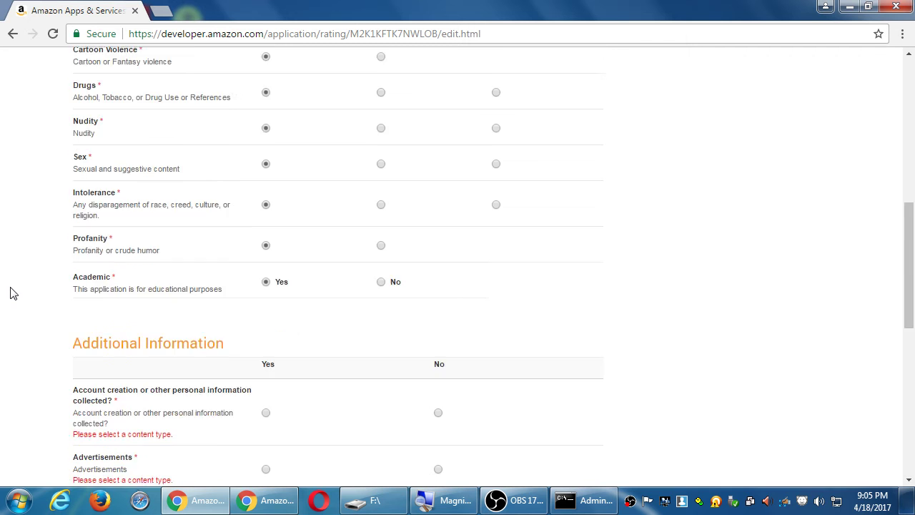
{"action": "scroll", "coordinate": [10, 293], "scroll_direction": "down", "scroll_amount": 1}
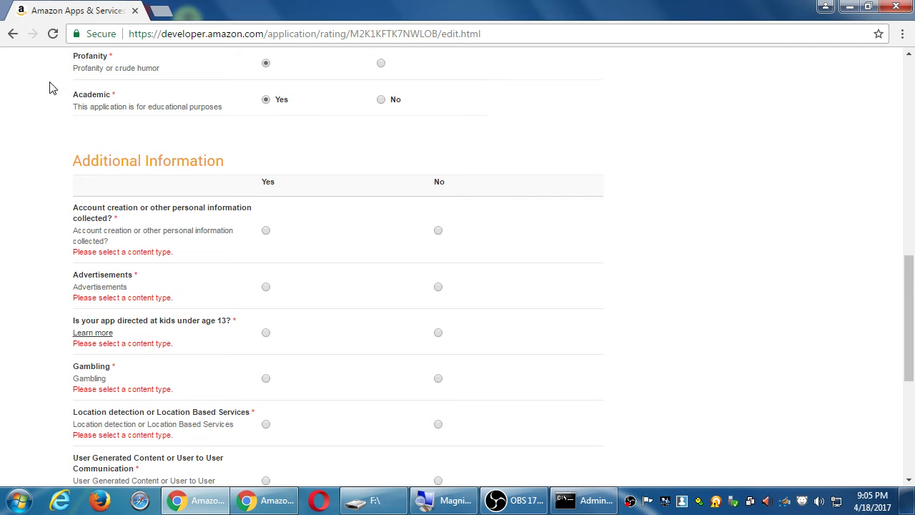
{"action": "left_click", "coordinate": [266, 232]}
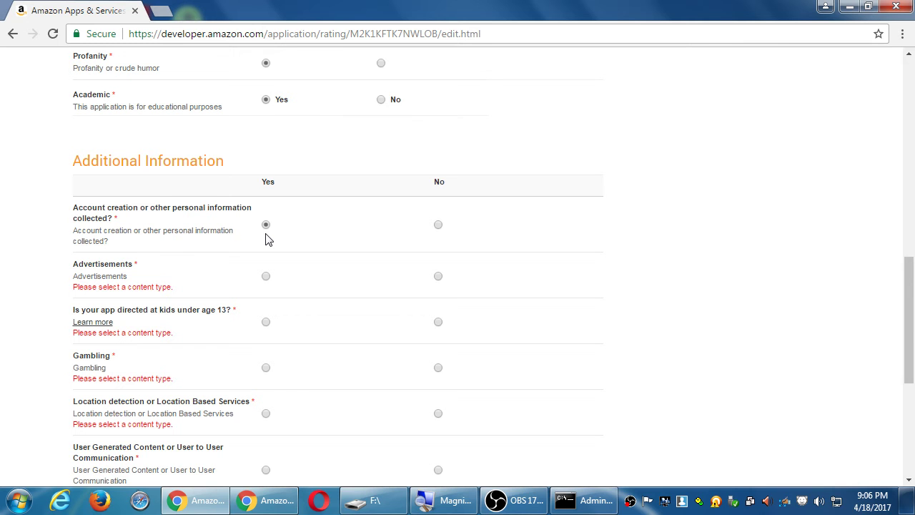
{"action": "left_click", "coordinate": [438, 277]}
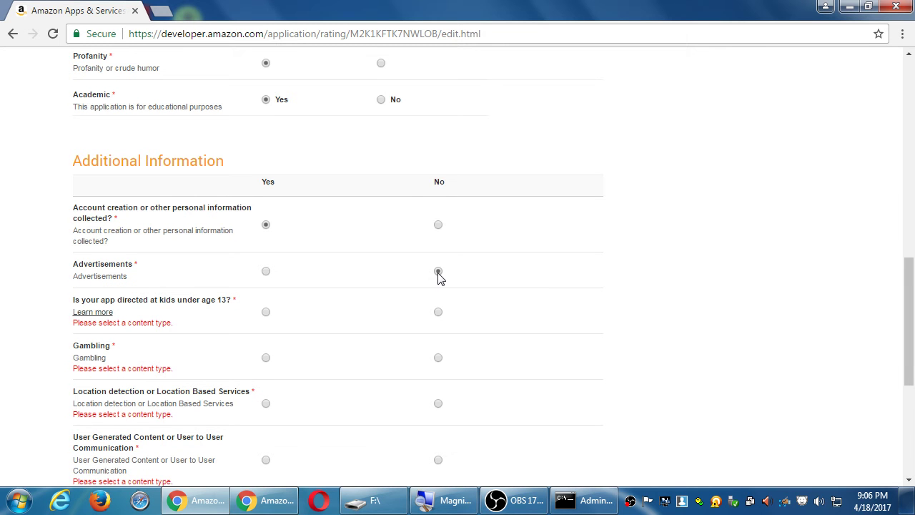
{"action": "left_click", "coordinate": [438, 225]}
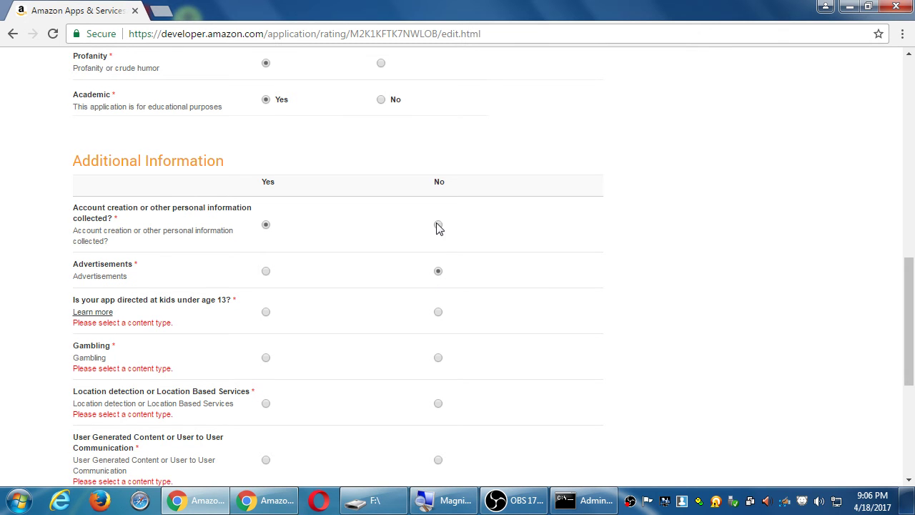
{"action": "left_click", "coordinate": [266, 275]}
Settle the Advertisements question on No.
{"action": "scroll", "coordinate": [178, 286], "scroll_direction": "down", "scroll_amount": 1}
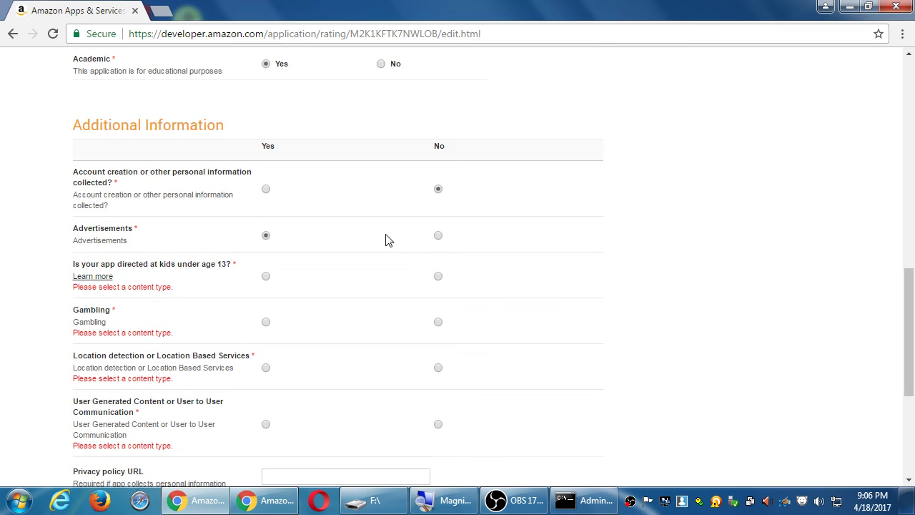
{"action": "left_click", "coordinate": [436, 238]}
{"action": "left_click", "coordinate": [266, 237]}
{"action": "left_click", "coordinate": [438, 237]}
{"action": "left_click", "coordinate": [266, 238]}
{"action": "left_click", "coordinate": [438, 237]}
{"action": "left_click", "coordinate": [266, 236]}
{"action": "left_click", "coordinate": [438, 236]}
{"action": "left_click", "coordinate": [267, 237]}
{"action": "left_click", "coordinate": [266, 236]}
{"action": "left_click", "coordinate": [438, 237]}
{"action": "scroll", "coordinate": [613, 235], "scroll_direction": "down", "scroll_amount": 1}
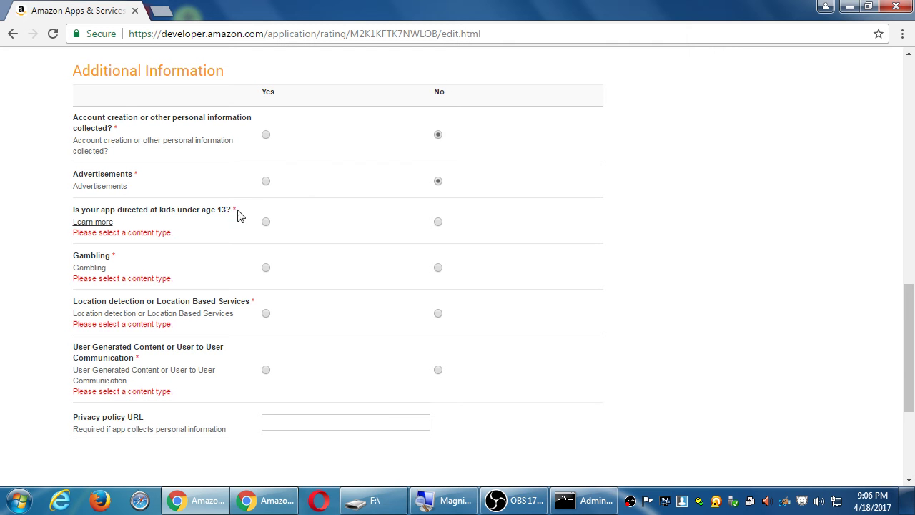
Answer No for kids under 13, Gambling and Location detection, and Yes for User Generated Content.
{"action": "left_click", "coordinate": [438, 222]}
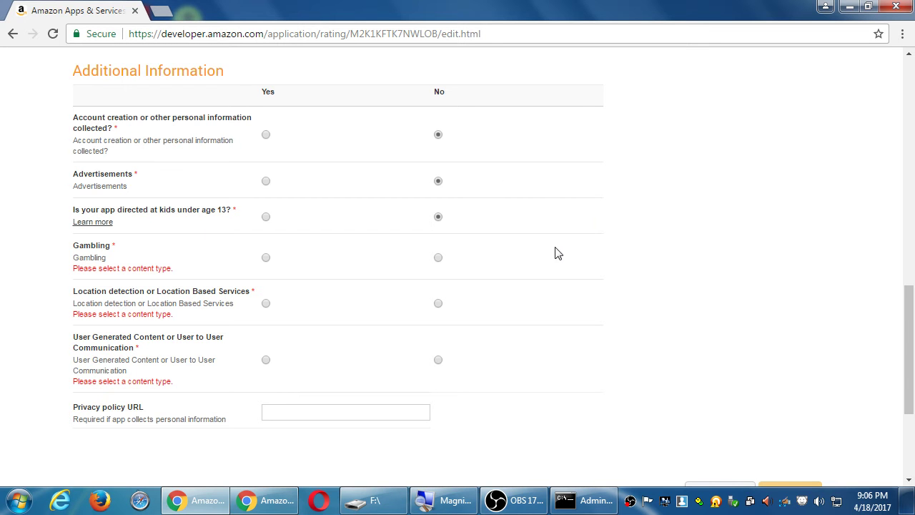
{"action": "left_click", "coordinate": [439, 259]}
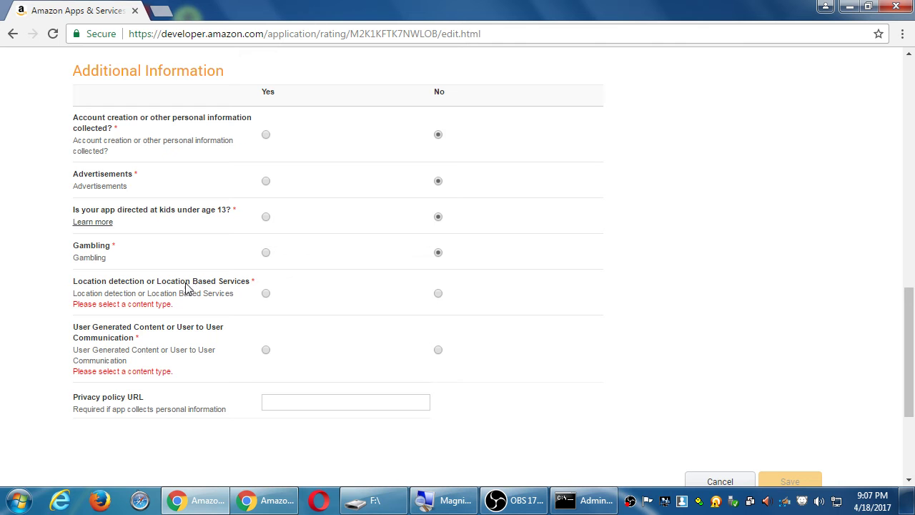
{"action": "left_click", "coordinate": [436, 297]}
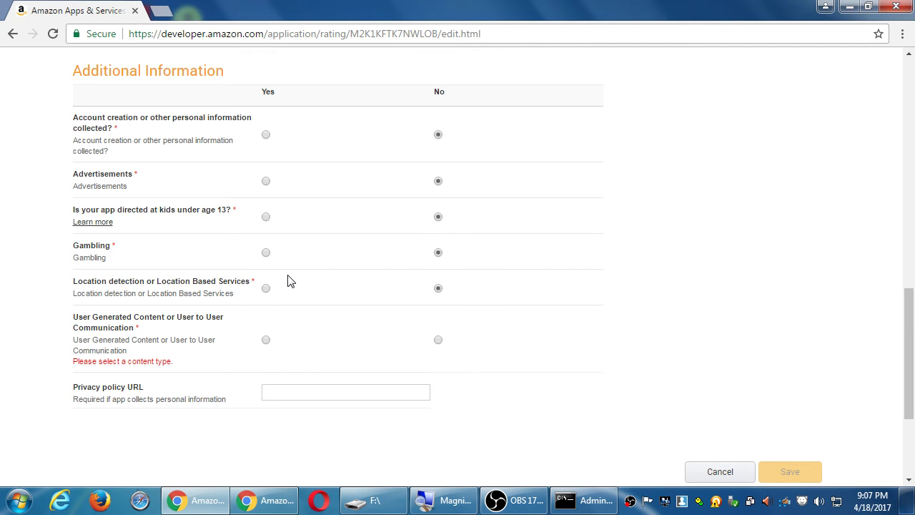
{"action": "left_click", "coordinate": [265, 340]}
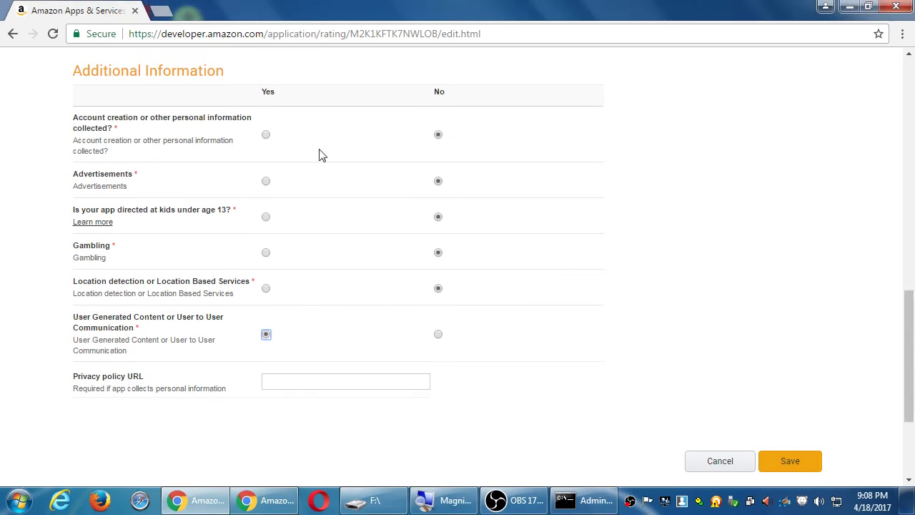
Keep User Generated Content at Yes, answer Yes to account creation, and select the Privacy policy URL box.
{"action": "left_click", "coordinate": [440, 336]}
{"action": "left_click", "coordinate": [268, 334]}
{"action": "left_click", "coordinate": [268, 137]}
{"action": "left_click", "coordinate": [288, 380]}
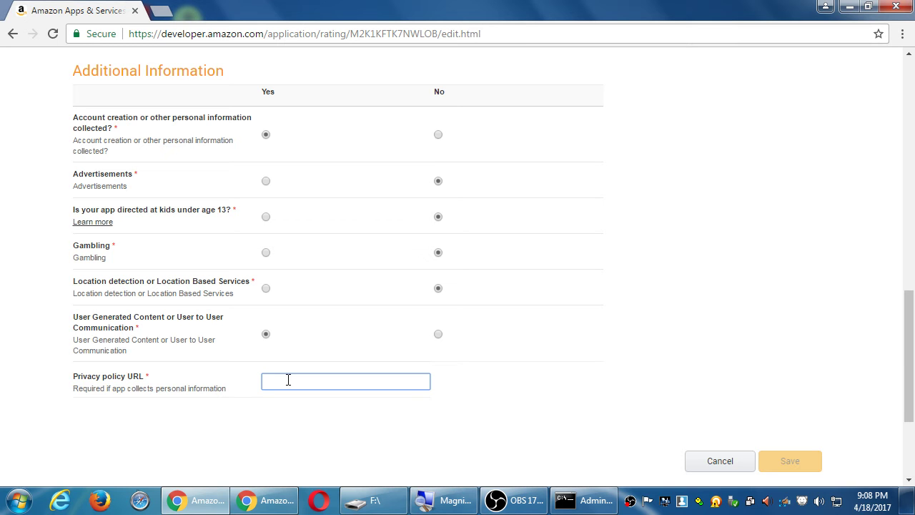
{"action": "left_click", "coordinate": [441, 136]}
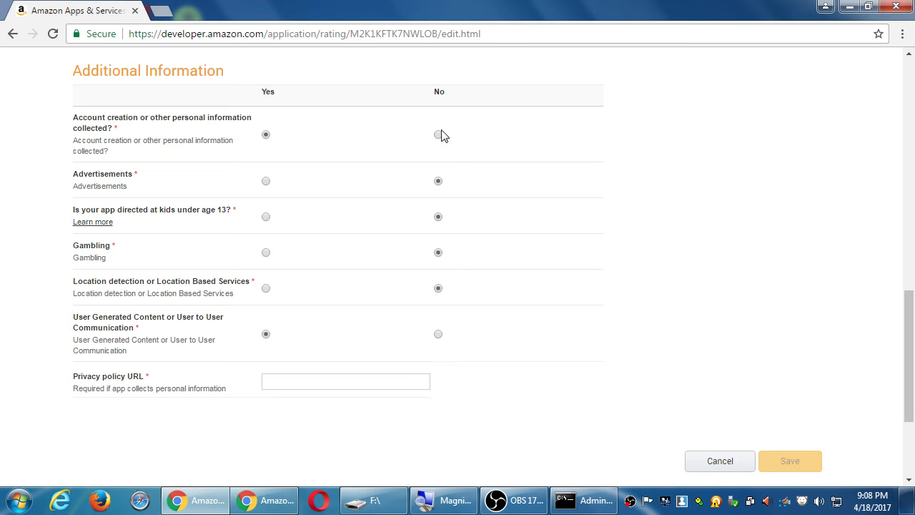
{"action": "left_click", "coordinate": [439, 335]}
{"action": "left_click", "coordinate": [438, 135]}
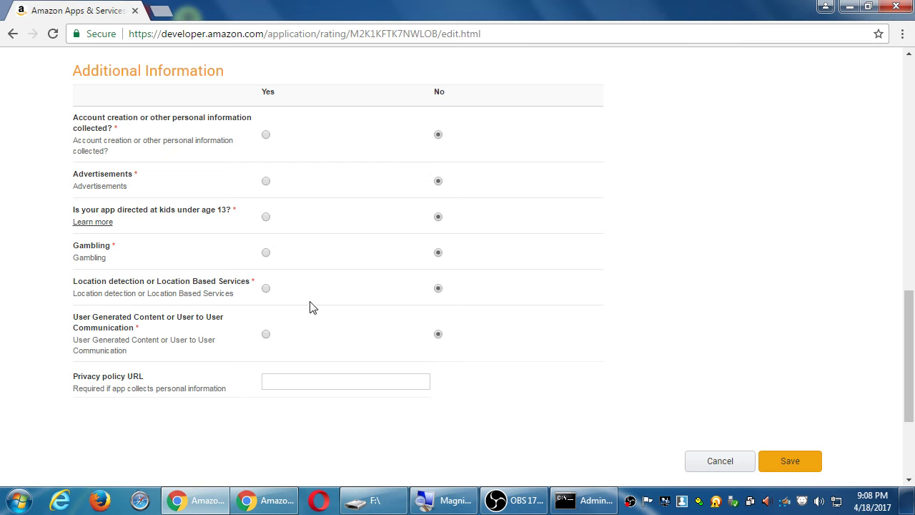
{"action": "left_click", "coordinate": [266, 334]}
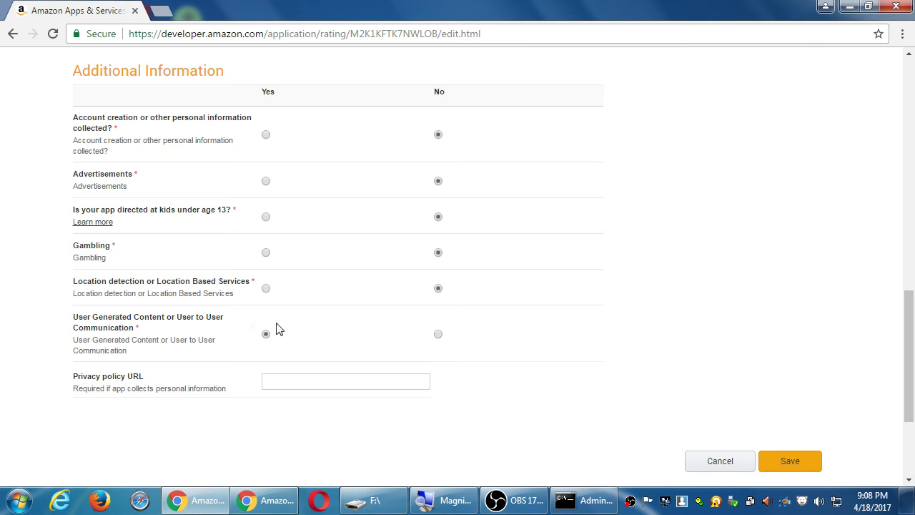
{"action": "left_click", "coordinate": [266, 135]}
{"action": "left_click", "coordinate": [286, 378]}
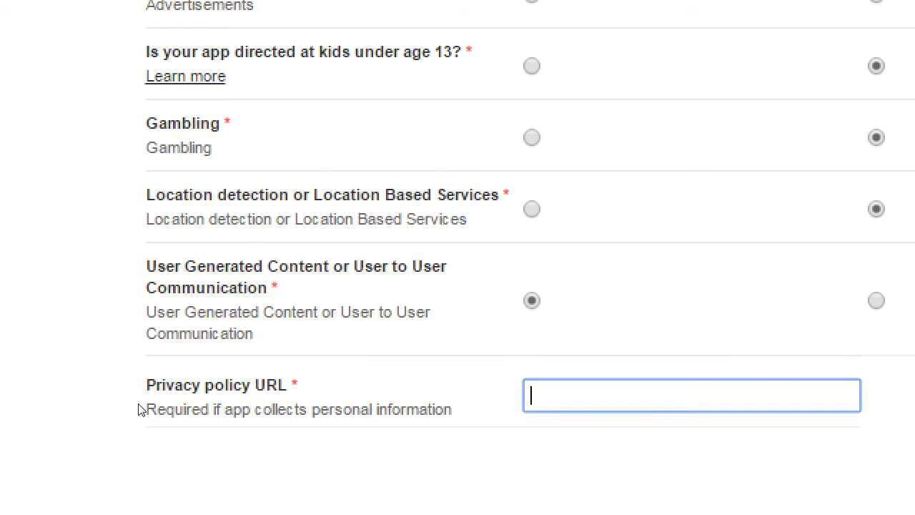
Start typing victorsapps.com/privac into a new browser tab.
{"action": "left_click", "coordinate": [330, 6]}
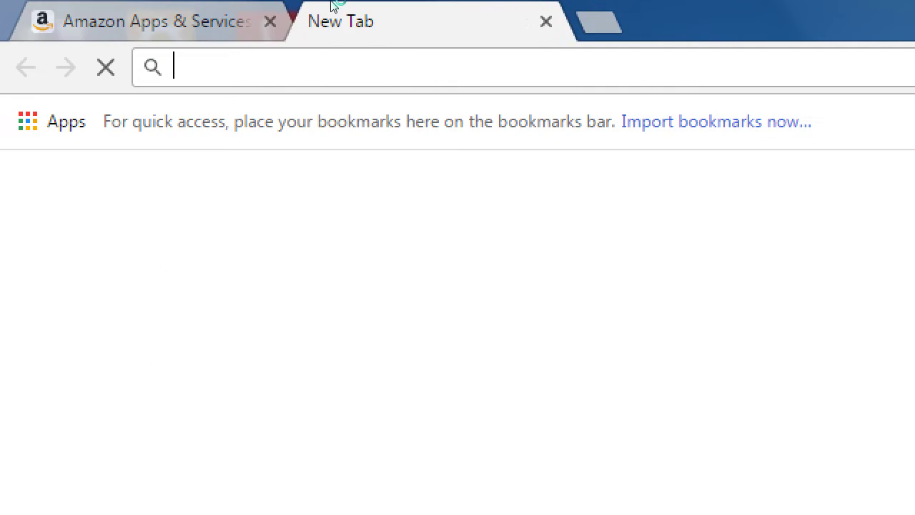
{"action": "type", "text": "victorsapps.com/privac"}
{"action": "key", "text": "shift+Left"}
{"action": "key", "text": "shift+Left"}
{"action": "key", "text": "shift+Left"}
{"action": "key", "text": "shift+Left"}
{"action": "key", "text": "shift+Left"}
{"action": "key", "text": "shift+Left"}
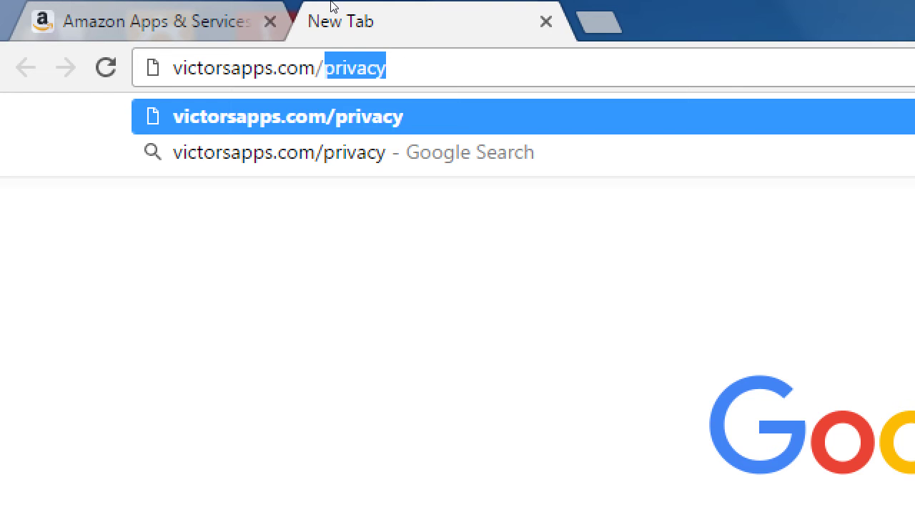
Search Google for 'app privacy policy example' and close the leftover empty tab.
{"action": "key", "text": "ctrl+t"}
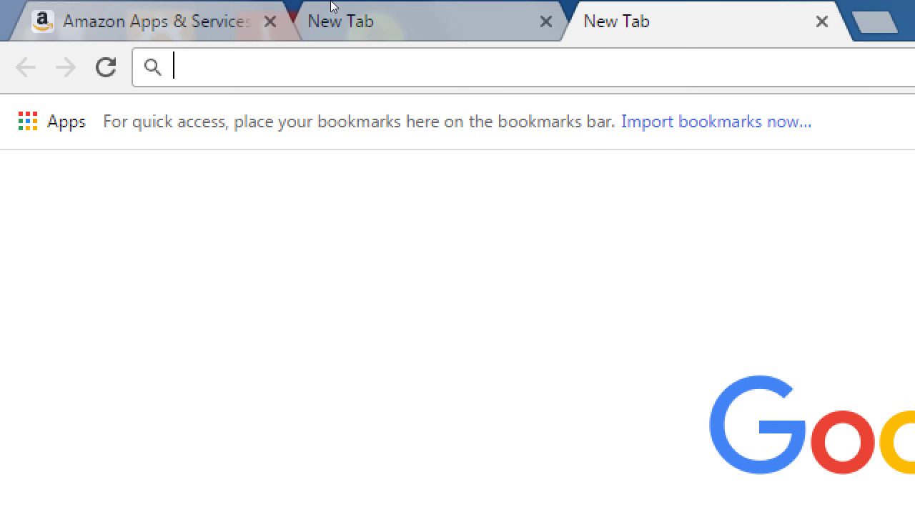
{"action": "type", "text": "privacy p"}
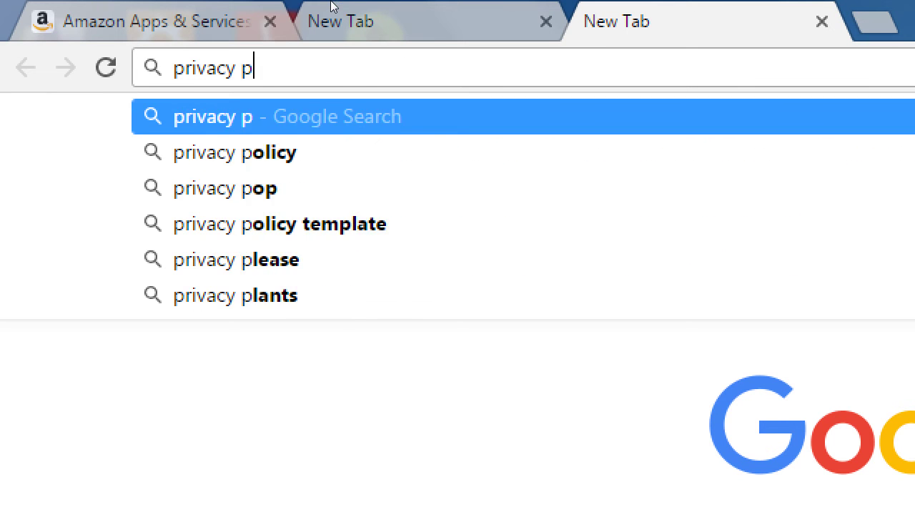
{"action": "type", "text": "olicy"}
{"action": "key", "text": "Down"}
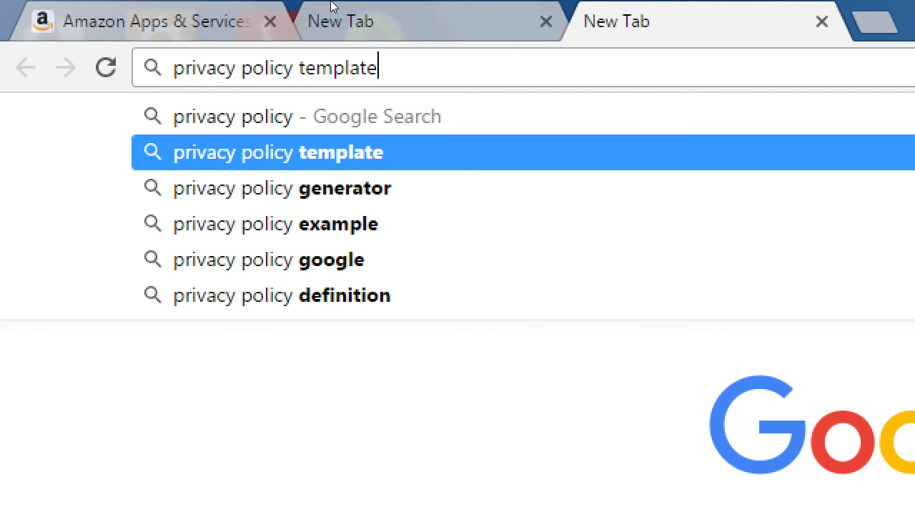
{"action": "key", "text": "Down"}
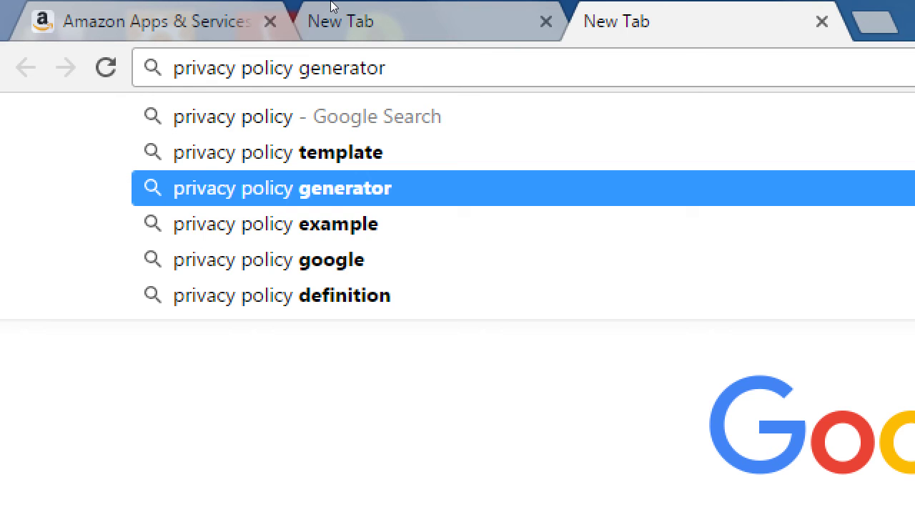
{"action": "key", "text": "Down"}
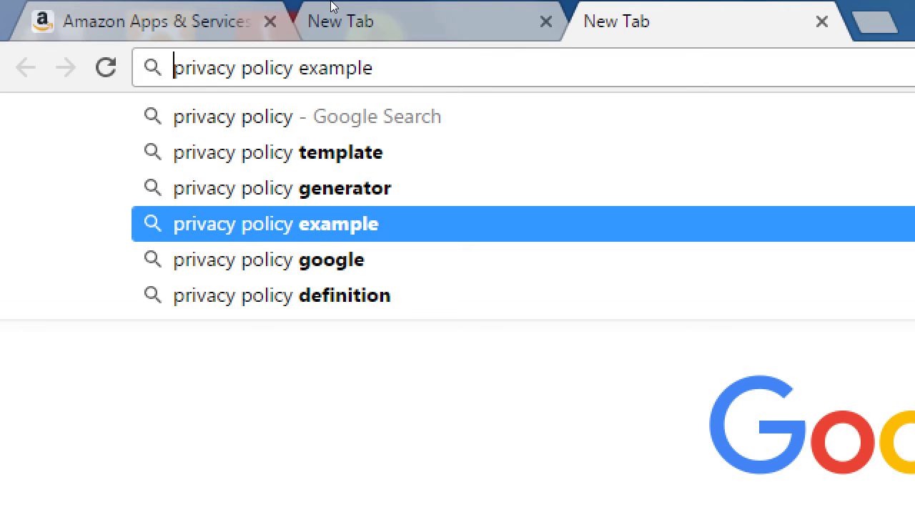
{"action": "type", "text": "a"}
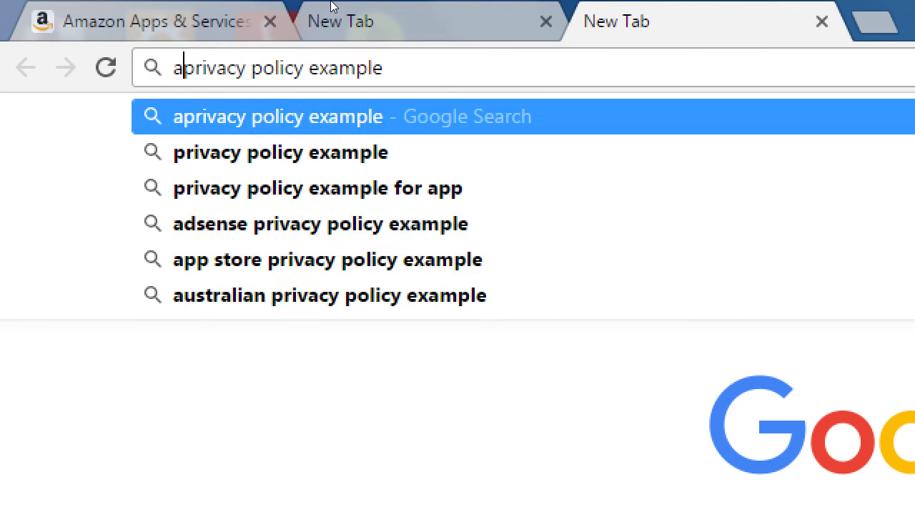
{"action": "type", "text": "pp"}
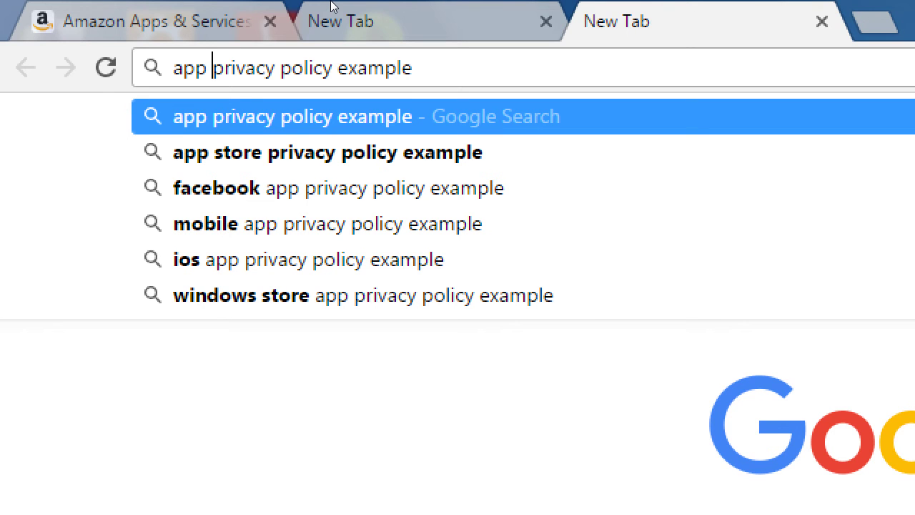
{"action": "key", "text": "Return"}
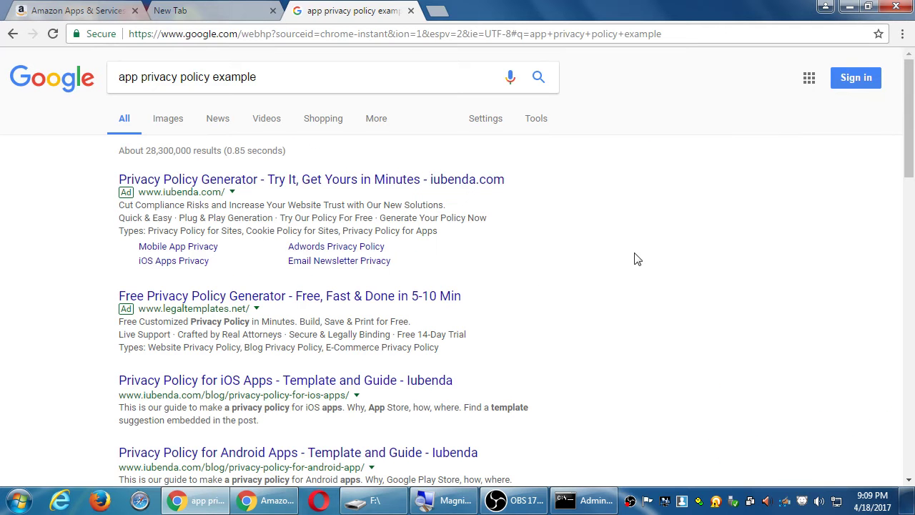
{"action": "scroll", "coordinate": [652, 298], "scroll_direction": "down", "scroll_amount": 2}
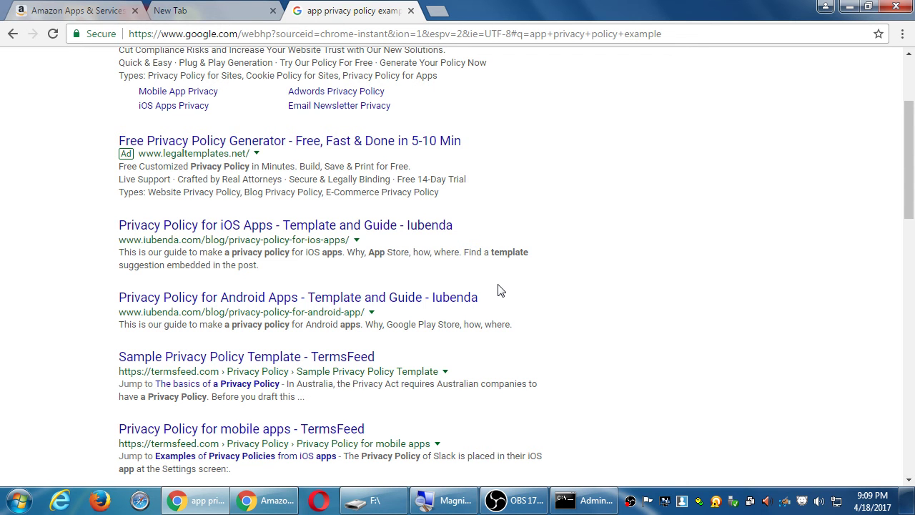
{"action": "key", "text": "ctrl+shift+Tab"}
{"action": "key", "text": "ctrl+w"}
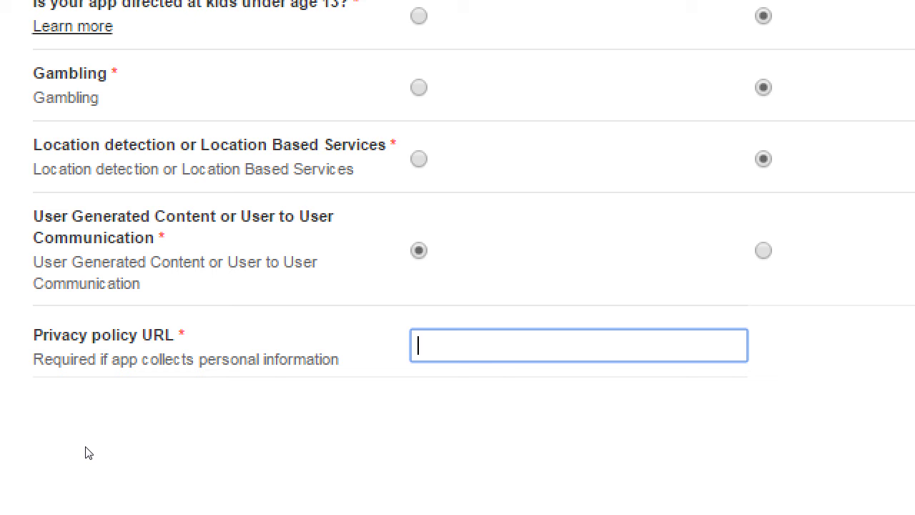
{"action": "type", "text": "http://victor"}
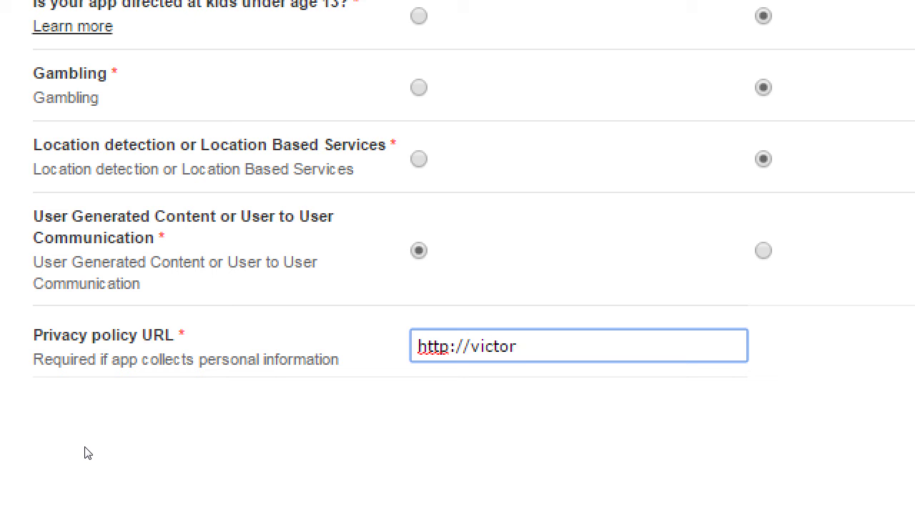
{"action": "type", "text": "sapps.com/"}
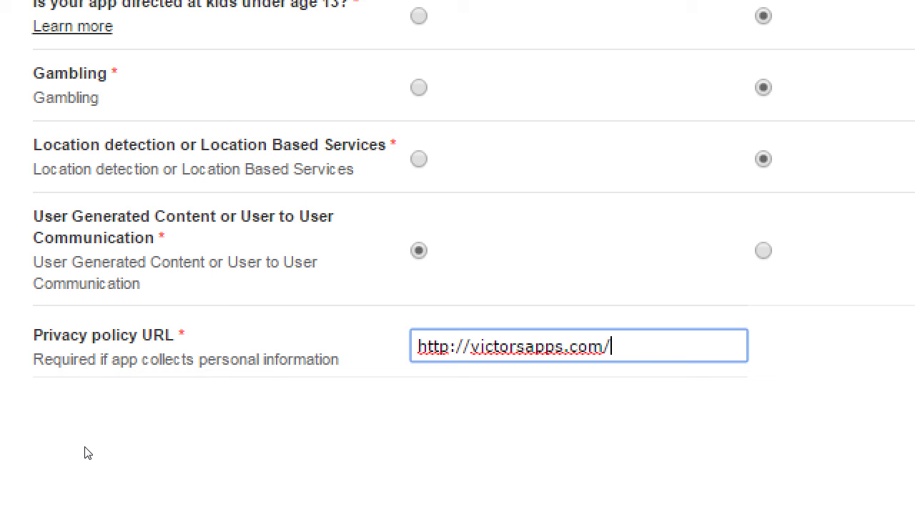
{"action": "type", "text": "privacy.html"}
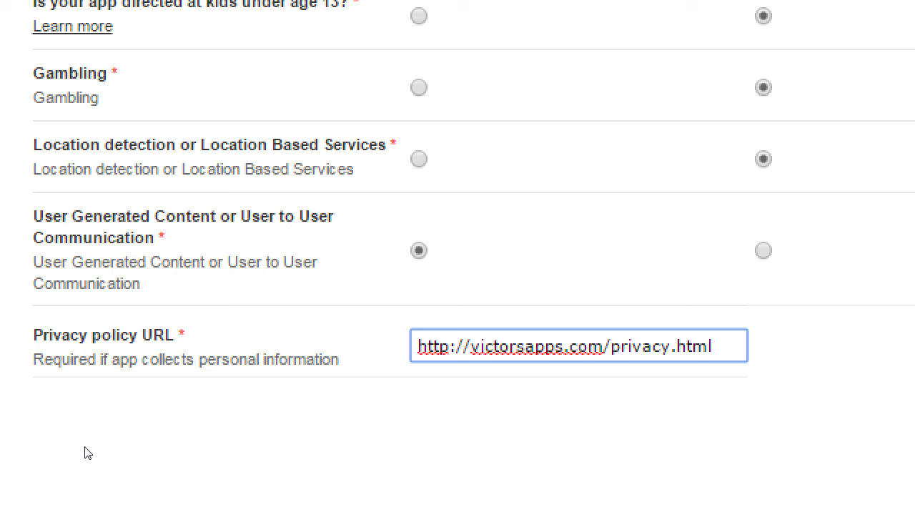
{"action": "key", "text": "ctrl+Tab"}
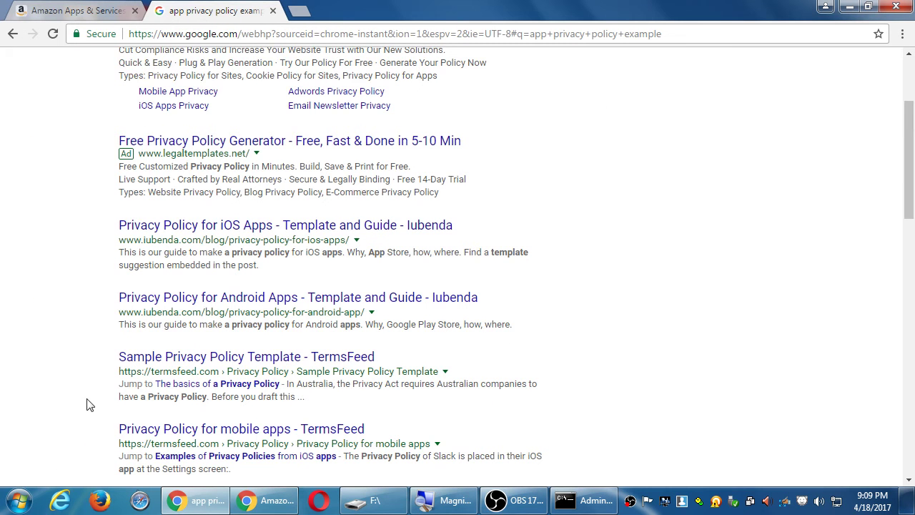
{"action": "left_click", "coordinate": [200, 227]}
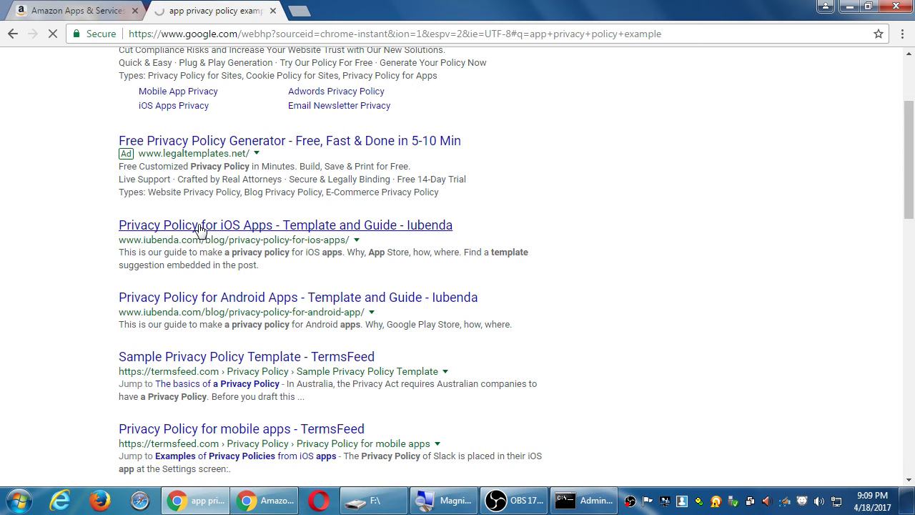
{"action": "scroll", "coordinate": [199, 262], "scroll_direction": "down", "scroll_amount": 2}
{"action": "scroll", "coordinate": [198, 262], "scroll_direction": "down", "scroll_amount": 5}
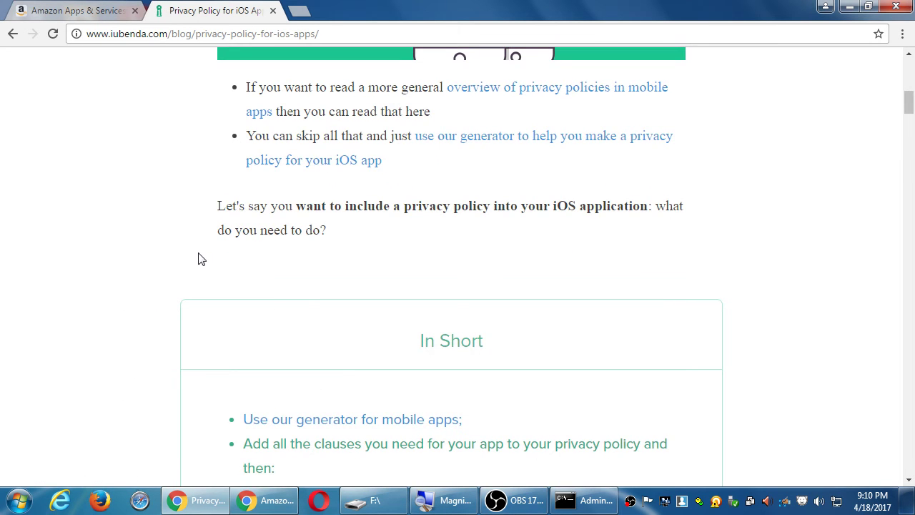
{"action": "scroll", "coordinate": [201, 259], "scroll_direction": "down", "scroll_amount": 4}
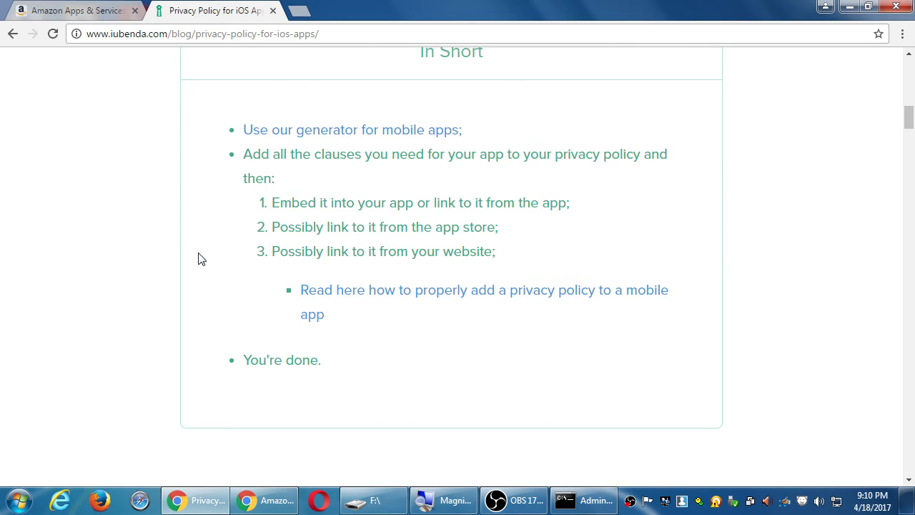
{"action": "scroll", "coordinate": [201, 259], "scroll_direction": "down", "scroll_amount": 5}
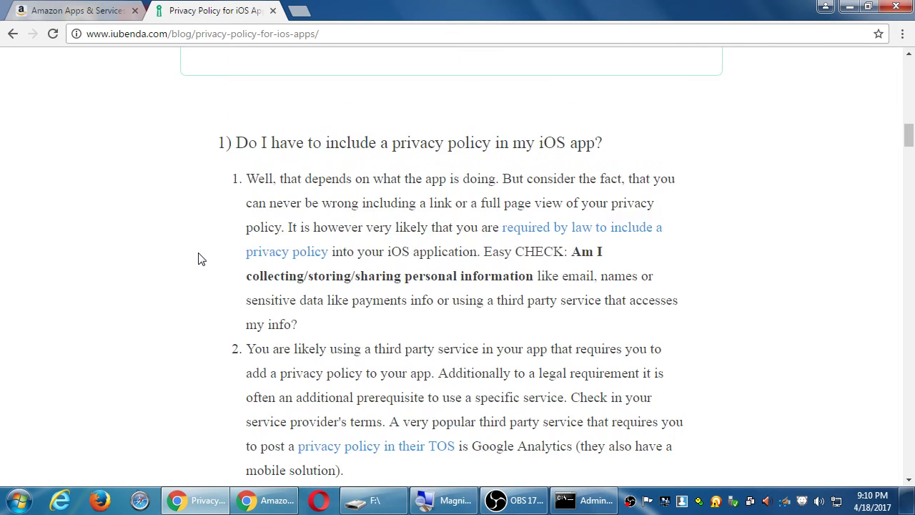
{"action": "scroll", "coordinate": [201, 259], "scroll_direction": "down", "scroll_amount": 4}
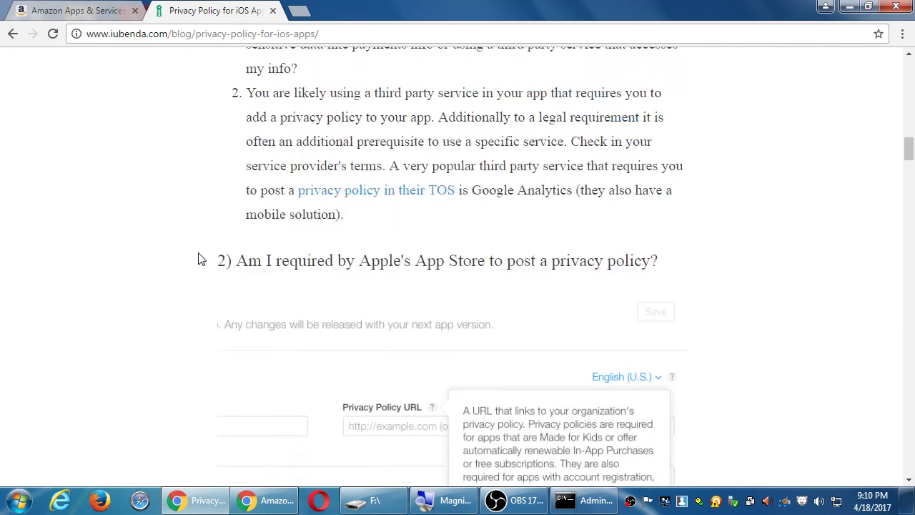
{"action": "scroll", "coordinate": [200, 259], "scroll_direction": "down", "scroll_amount": 2}
{"action": "scroll", "coordinate": [201, 259], "scroll_direction": "down", "scroll_amount": 6}
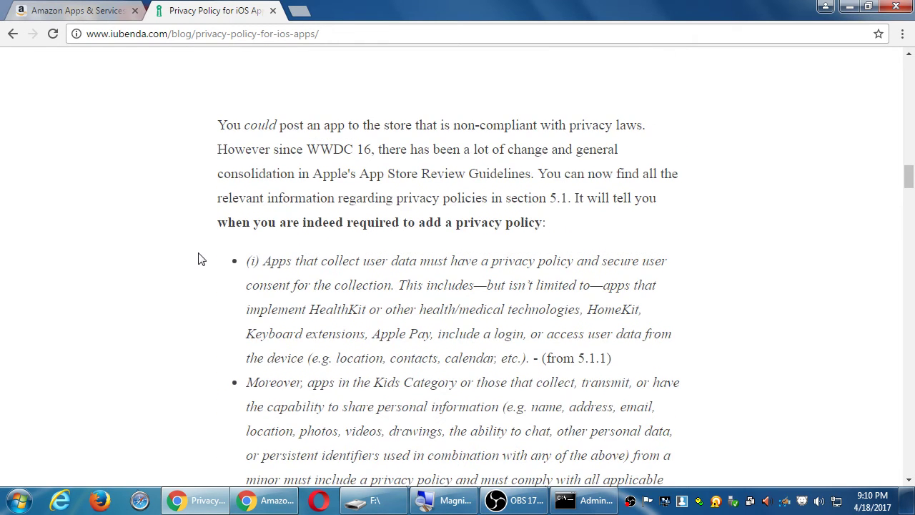
{"action": "scroll", "coordinate": [201, 259], "scroll_direction": "down", "scroll_amount": 8}
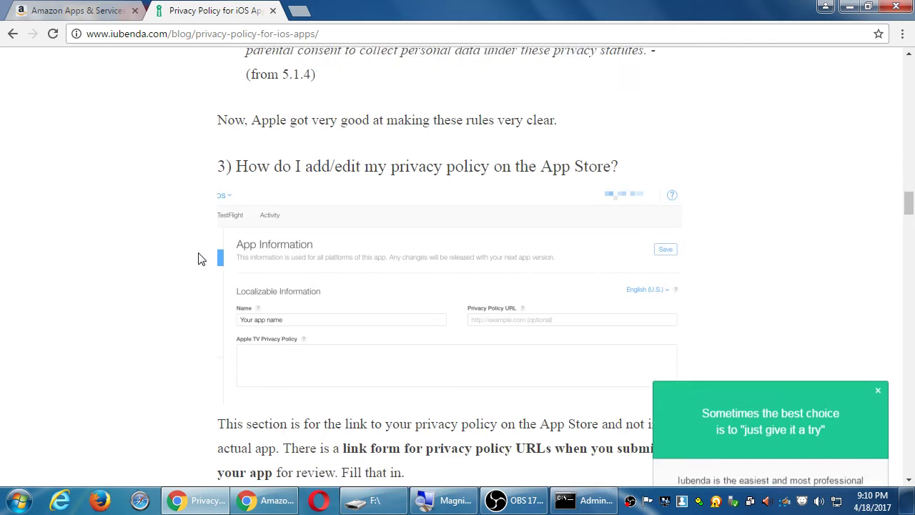
{"action": "scroll", "coordinate": [201, 259], "scroll_direction": "down", "scroll_amount": 13}
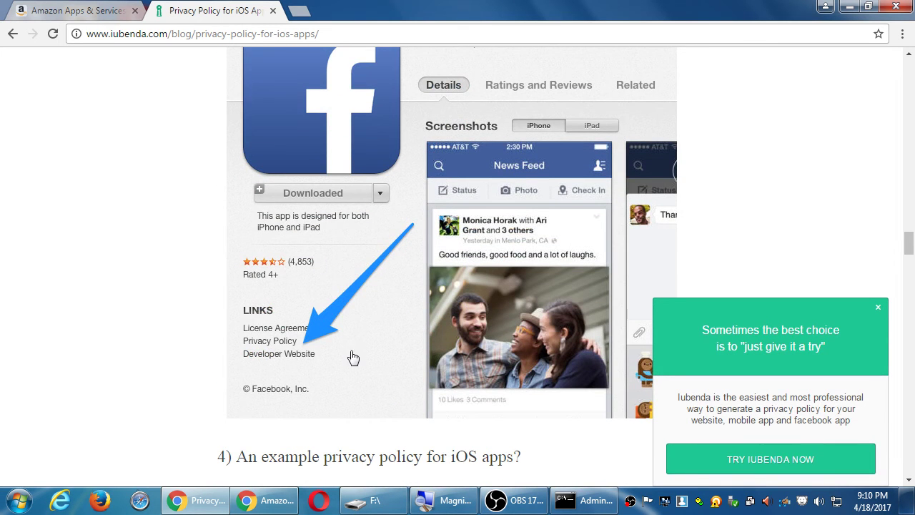
{"action": "scroll", "coordinate": [298, 340], "scroll_direction": "down", "scroll_amount": 1}
{"action": "scroll", "coordinate": [299, 341], "scroll_direction": "down", "scroll_amount": 6}
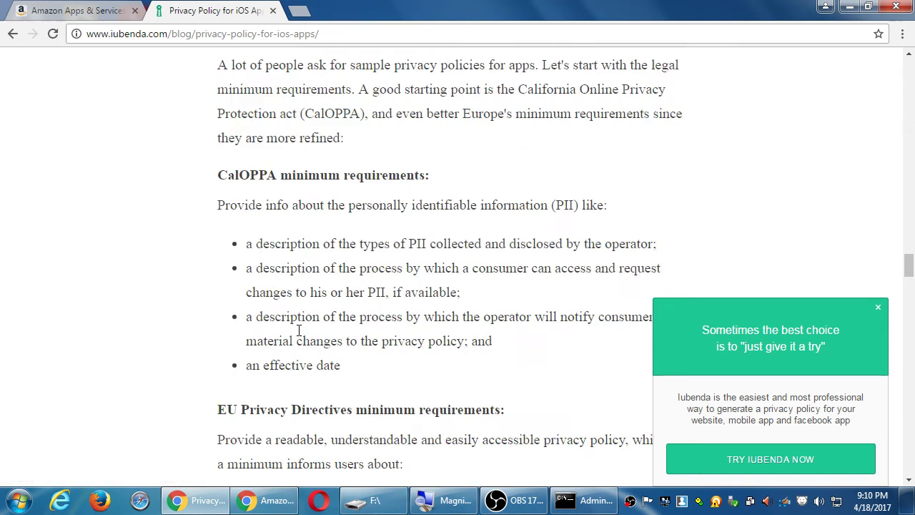
{"action": "scroll", "coordinate": [299, 331], "scroll_direction": "down", "scroll_amount": 2}
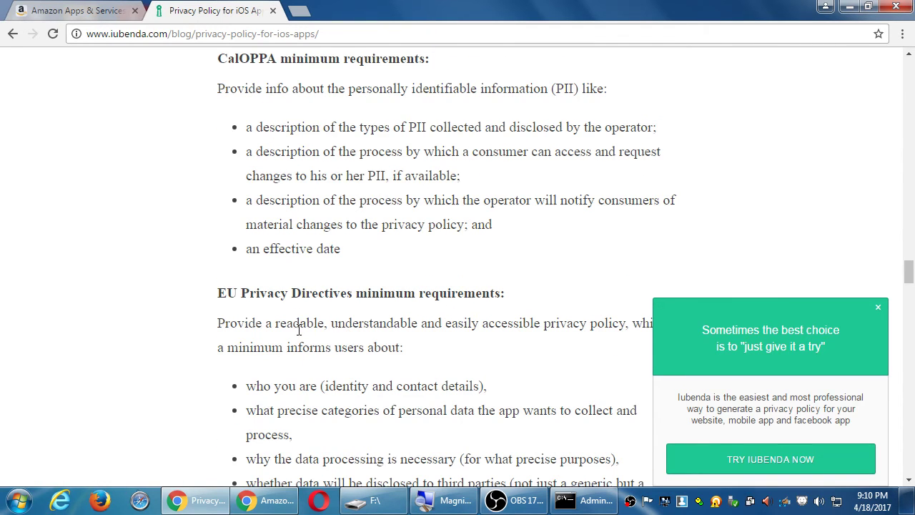
{"action": "scroll", "coordinate": [299, 329], "scroll_direction": "down", "scroll_amount": 7}
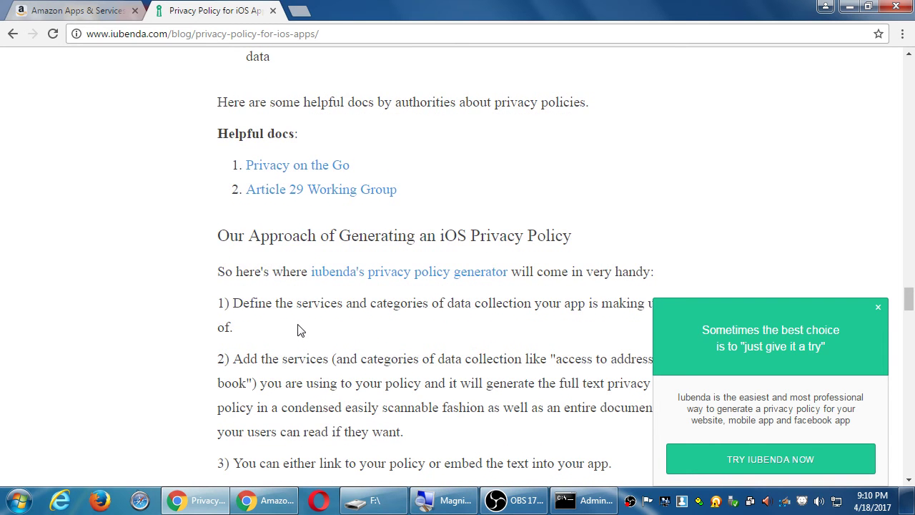
Save the Content Rating answers in the Amazon Apps tab and review the resulting detail page.
{"action": "left_click", "coordinate": [91, 8]}
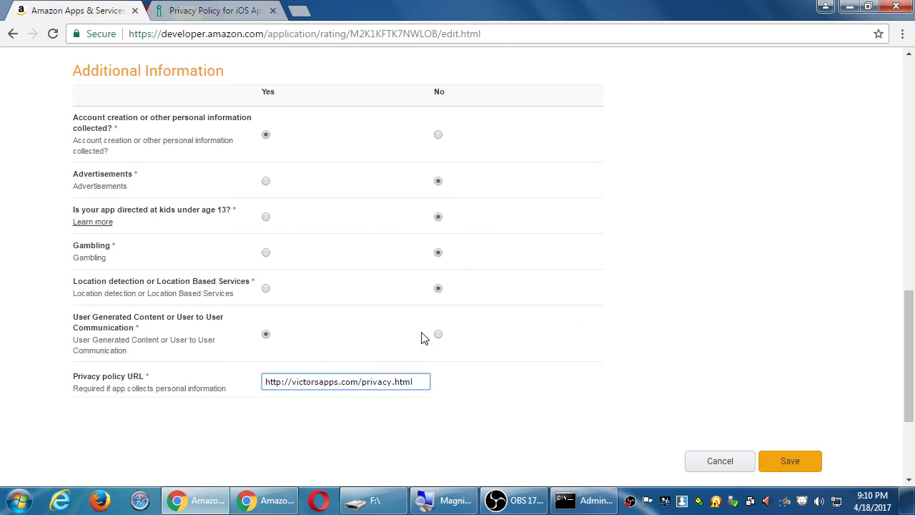
{"action": "left_click", "coordinate": [781, 465]}
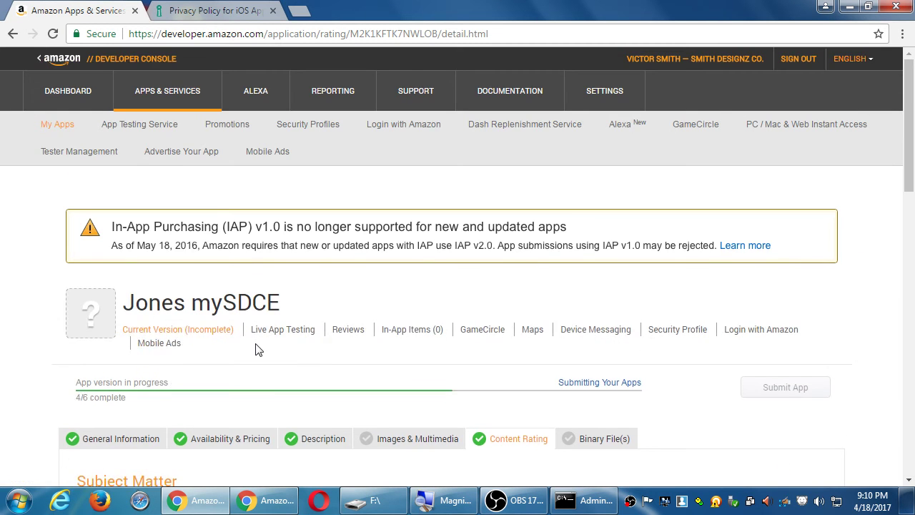
{"action": "scroll", "coordinate": [258, 349], "scroll_direction": "down", "scroll_amount": 6}
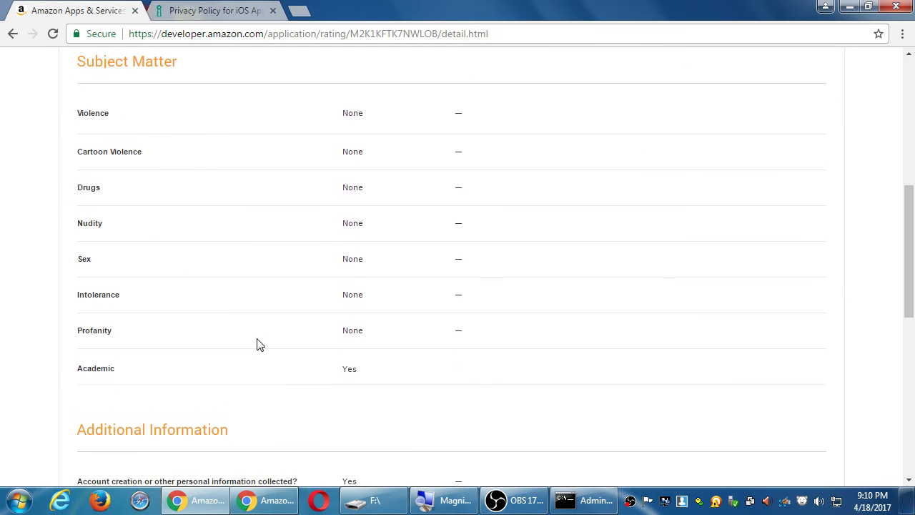
{"action": "scroll", "coordinate": [259, 345], "scroll_direction": "down", "scroll_amount": 7}
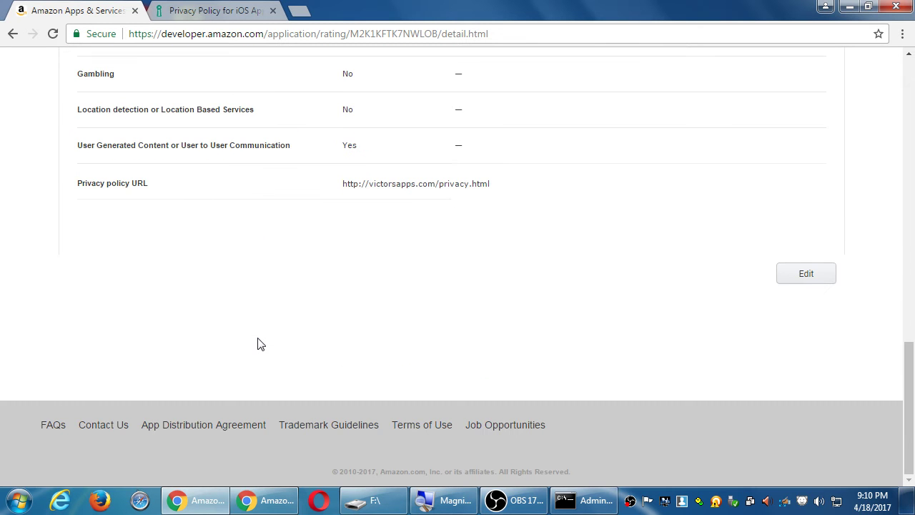
{"action": "scroll", "coordinate": [260, 344], "scroll_direction": "up", "scroll_amount": 13}
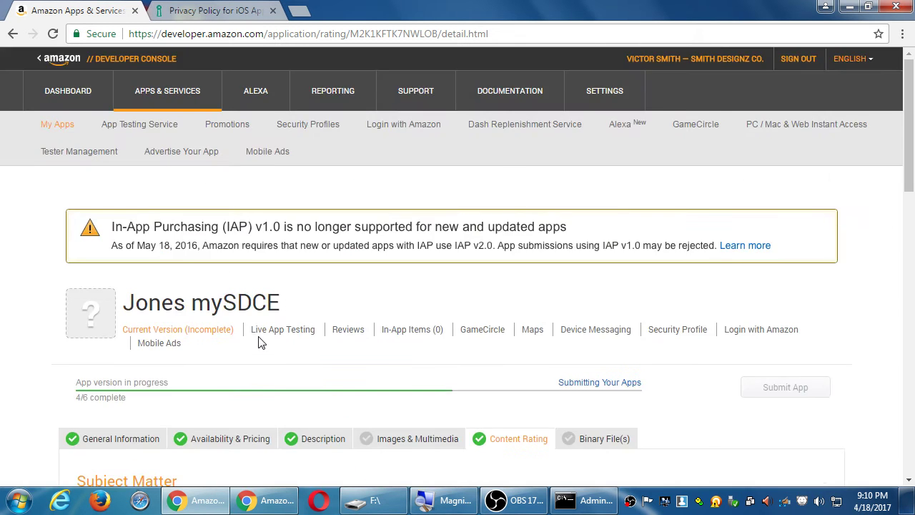
{"action": "scroll", "coordinate": [259, 343], "scroll_direction": "down", "scroll_amount": 3}
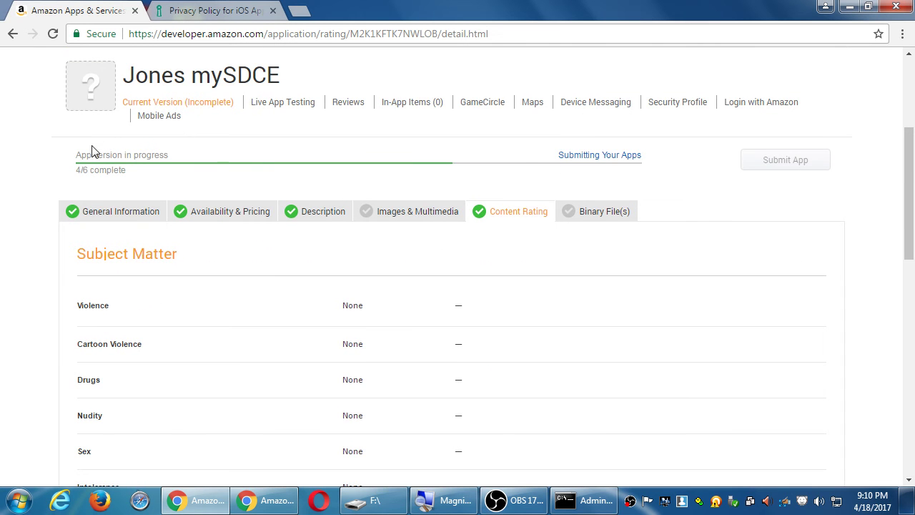
Open the listing's Binary File(s) section and look through it.
{"action": "left_click", "coordinate": [588, 216]}
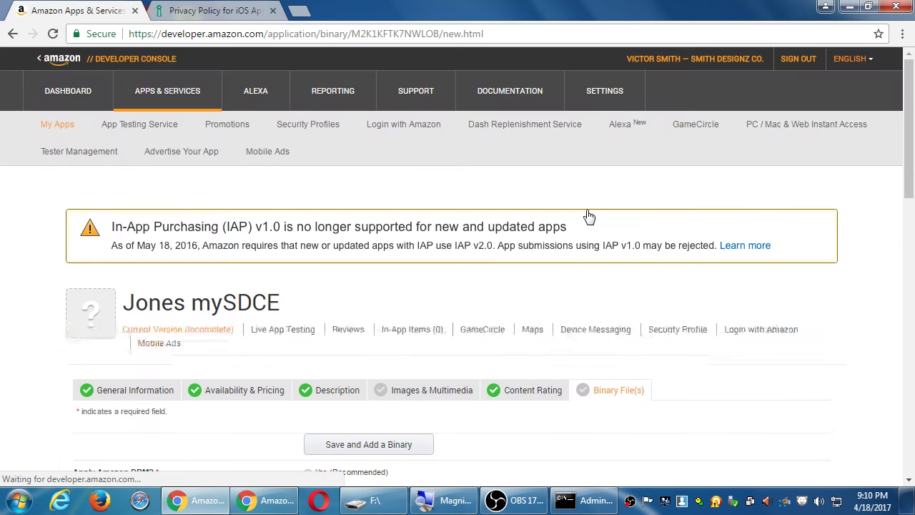
{"action": "scroll", "coordinate": [715, 370], "scroll_direction": "down", "scroll_amount": 3}
{"action": "scroll", "coordinate": [715, 370], "scroll_direction": "down", "scroll_amount": 2}
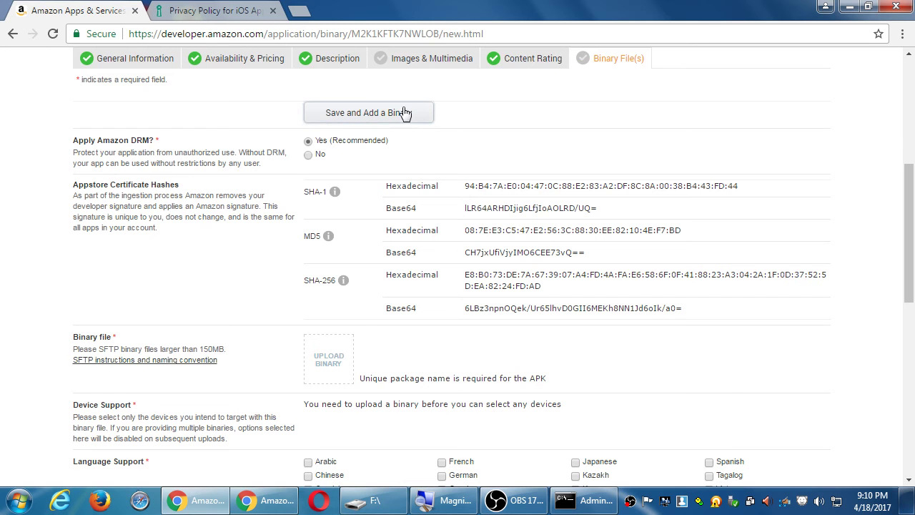
Switch to Images & Multimedia and review the empty icon, screenshot and Fire TV slots.
{"action": "left_click", "coordinate": [400, 60]}
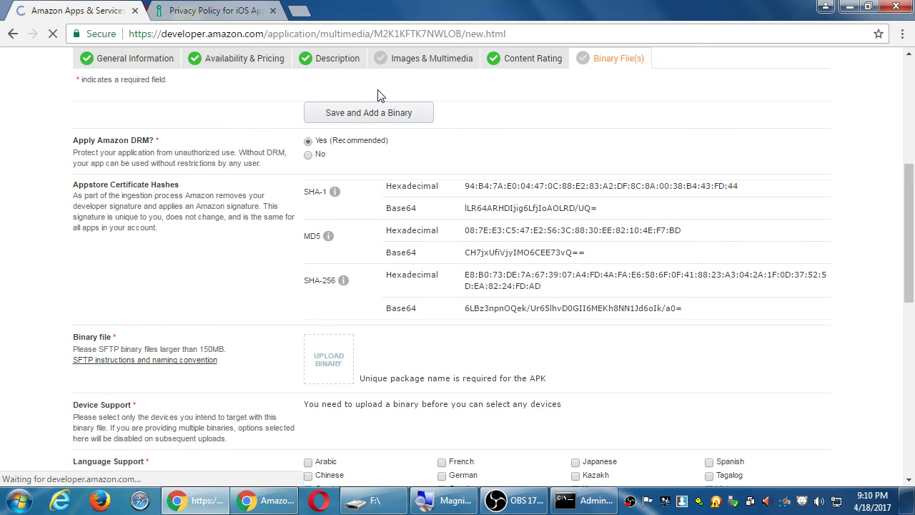
{"action": "scroll", "coordinate": [449, 376], "scroll_direction": "down", "scroll_amount": 2}
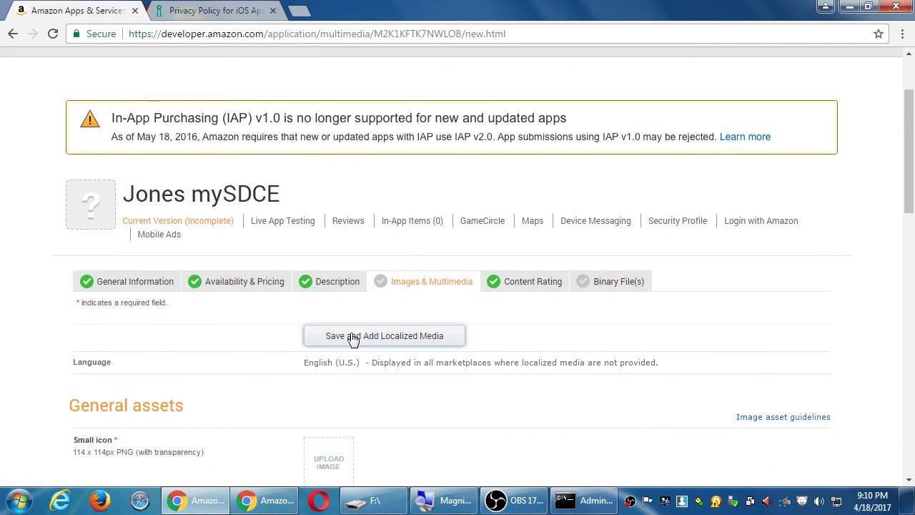
{"action": "scroll", "coordinate": [486, 378], "scroll_direction": "down", "scroll_amount": 3}
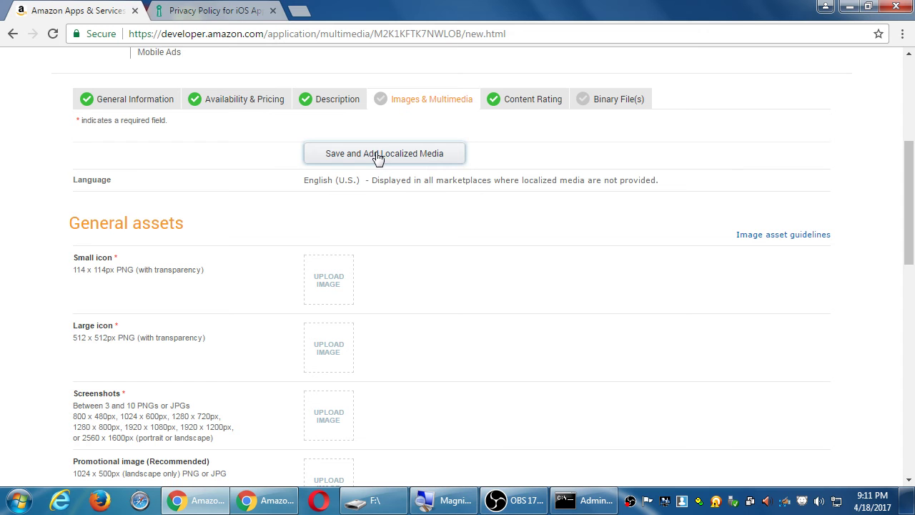
{"action": "scroll", "coordinate": [268, 279], "scroll_direction": "down", "scroll_amount": 2}
{"action": "scroll", "coordinate": [414, 323], "scroll_direction": "down", "scroll_amount": 3}
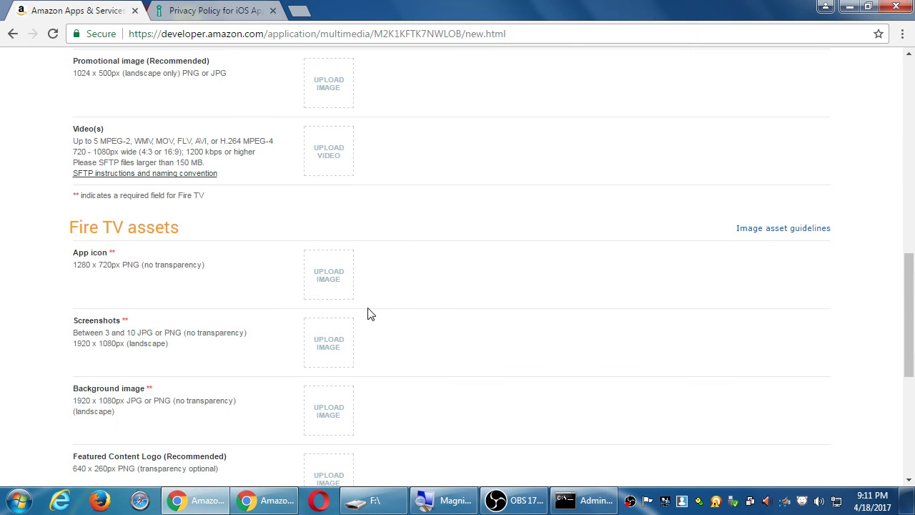
{"action": "scroll", "coordinate": [368, 313], "scroll_direction": "up", "scroll_amount": 5}
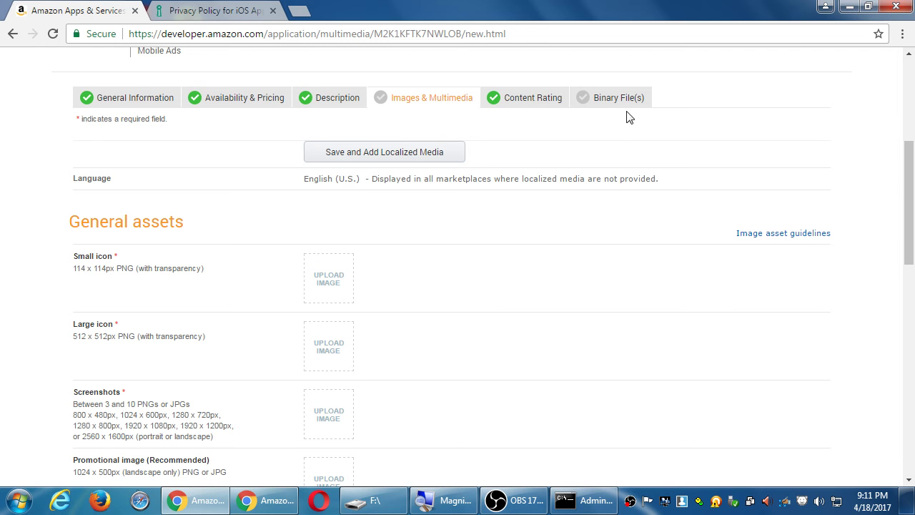
On Binary File(s), keep Amazon DRM at Yes (Recommended) and select the Appstore certificate hashes.
{"action": "left_click", "coordinate": [613, 93]}
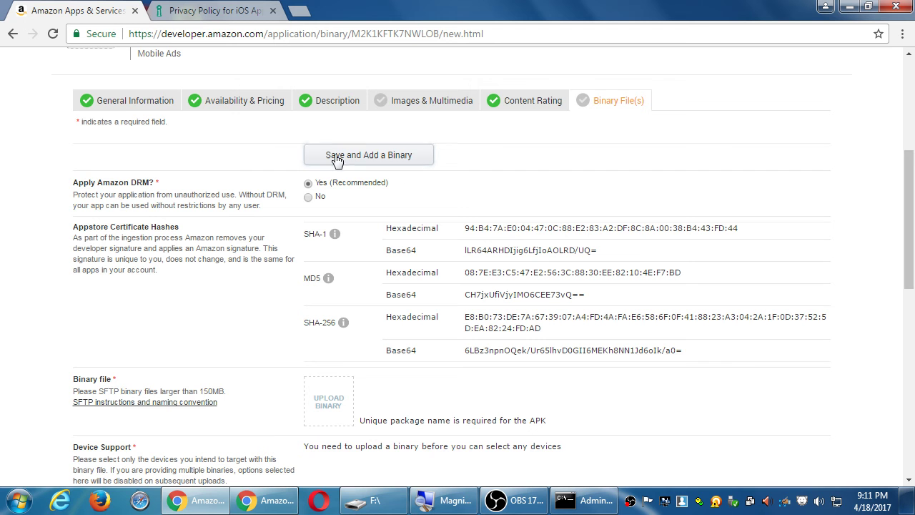
{"action": "scroll", "coordinate": [336, 193], "scroll_direction": "down", "scroll_amount": 10}
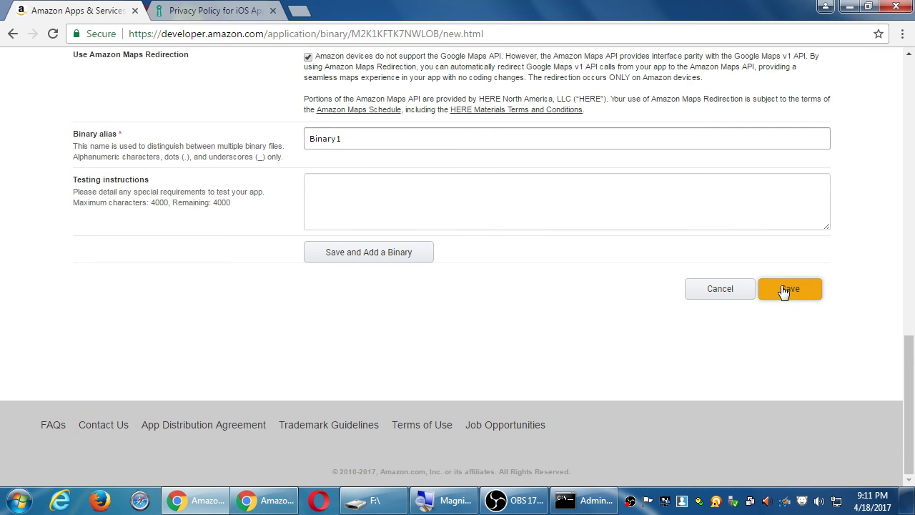
{"action": "scroll", "coordinate": [493, 239], "scroll_direction": "up", "scroll_amount": 13}
{"action": "scroll", "coordinate": [443, 242], "scroll_direction": "down", "scroll_amount": 3}
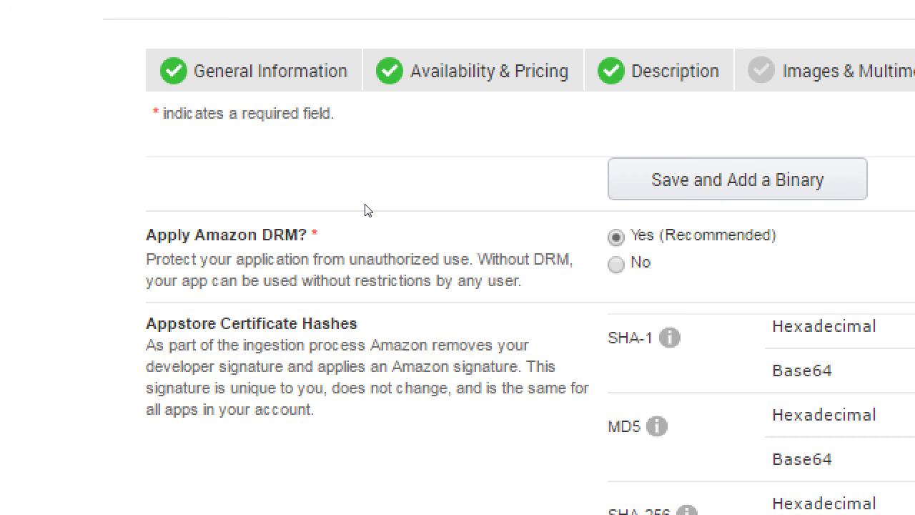
{"action": "key", "text": "Down"}
{"action": "key", "text": "Up"}
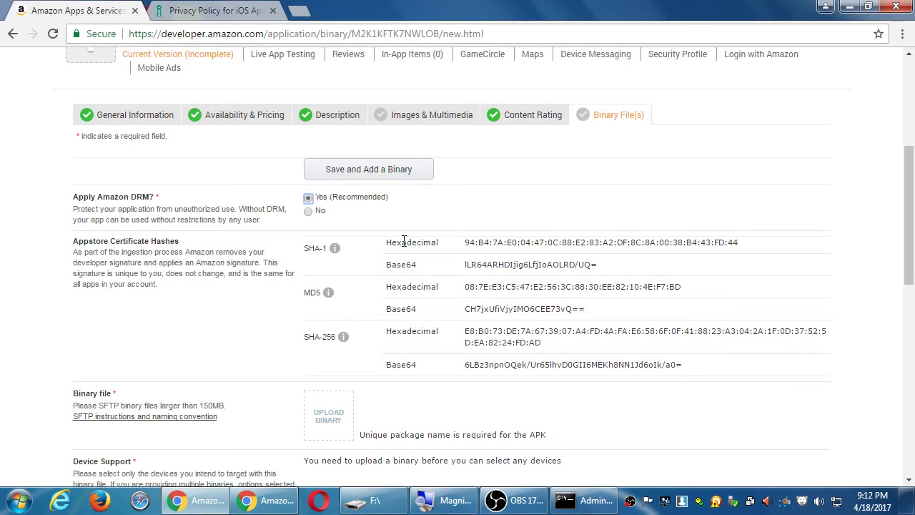
{"action": "left_click_drag", "start_coordinate": [404, 242], "coordinate": [525, 342]}
{"action": "scroll", "coordinate": [262, 315], "scroll_direction": "down", "scroll_amount": 2}
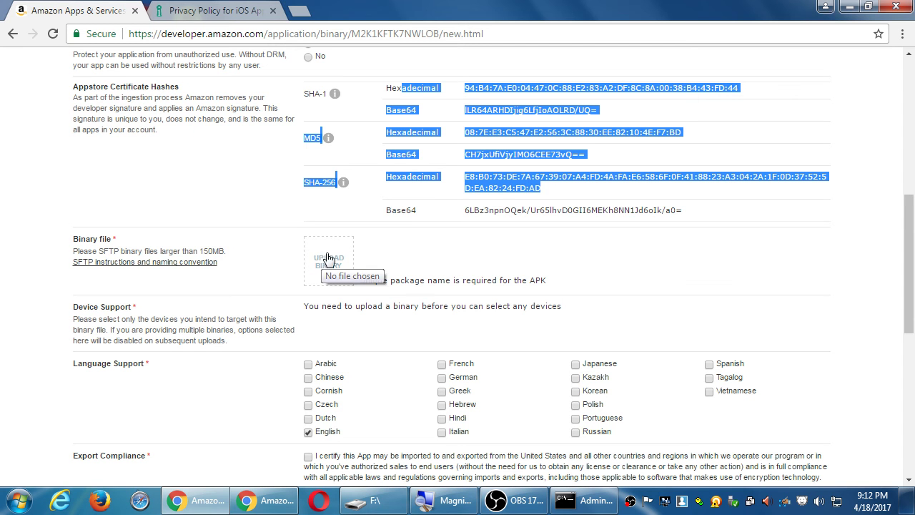
Browse to the Corsair32Gb (F:) drive and upload mysdce1-release.apk as the app binary.
{"action": "left_click", "coordinate": [325, 256]}
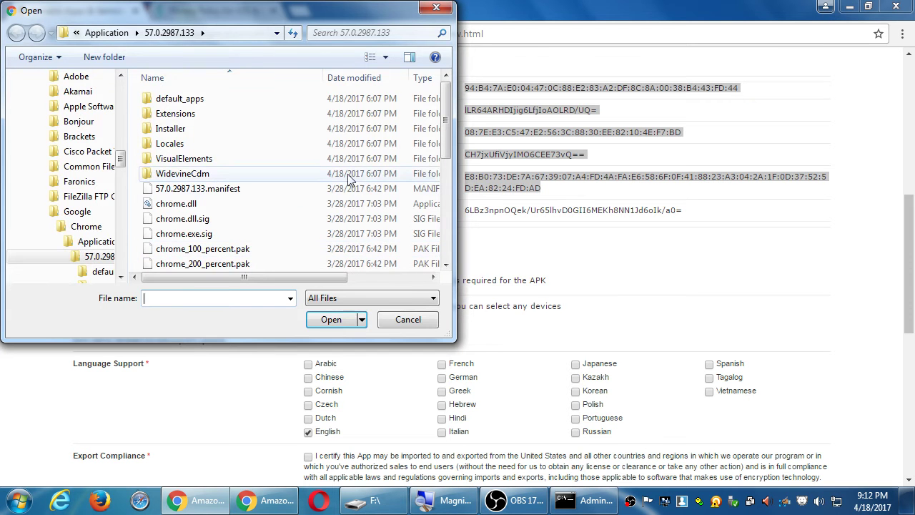
{"action": "left_click_drag", "start_coordinate": [122, 163], "coordinate": [118, 91]}
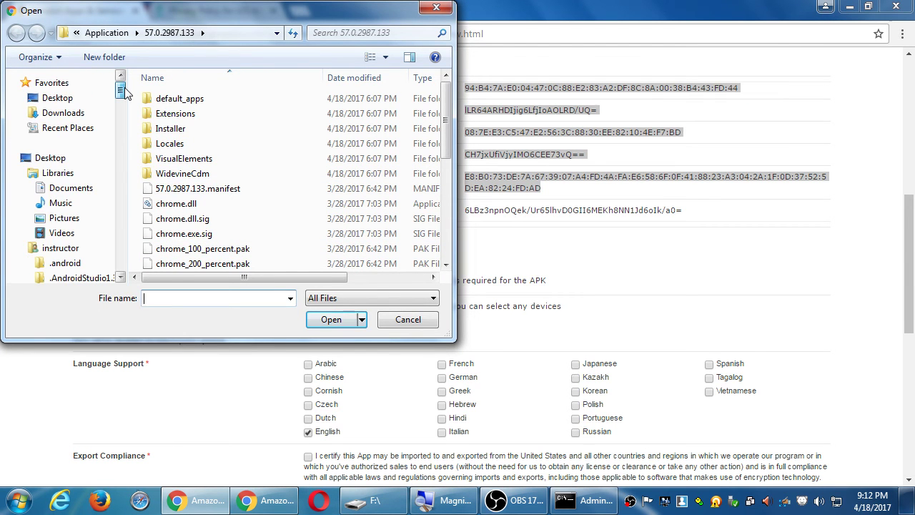
{"action": "left_click", "coordinate": [121, 198]}
{"action": "left_click", "coordinate": [123, 198]}
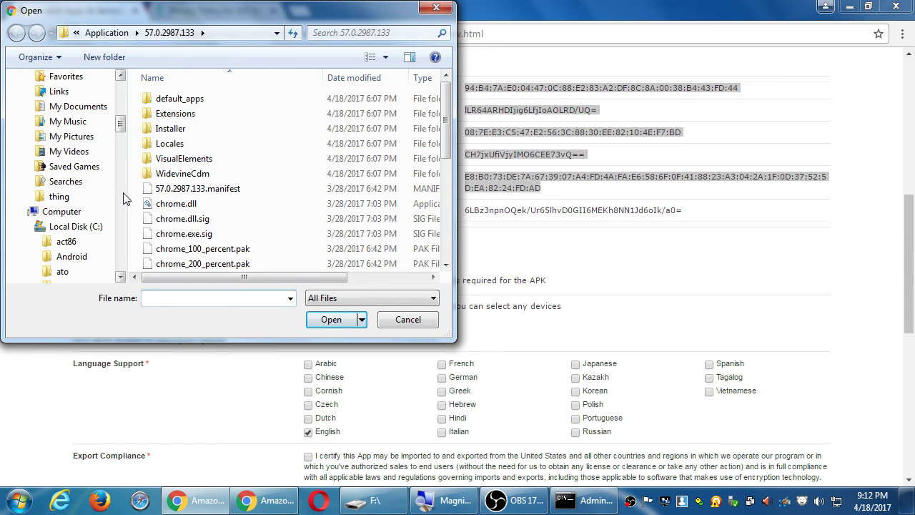
{"action": "left_click", "coordinate": [70, 212]}
{"action": "left_click", "coordinate": [211, 202]}
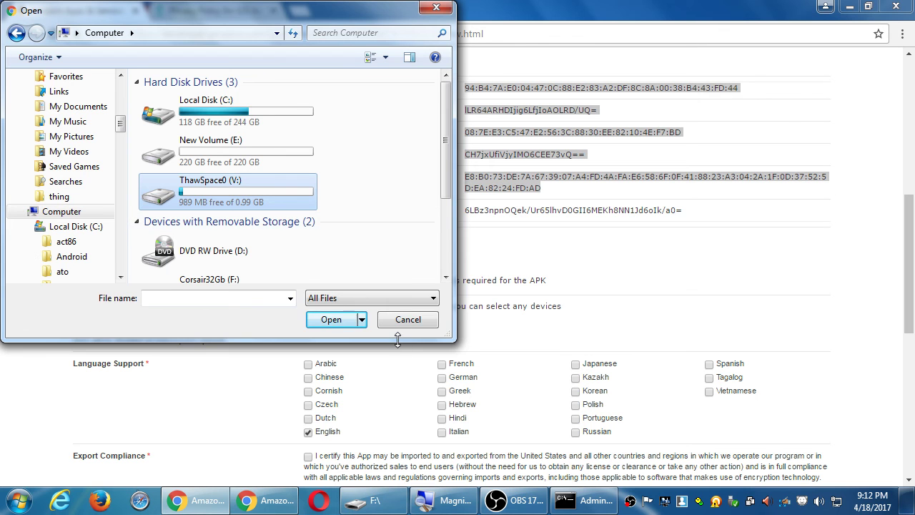
{"action": "left_click_drag", "start_coordinate": [397, 339], "coordinate": [396, 433]}
{"action": "double_click", "coordinate": [247, 294]}
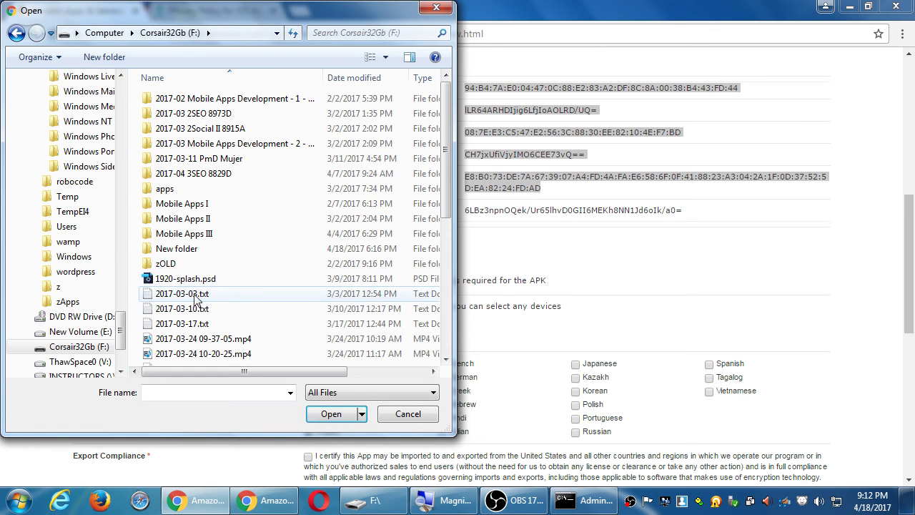
{"action": "left_click", "coordinate": [182, 308]}
{"action": "scroll", "coordinate": [172, 258], "scroll_direction": "down", "scroll_amount": 6}
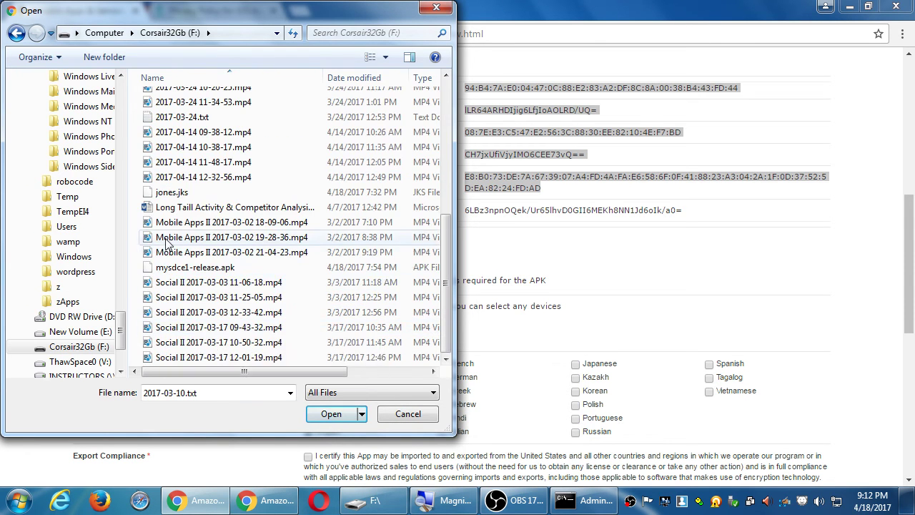
{"action": "left_click", "coordinate": [215, 270]}
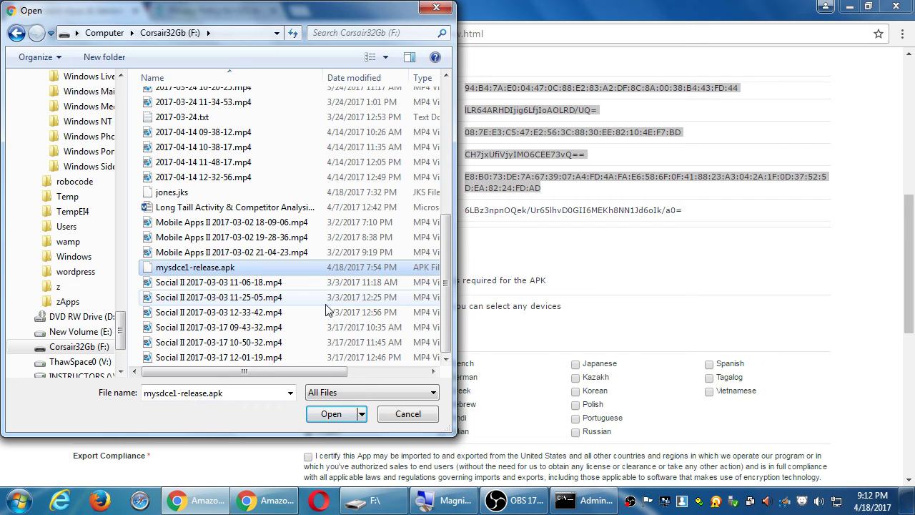
{"action": "left_click", "coordinate": [328, 412]}
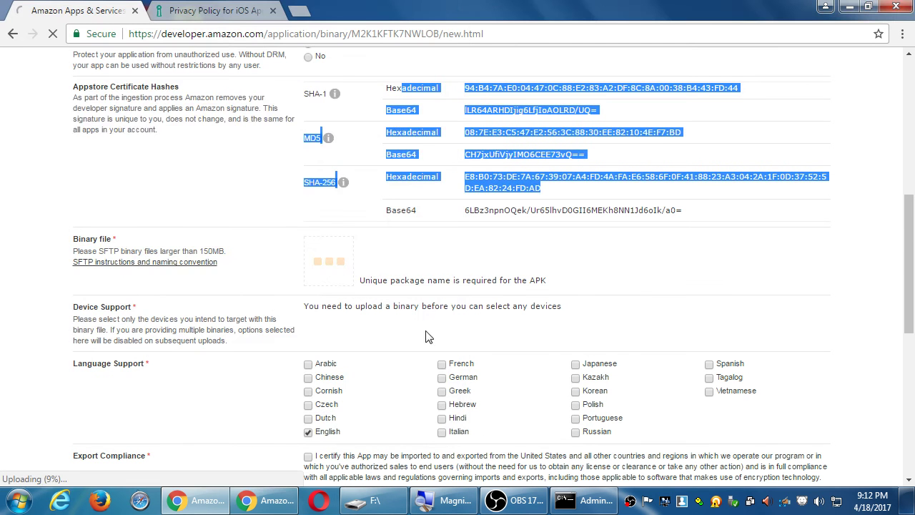
Review the Binary File(s) form and the error that package com.jones.mysdce is already used by another developer.
{"action": "left_click", "coordinate": [881, 90]}
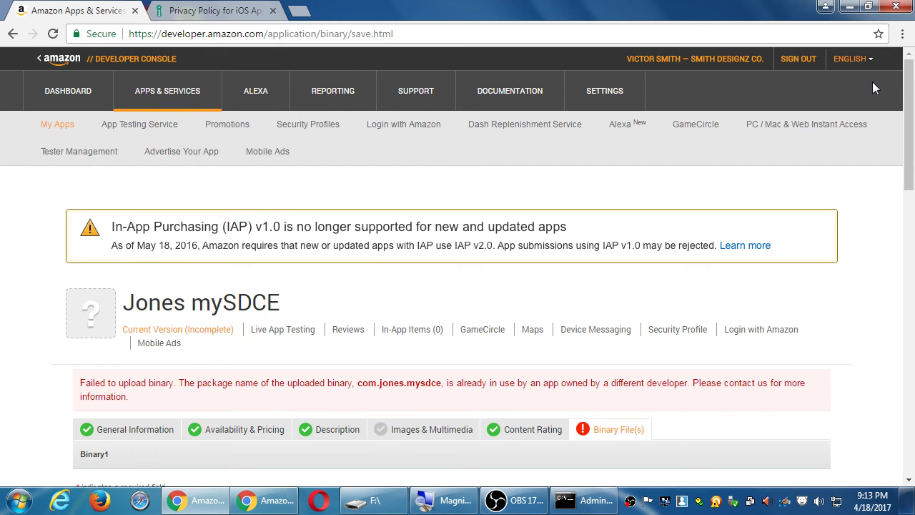
{"action": "scroll", "coordinate": [873, 82], "scroll_direction": "down", "scroll_amount": 2}
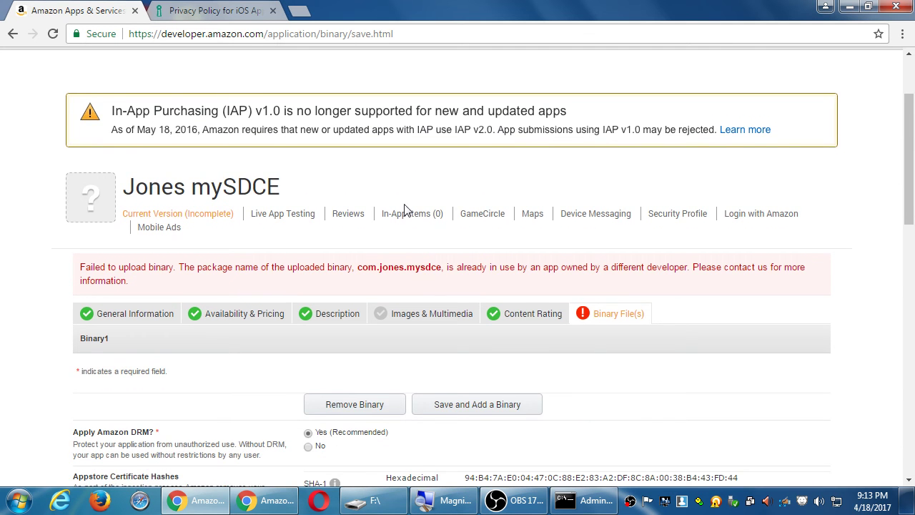
{"action": "scroll", "coordinate": [406, 219], "scroll_direction": "down", "scroll_amount": 1}
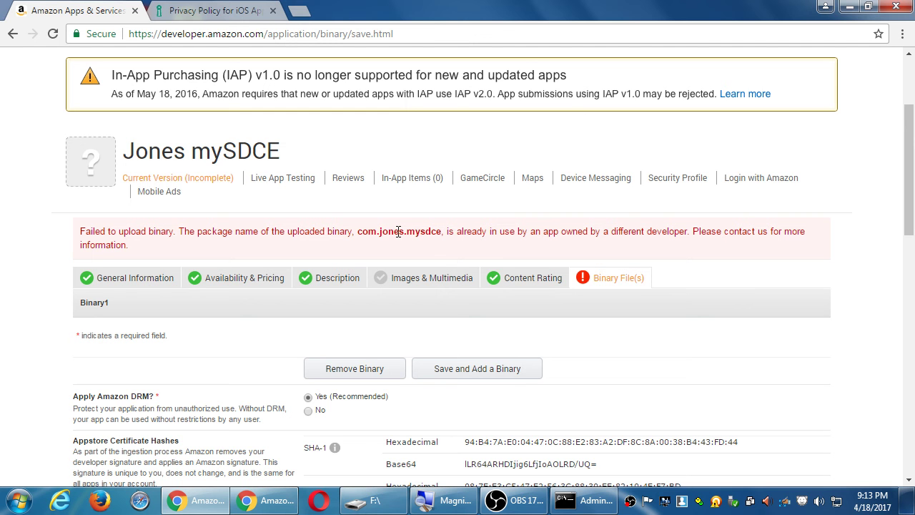
{"action": "scroll", "coordinate": [442, 143], "scroll_direction": "down", "scroll_amount": 5}
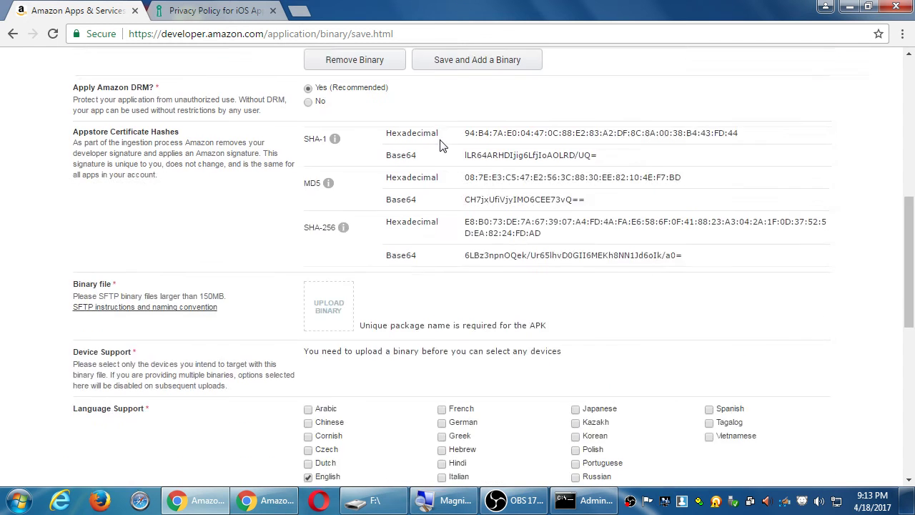
{"action": "scroll", "coordinate": [442, 143], "scroll_direction": "down", "scroll_amount": 1}
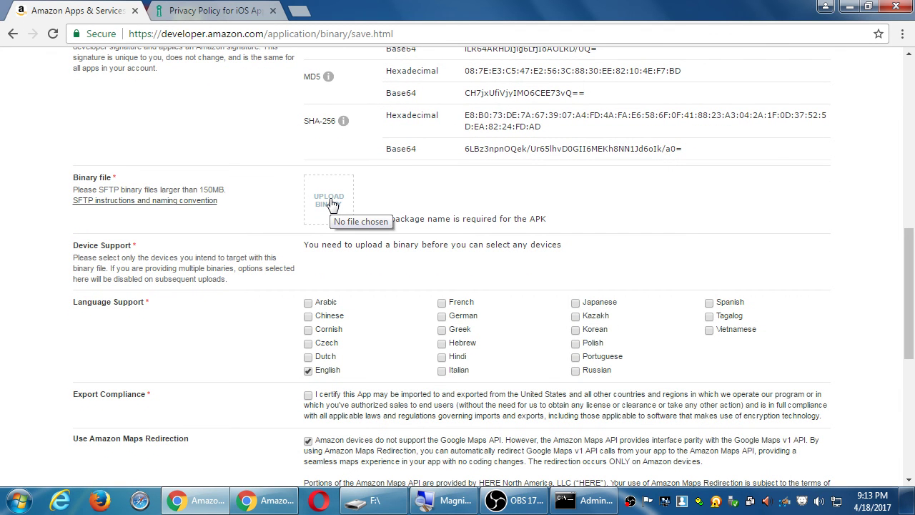
{"action": "scroll", "coordinate": [286, 228], "scroll_direction": "down", "scroll_amount": 1}
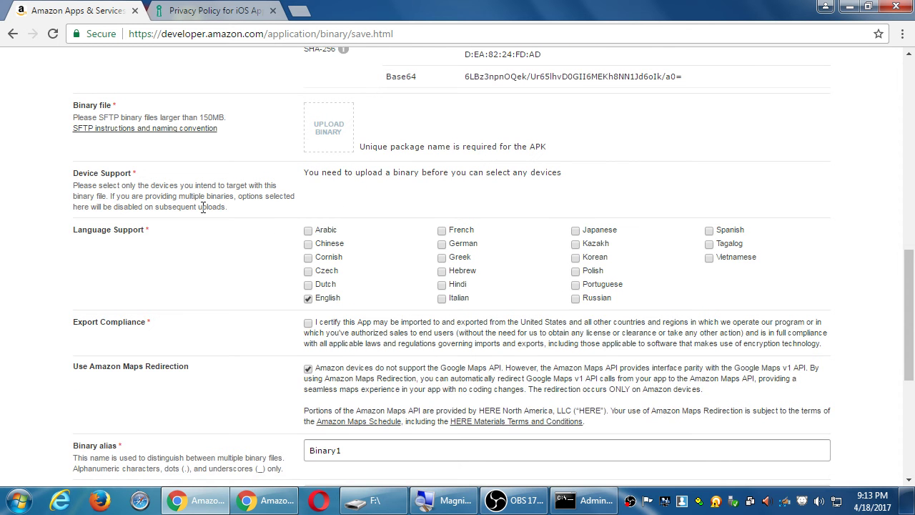
{"action": "scroll", "coordinate": [153, 206], "scroll_direction": "down", "scroll_amount": 1}
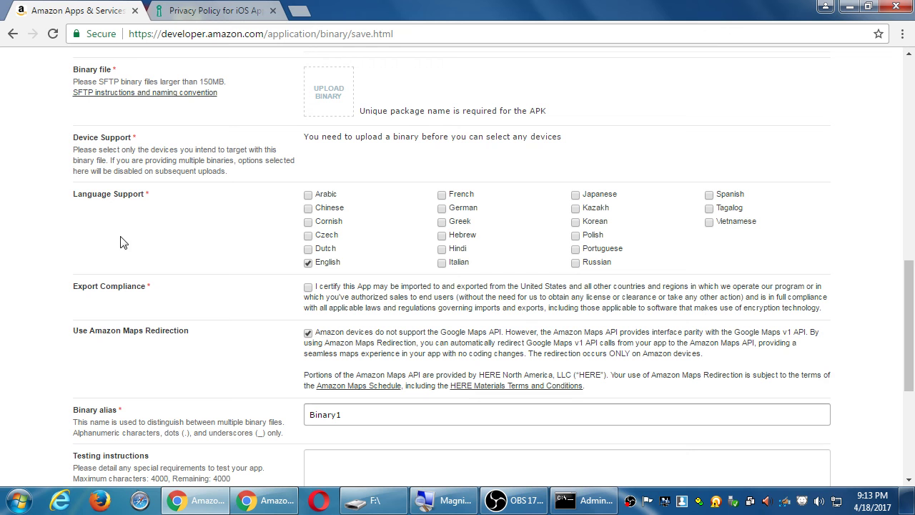
Tick the Export Compliance 'I certify' checkbox.
{"action": "left_click", "coordinate": [308, 288]}
{"action": "scroll", "coordinate": [306, 320], "scroll_direction": "down", "scroll_amount": 1}
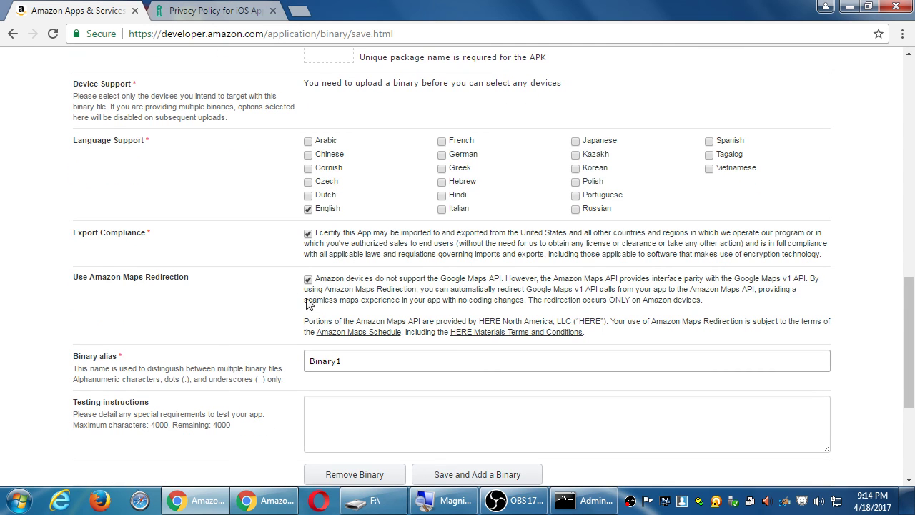
{"action": "scroll", "coordinate": [207, 350], "scroll_direction": "down", "scroll_amount": 1}
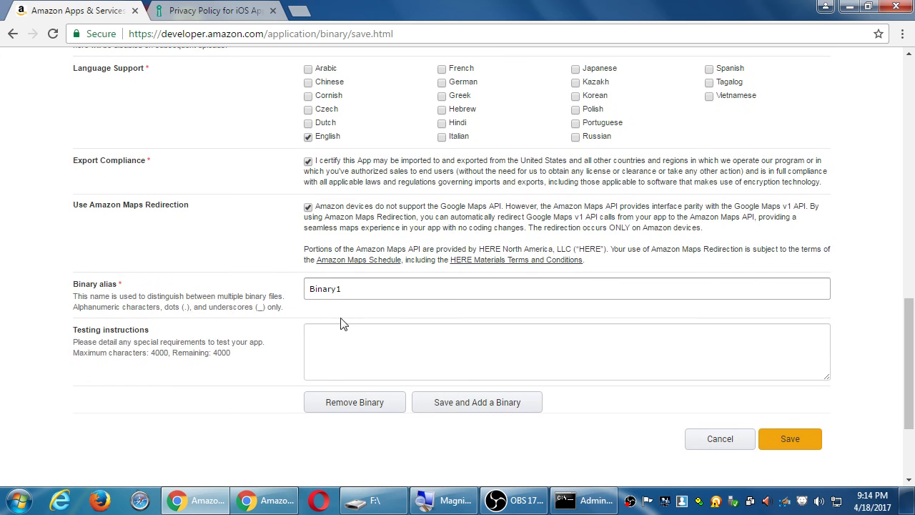
Keep the binary alias as Binary1 and put the cursor in the empty Testing instructions box.
{"action": "left_click", "coordinate": [384, 290]}
{"action": "double_click", "coordinate": [384, 291]}
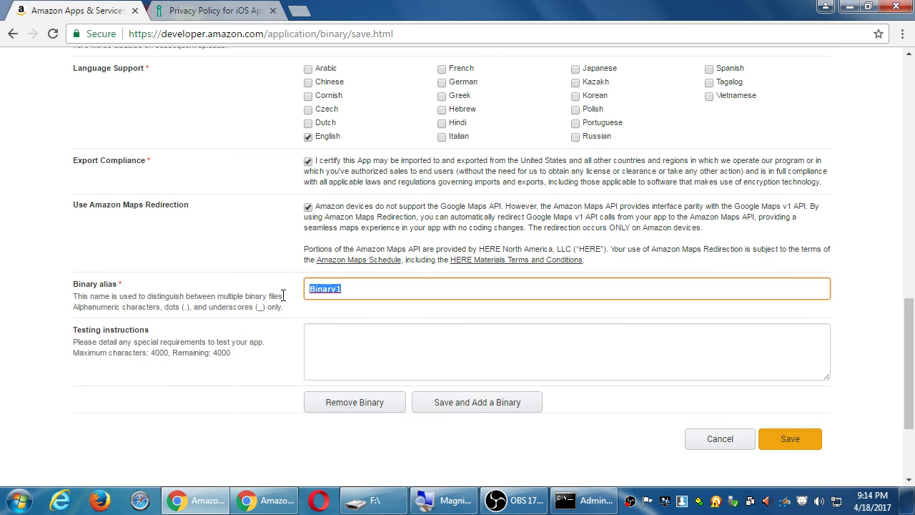
{"action": "left_click", "coordinate": [265, 364]}
{"action": "left_click", "coordinate": [372, 365]}
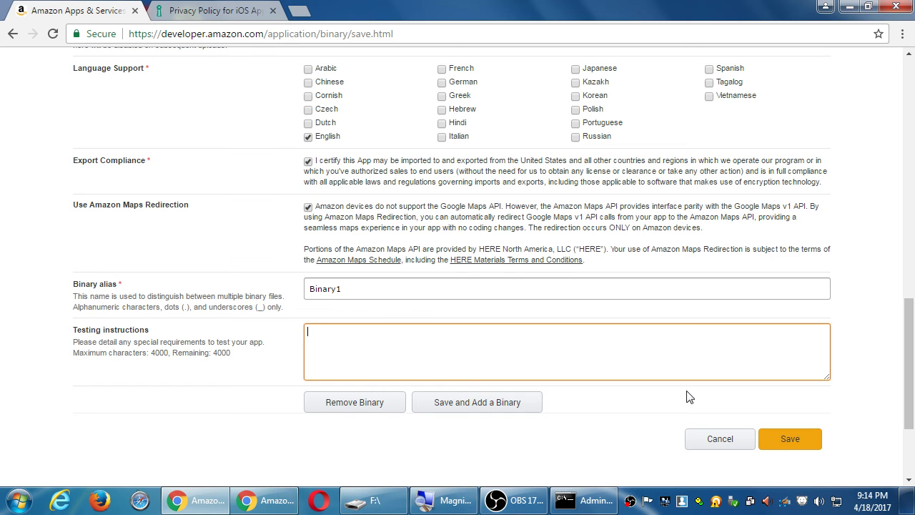
Save the binary file settings and close the Privacy Policy browser tab.
{"action": "left_click", "coordinate": [777, 439]}
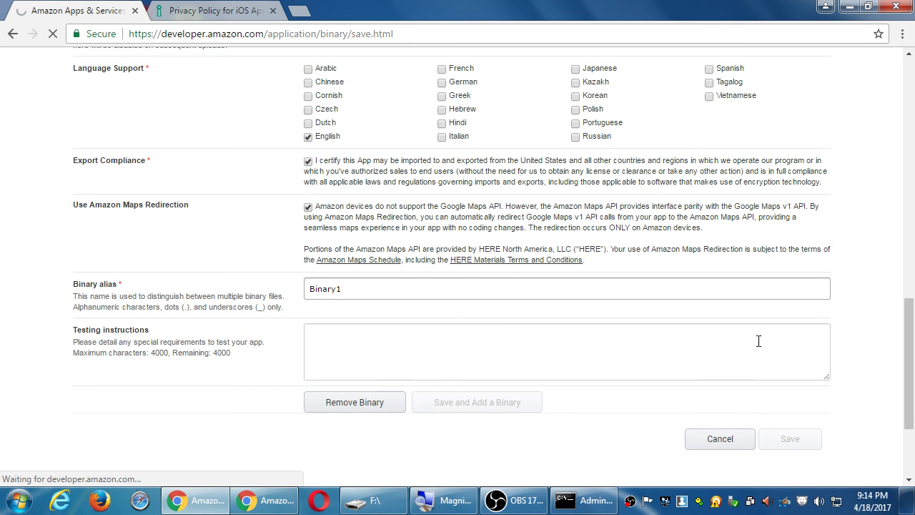
{"action": "scroll", "coordinate": [658, 350], "scroll_direction": "down", "scroll_amount": 2}
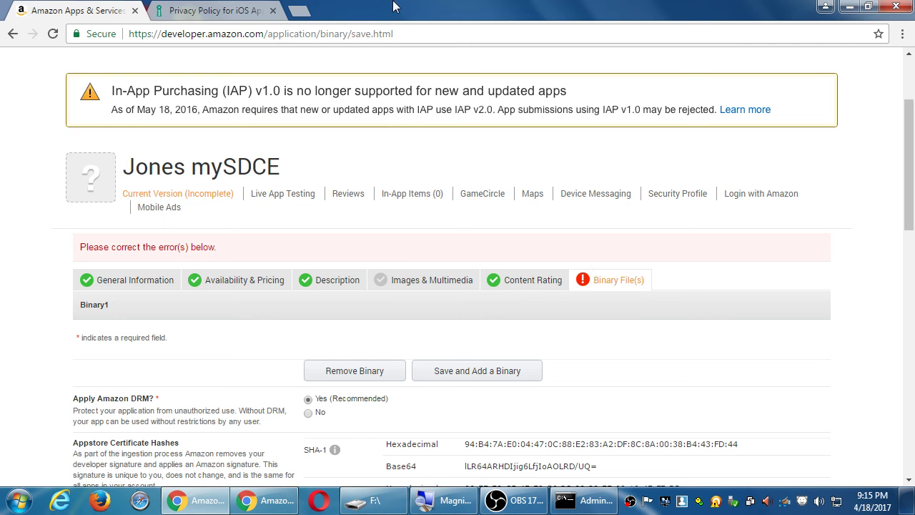
{"action": "left_click", "coordinate": [273, 10]}
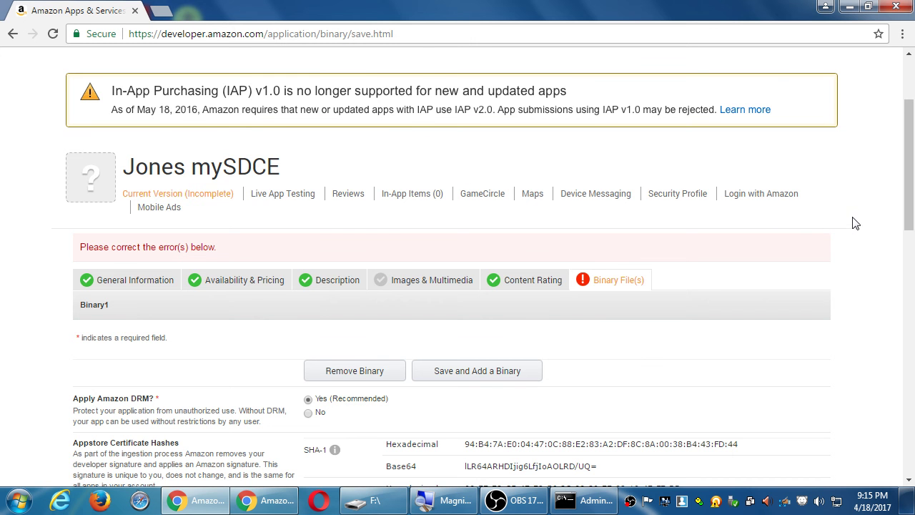
Save the Binary File(s) form again, which returns a notice to correct errors.
{"action": "scroll", "coordinate": [855, 224], "scroll_direction": "down", "scroll_amount": 10}
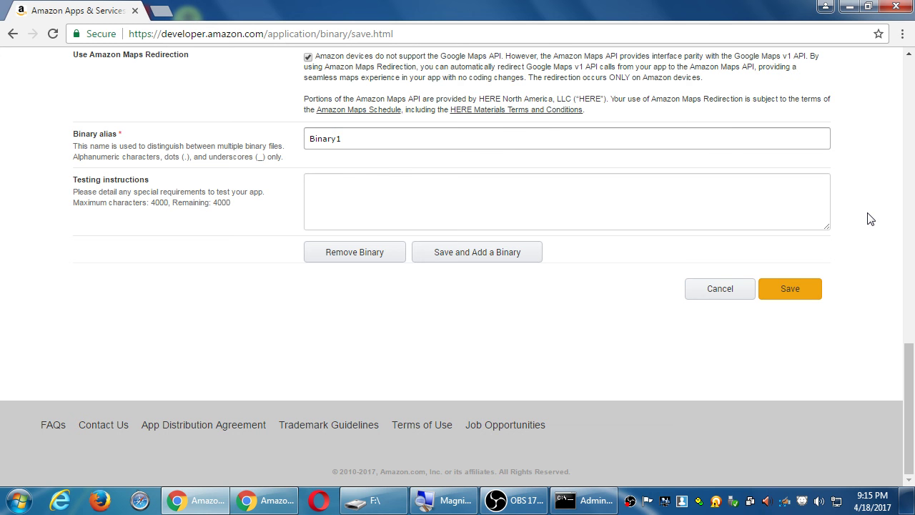
{"action": "scroll", "coordinate": [870, 218], "scroll_direction": "up", "scroll_amount": 15}
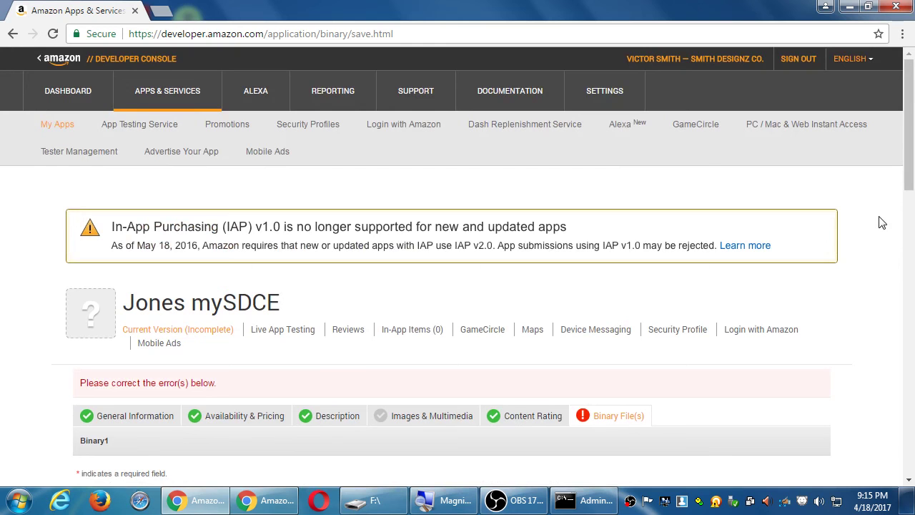
{"action": "scroll", "coordinate": [882, 223], "scroll_direction": "down", "scroll_amount": 15}
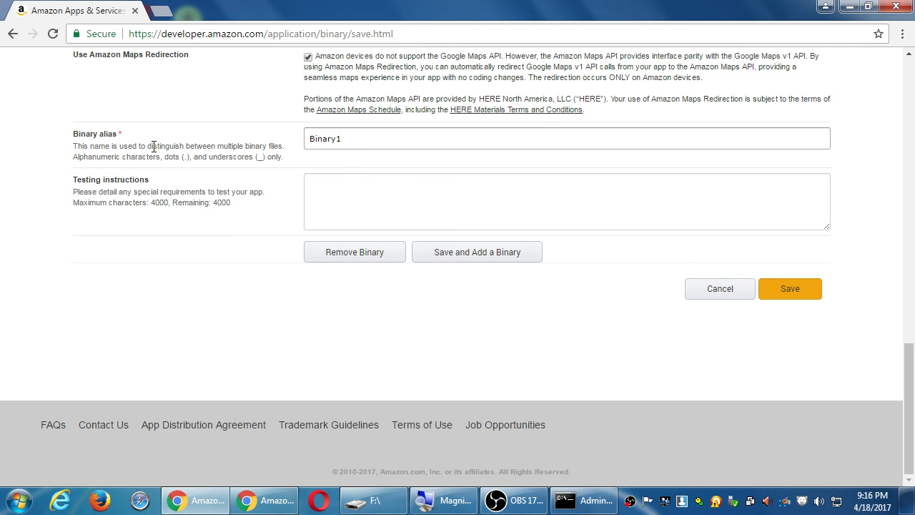
{"action": "left_click", "coordinate": [811, 295]}
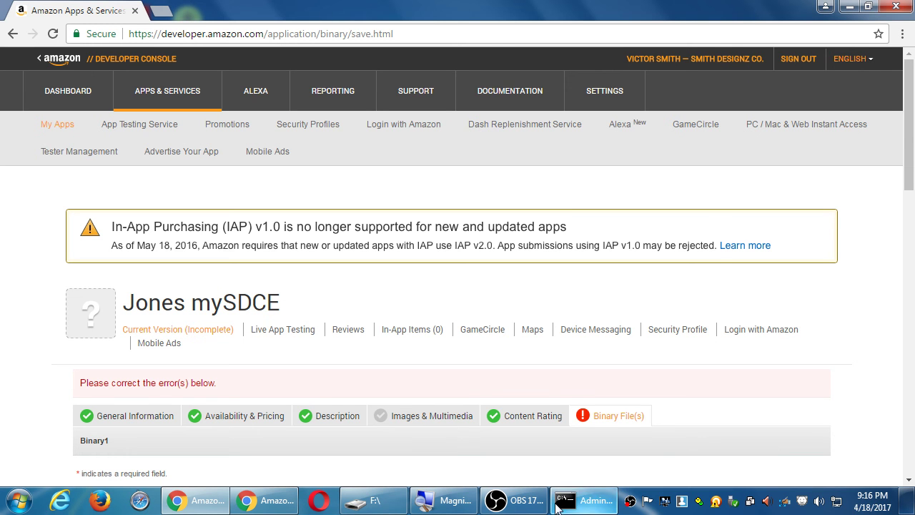
{"action": "right_click", "coordinate": [630, 500]}
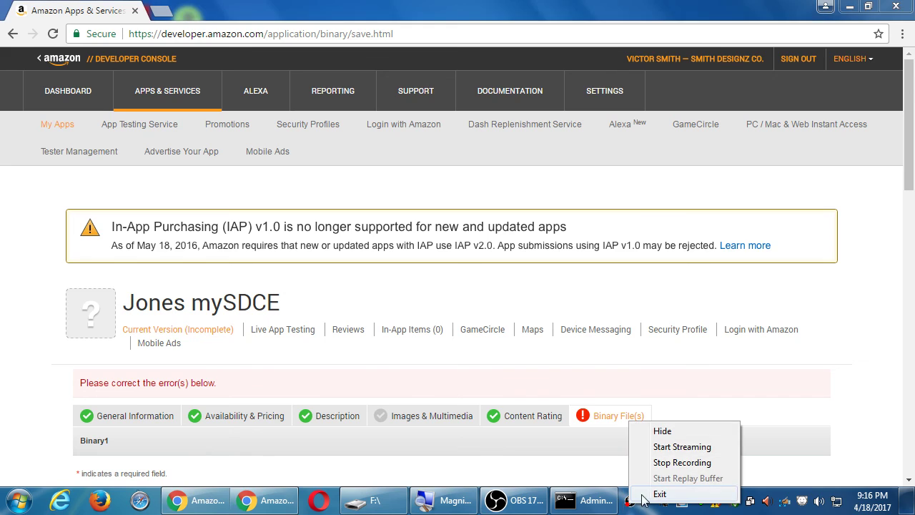